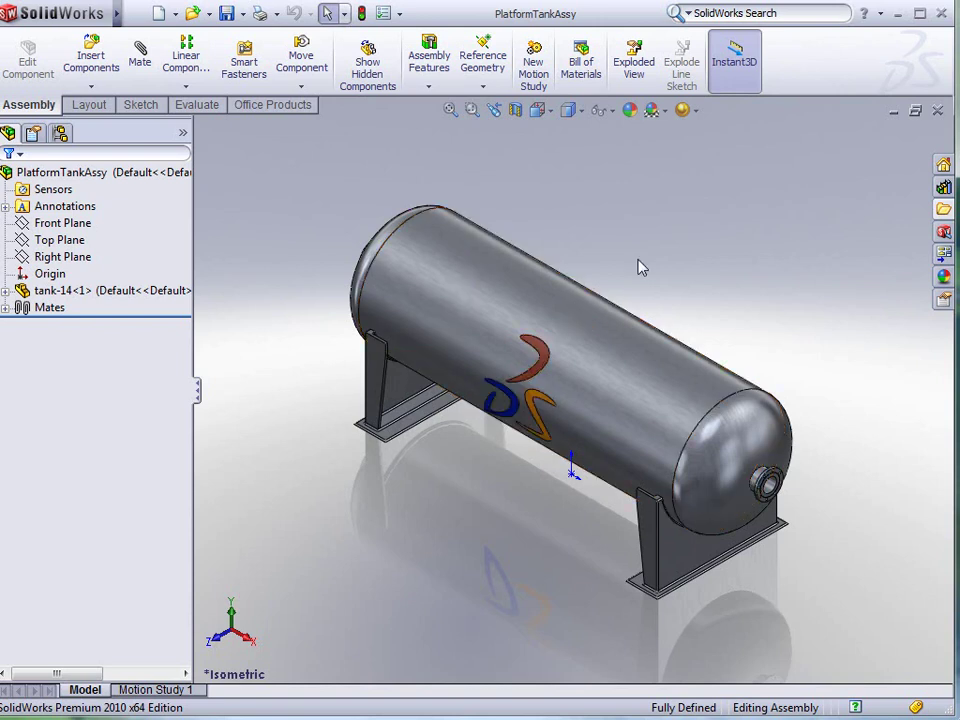
- Insert a new in-context part named Pltform and place it on the Top Plane
{"action": "left_click", "coordinate": [93, 89]}
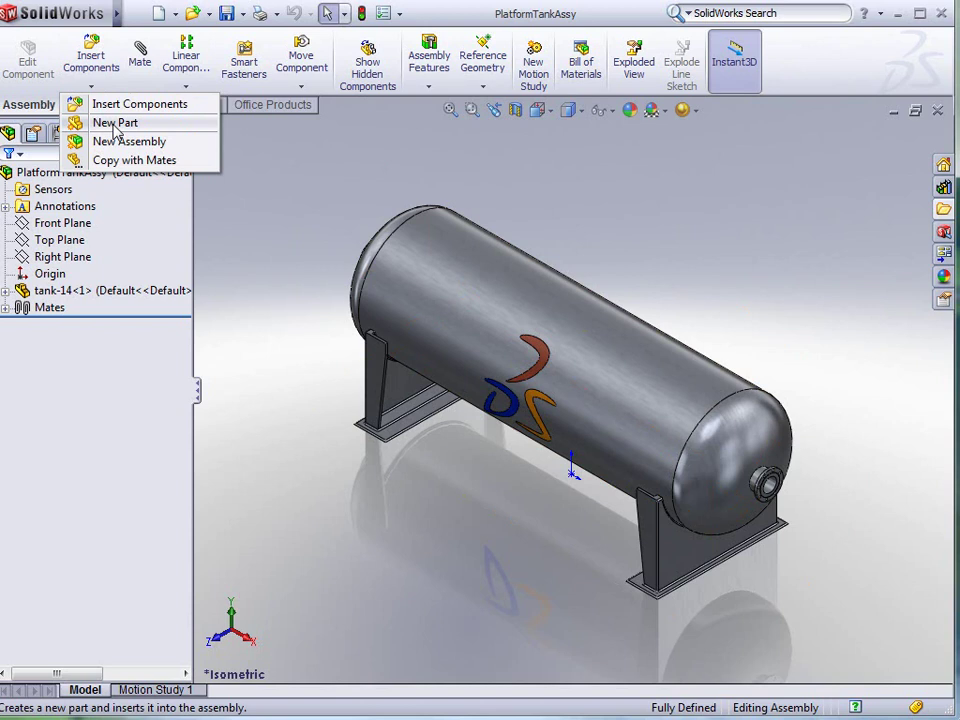
{"action": "left_click", "coordinate": [100, 122]}
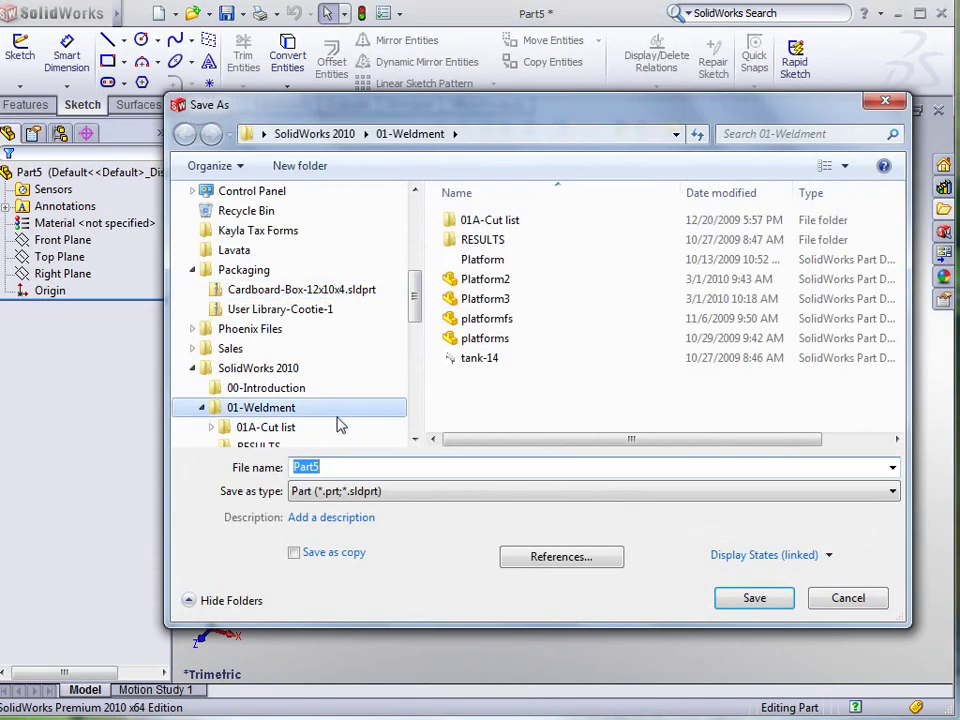
{"action": "type", "text": "Plt"}
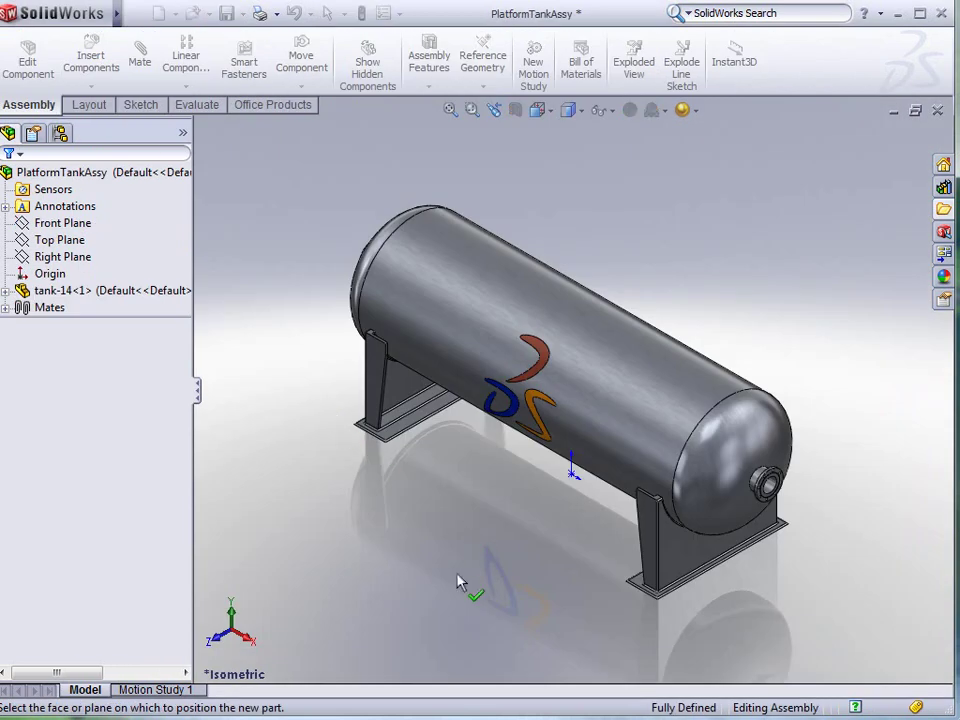
{"action": "middle_click_drag", "start_coordinate": [458, 582], "coordinate": [501, 392]}
{"action": "left_click", "coordinate": [57, 242]}
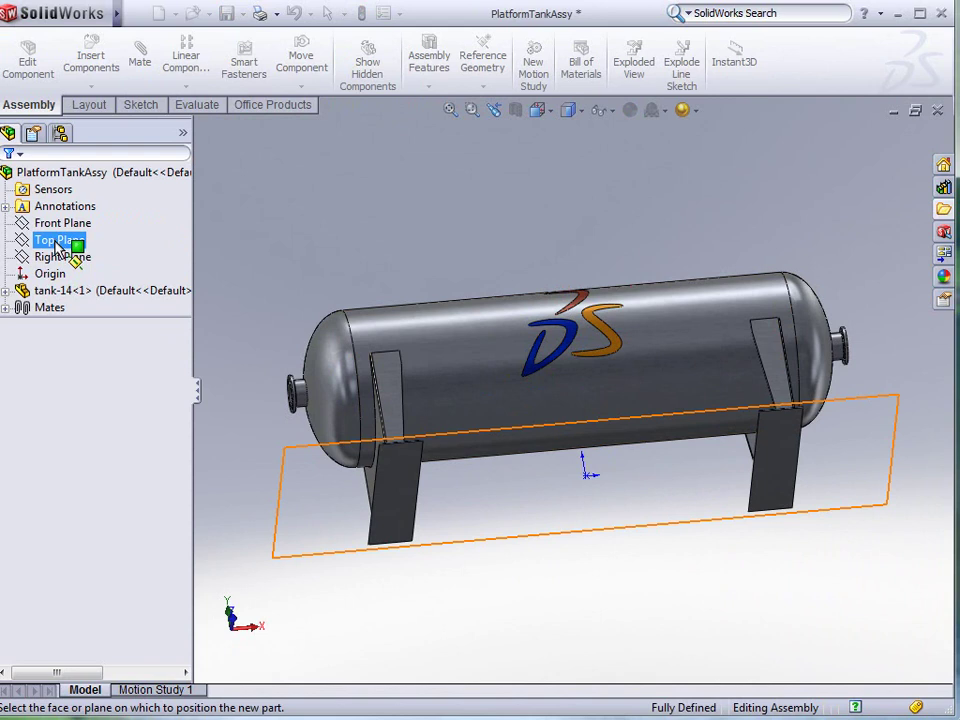
{"action": "left_click", "coordinate": [57, 242]}
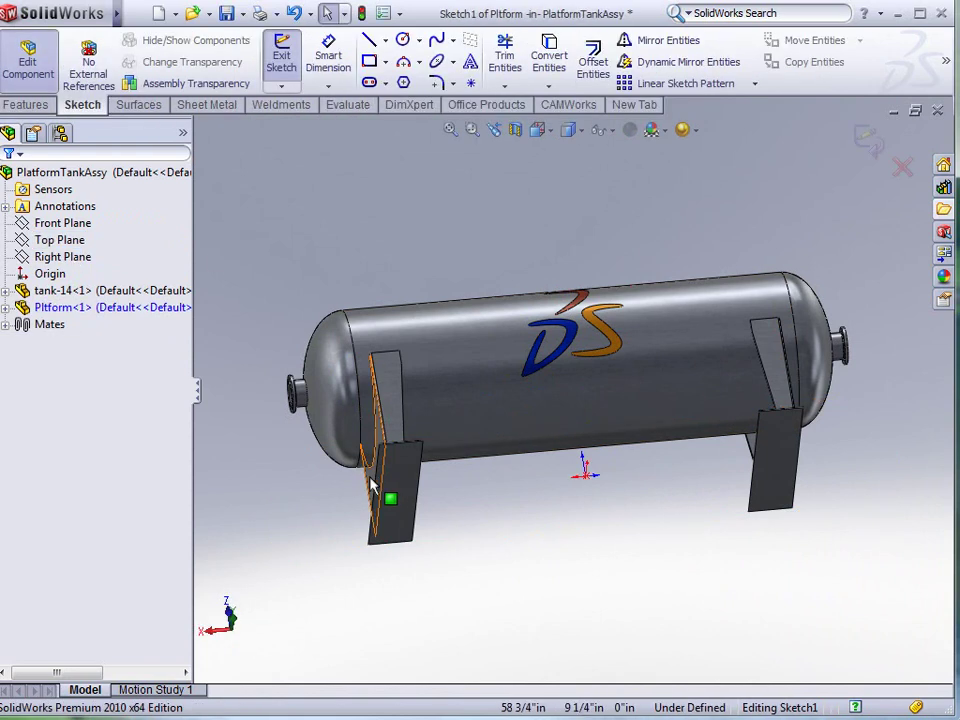
- Turn the view to look at the tank from the Bottom
{"action": "middle_click_drag", "start_coordinate": [371, 485], "coordinate": [353, 372]}
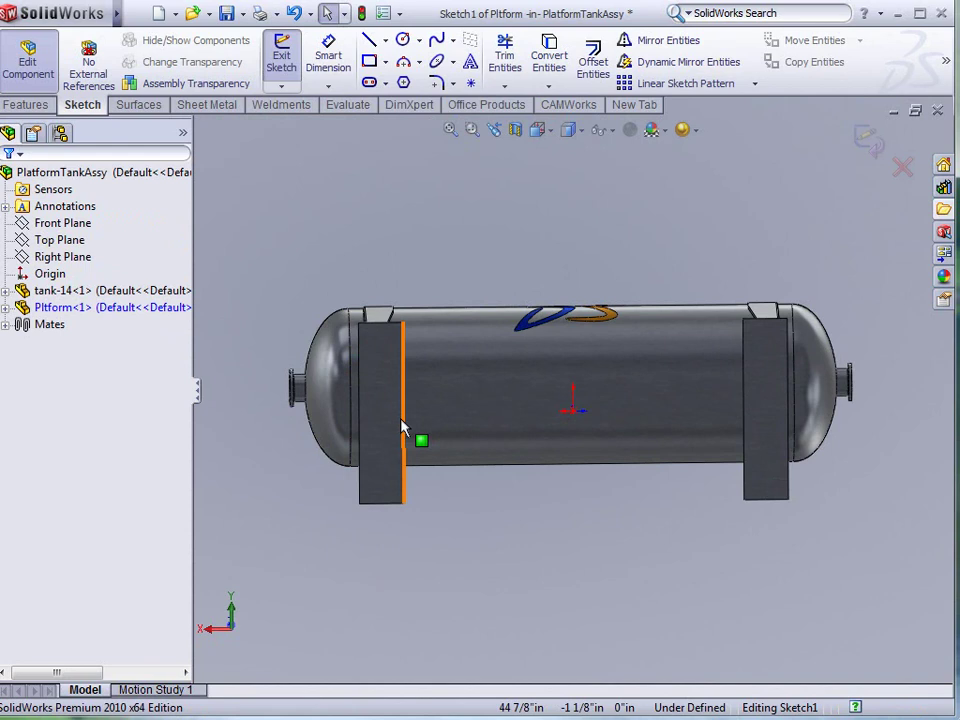
{"action": "key", "text": "ctrl+7"}
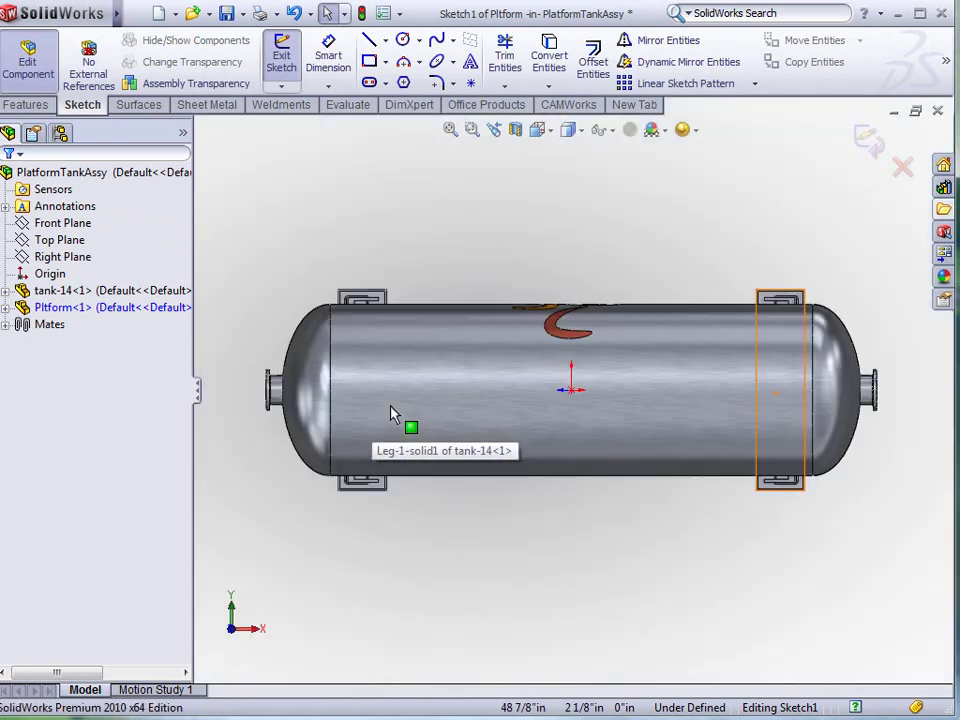
{"action": "key", "text": "ctrl+6"}
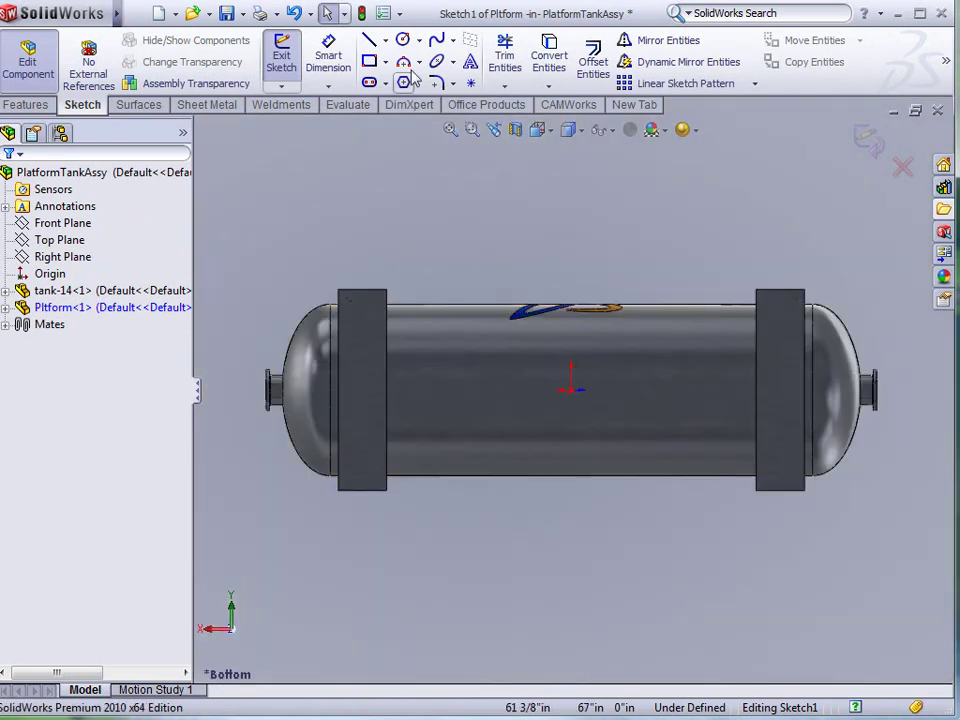
- Draw a corner rectangle enclosing the tank
{"action": "left_click", "coordinate": [370, 62]}
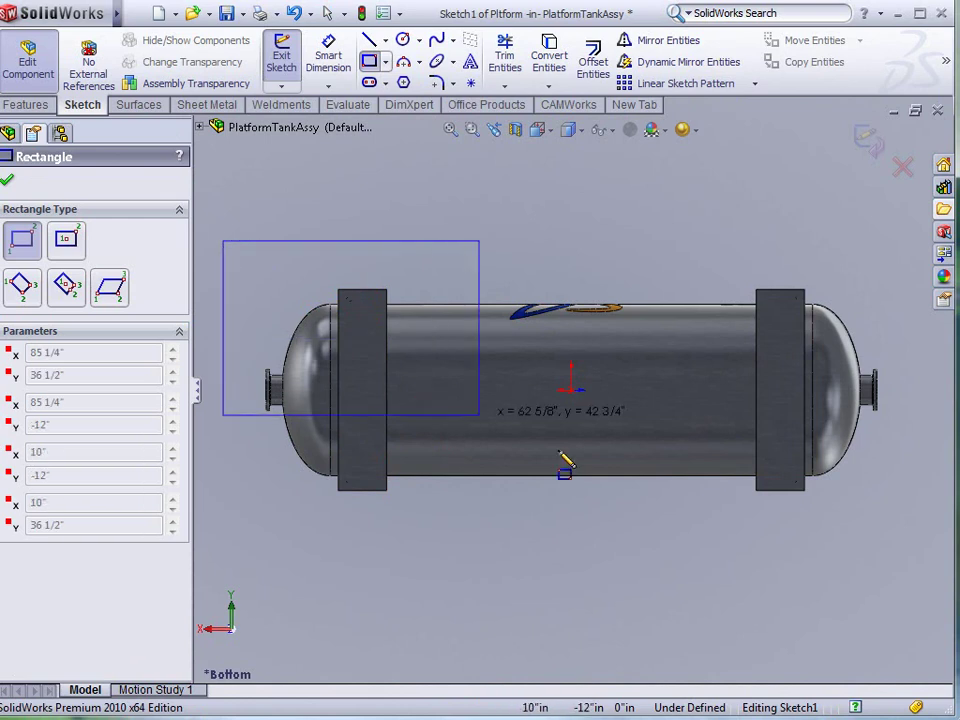
{"action": "left_click", "coordinate": [223, 241]}
{"action": "left_click", "coordinate": [907, 544]}
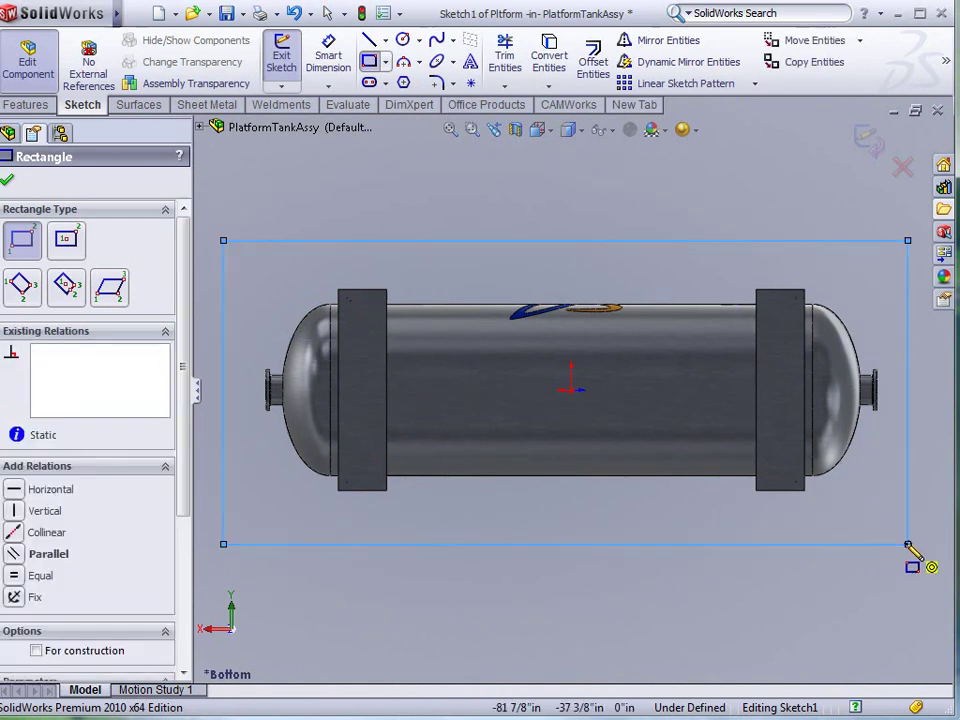
- Dimension the rectangle 12 in past the right nozzle and 36 in below the tank
{"action": "key", "text": "d"}
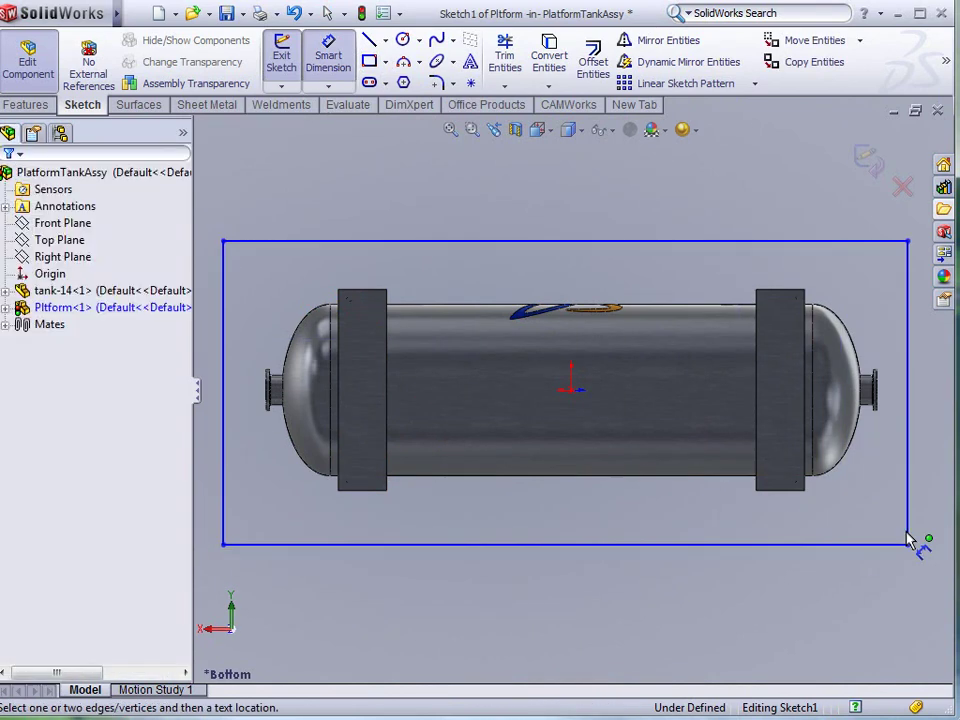
{"action": "left_click", "coordinate": [878, 398]}
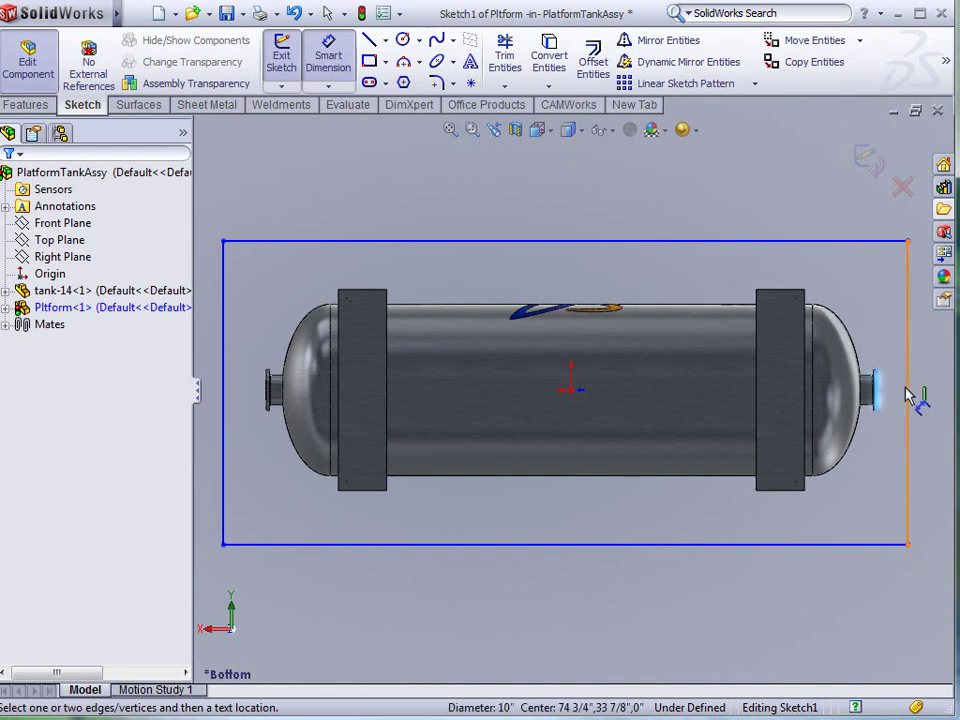
{"action": "left_click", "coordinate": [906, 392]}
{"action": "left_click", "coordinate": [808, 220]}
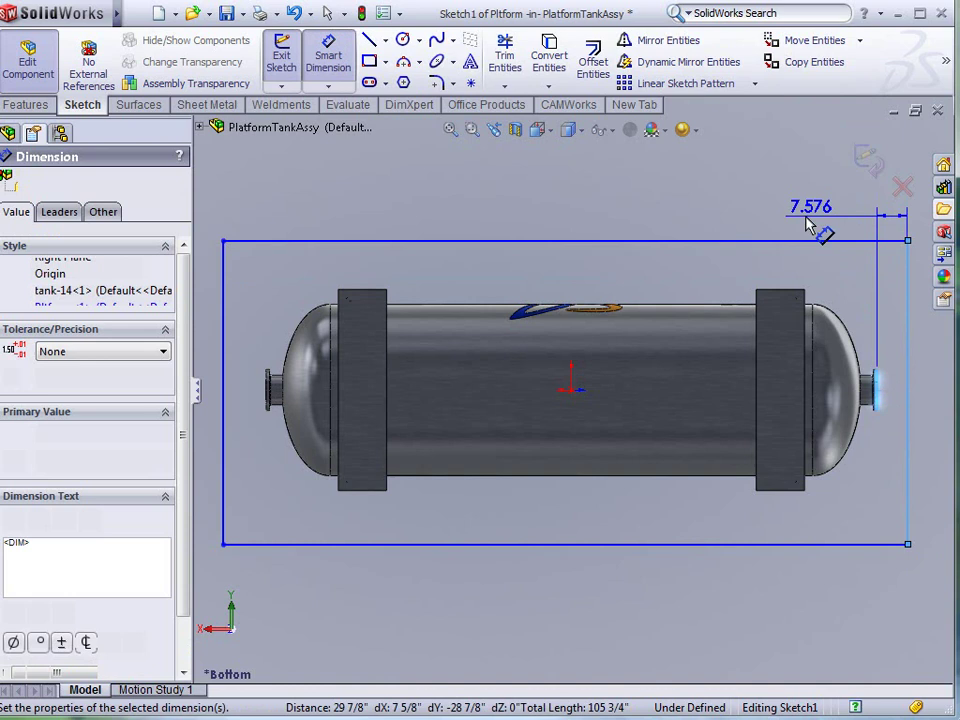
{"action": "type", "text": "12"}
{"action": "key", "text": "Return"}
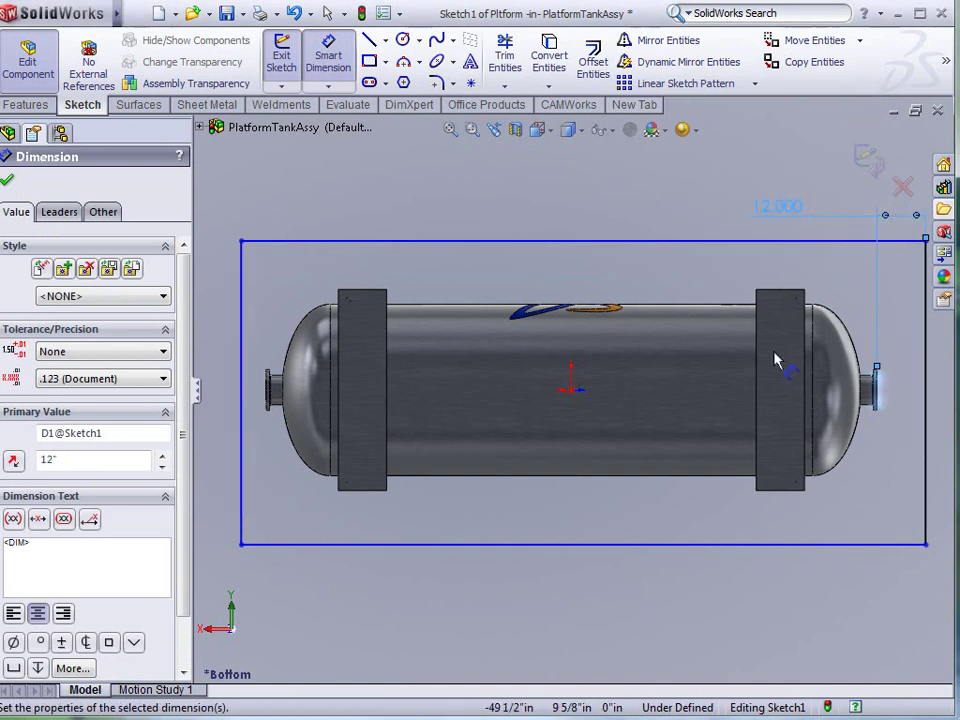
{"action": "left_click", "coordinate": [792, 500]}
{"action": "left_click", "coordinate": [793, 546]}
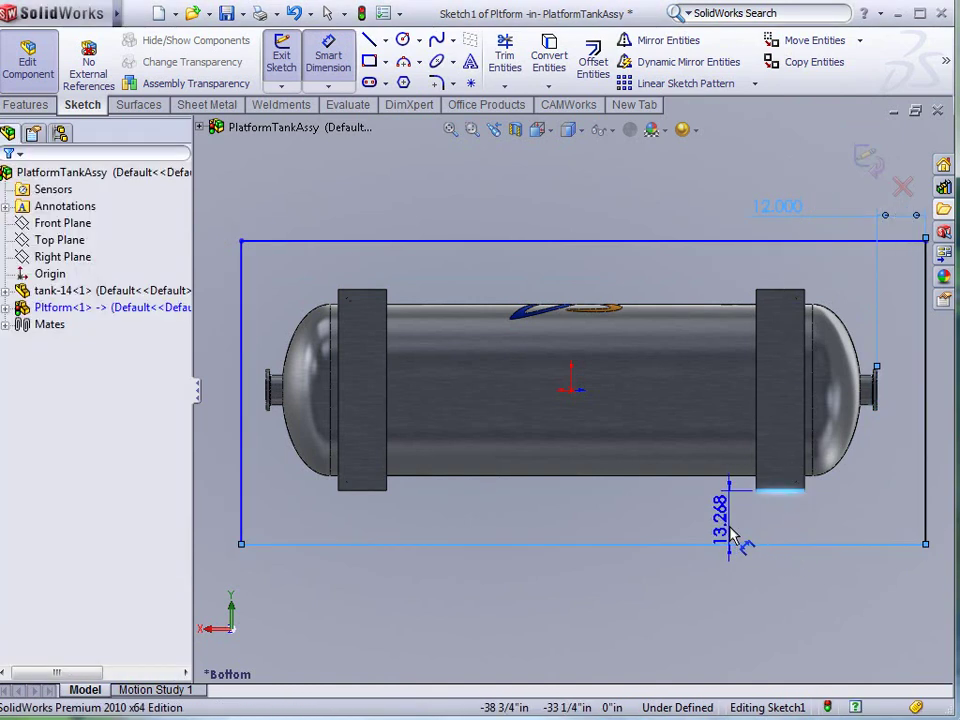
{"action": "left_click", "coordinate": [733, 537]}
{"action": "type", "text": "36"}
{"action": "key", "text": "Return"}
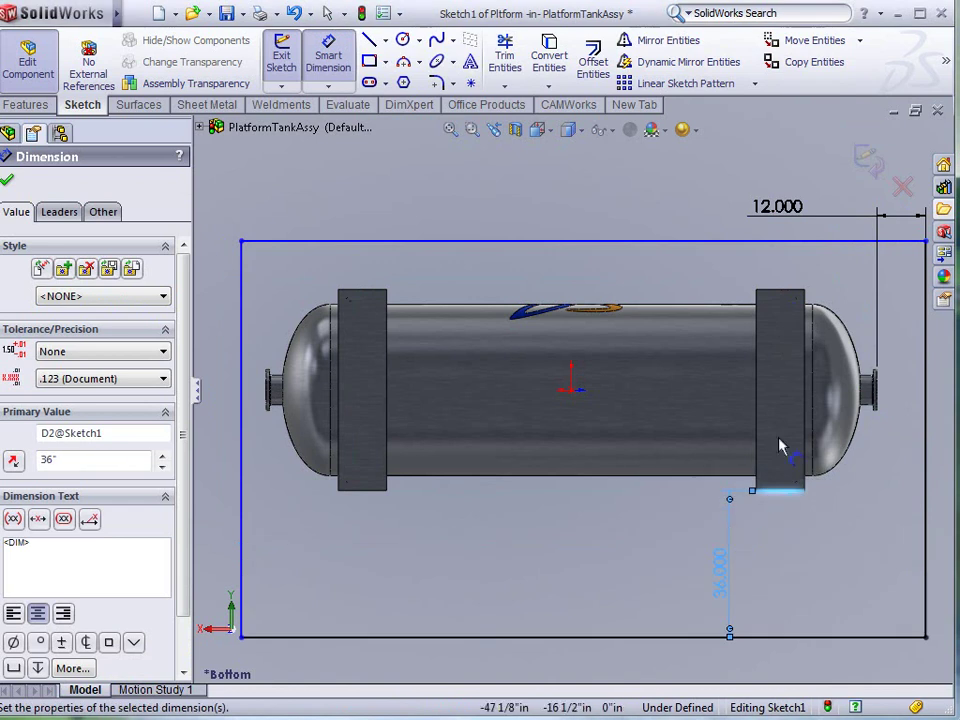
- Dimension the rectangle 36 in above the tank and 24 in past the left nozzle
{"action": "left_click", "coordinate": [790, 291]}
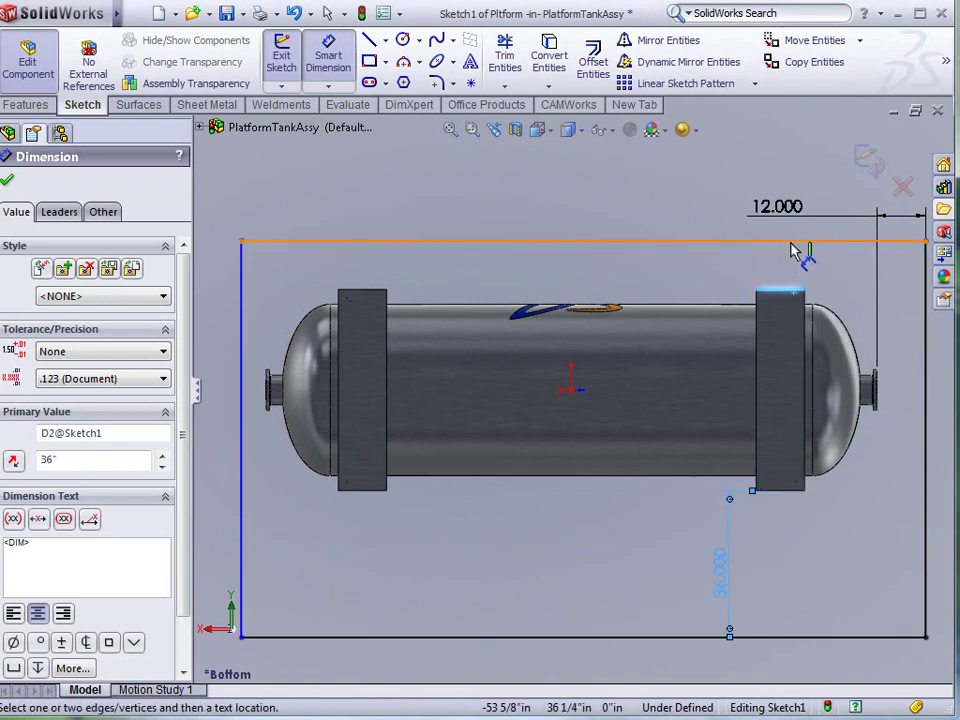
{"action": "left_click", "coordinate": [792, 252]}
{"action": "left_click", "coordinate": [729, 279]}
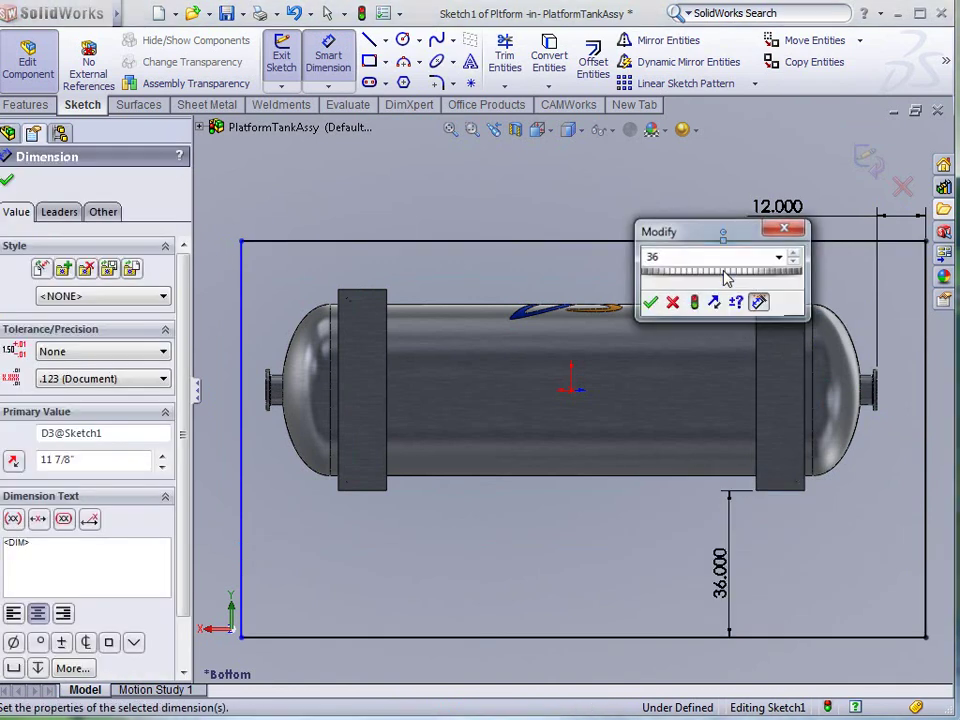
{"action": "key", "text": "Return"}
{"action": "key", "text": "f"}
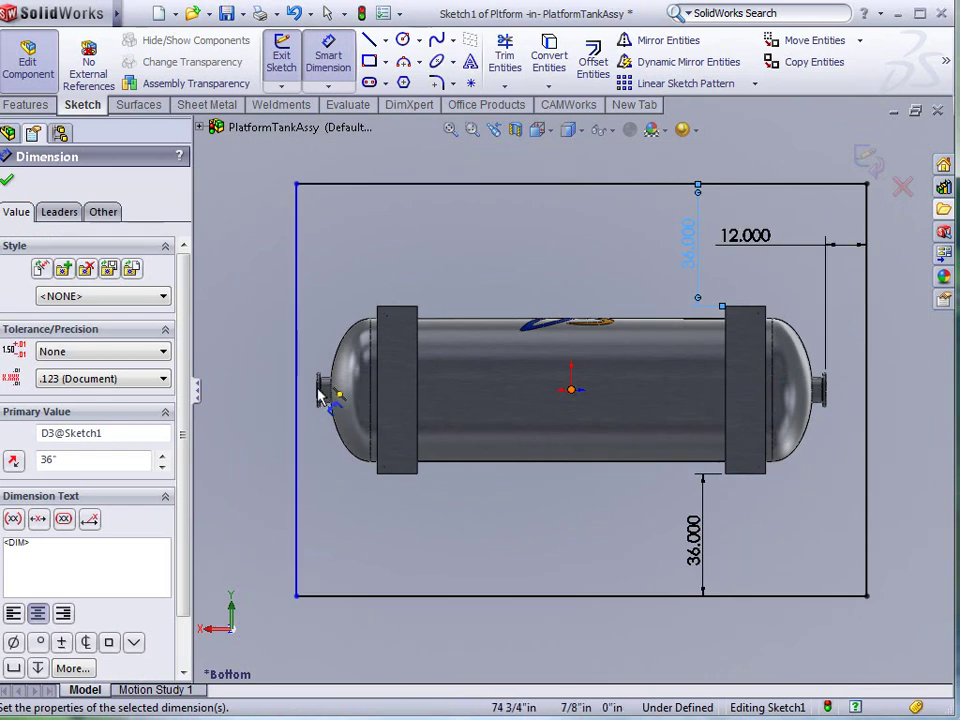
{"action": "left_click", "coordinate": [320, 395]}
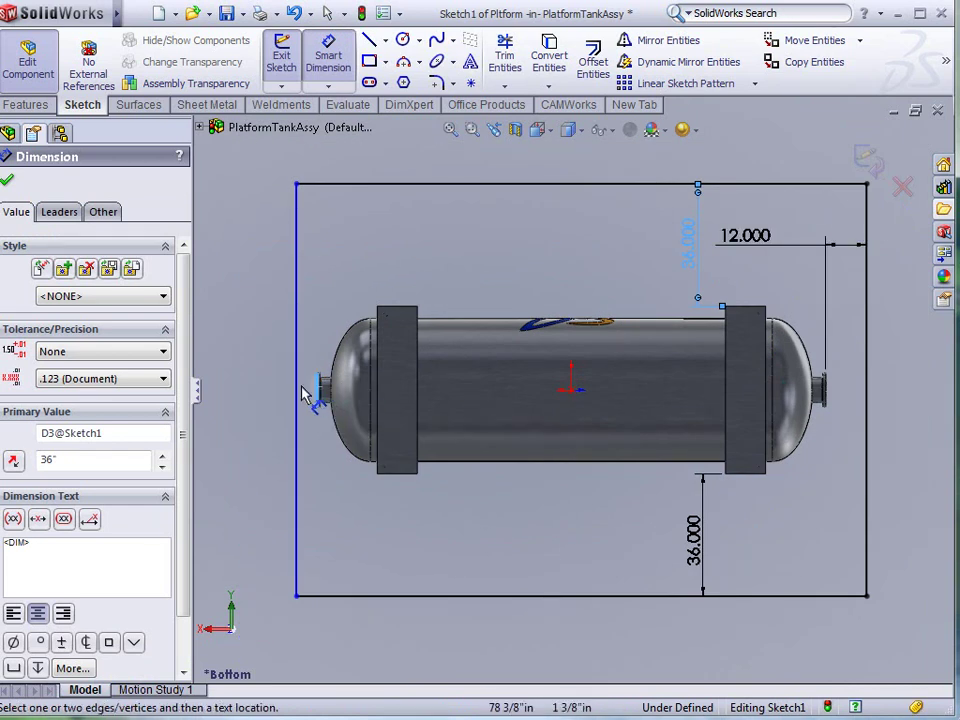
{"action": "left_click", "coordinate": [297, 392]}
{"action": "left_click", "coordinate": [255, 342]}
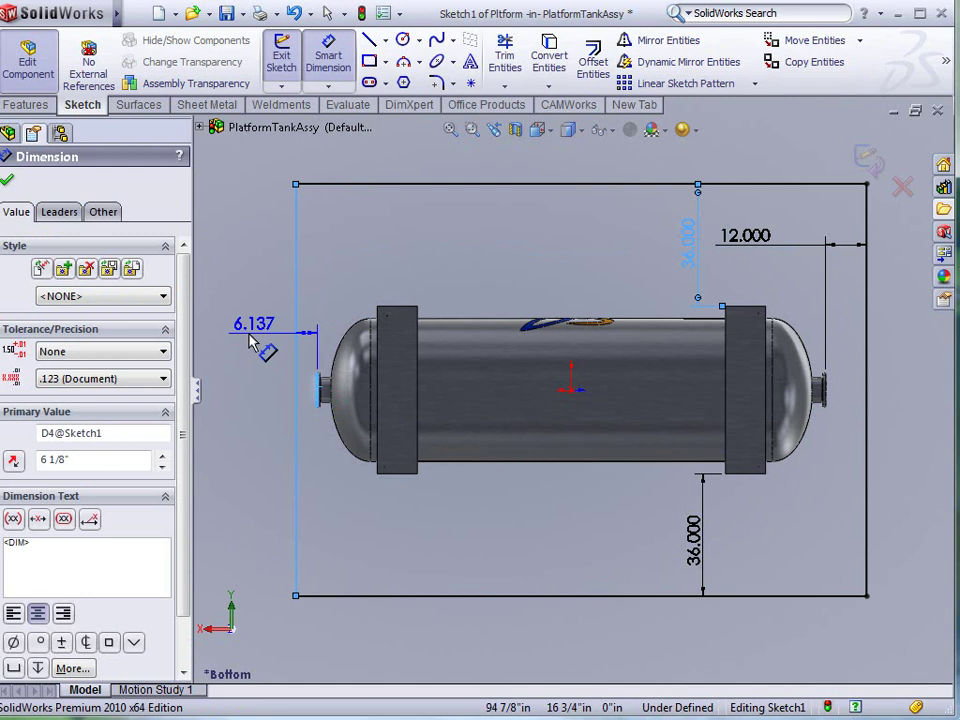
{"action": "type", "text": "24"}
{"action": "key", "text": "Return"}
{"action": "key", "text": "z"}
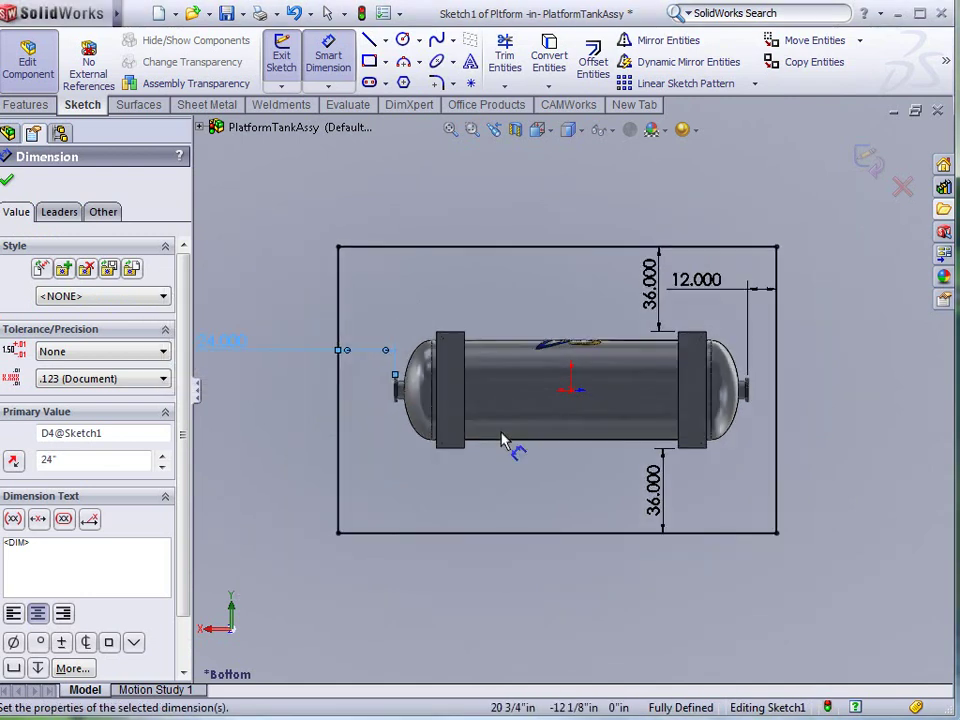
{"action": "scroll", "coordinate": [578, 385], "scroll_direction": "up", "scroll_amount": 2}
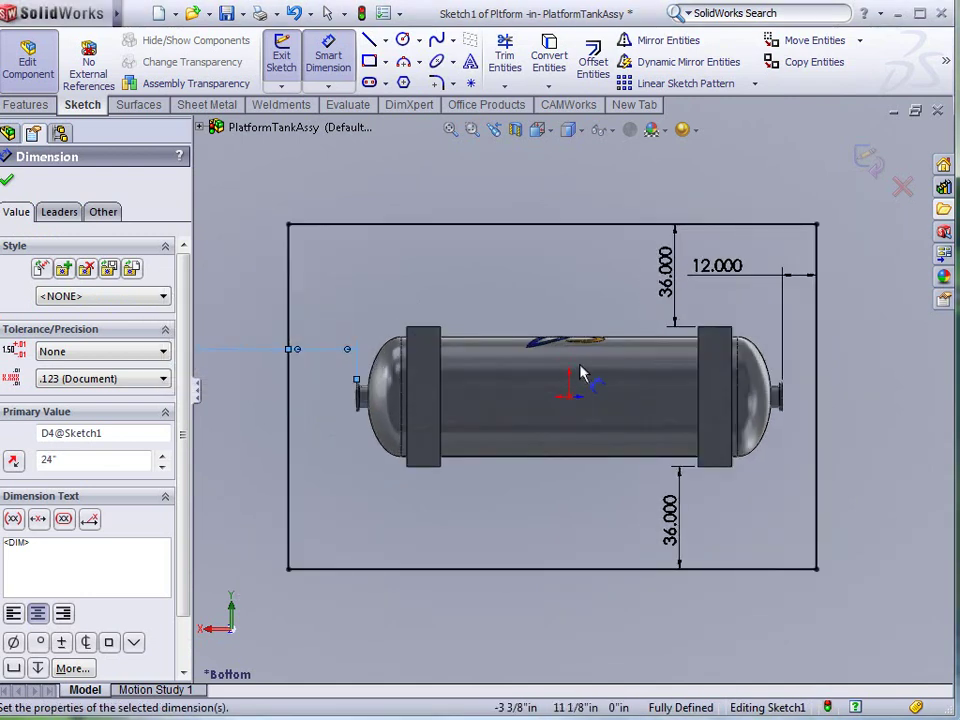
- Add driven overall length and width dimensions (185.481 and 121.236) to the rectangle
{"action": "left_click", "coordinate": [553, 570]}
{"action": "left_click", "coordinate": [548, 627]}
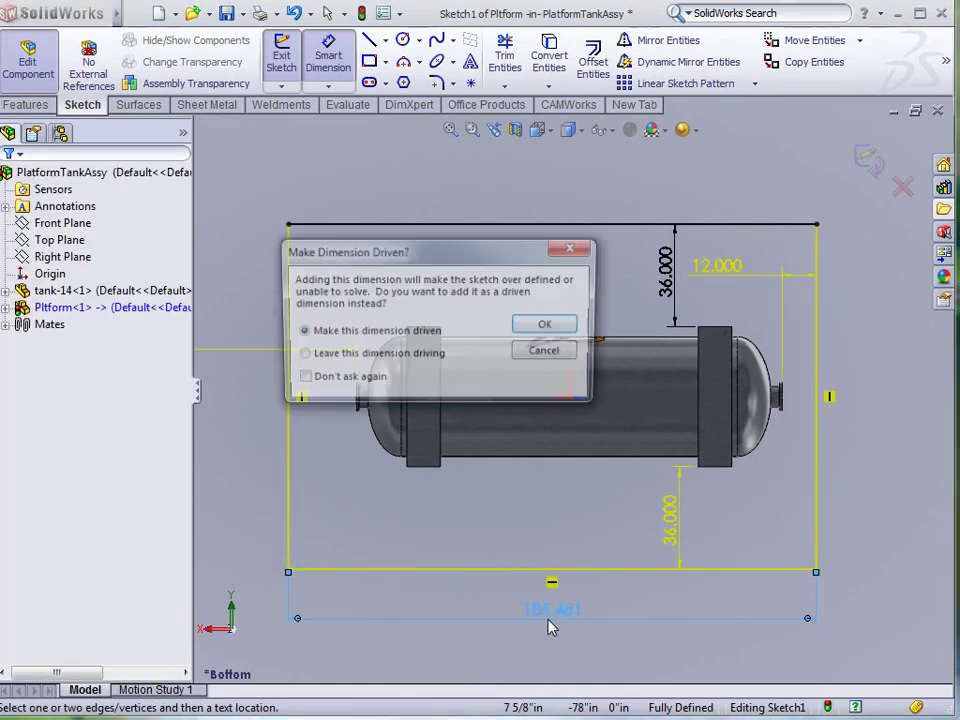
{"action": "left_click", "coordinate": [545, 327]}
{"action": "left_click", "coordinate": [289, 415]}
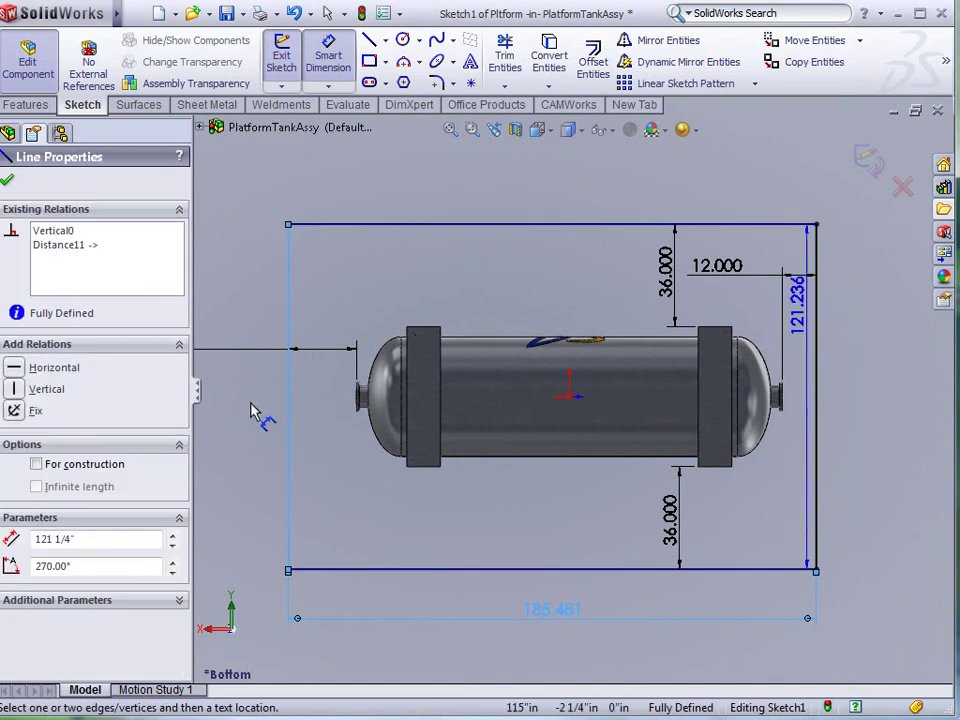
{"action": "key", "text": "z"}
{"action": "left_click", "coordinate": [292, 411]}
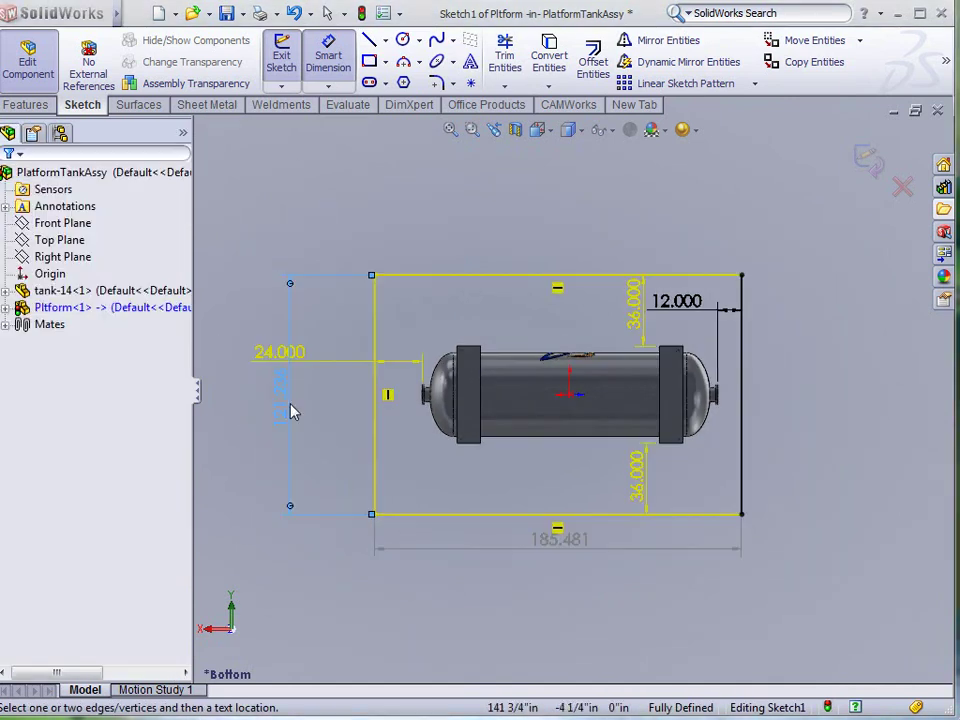
{"action": "left_click", "coordinate": [292, 411]}
{"action": "left_click", "coordinate": [547, 329]}
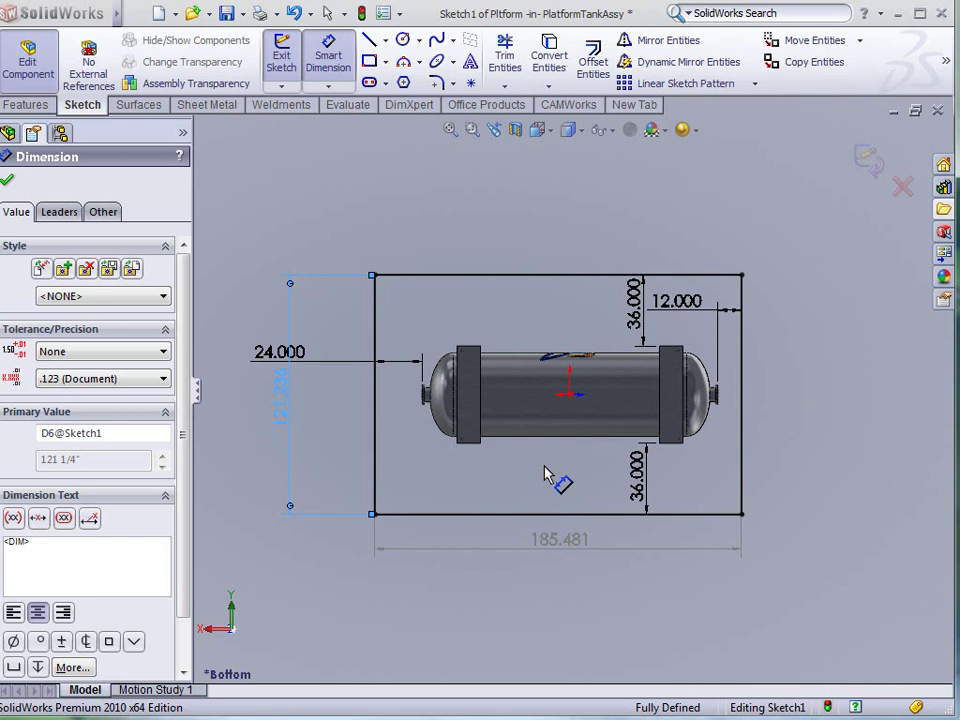
- Boss-extrude the rectangle sketch Blind 0.25 in, reversed downward, into a plate
{"action": "left_click", "coordinate": [25, 104]}
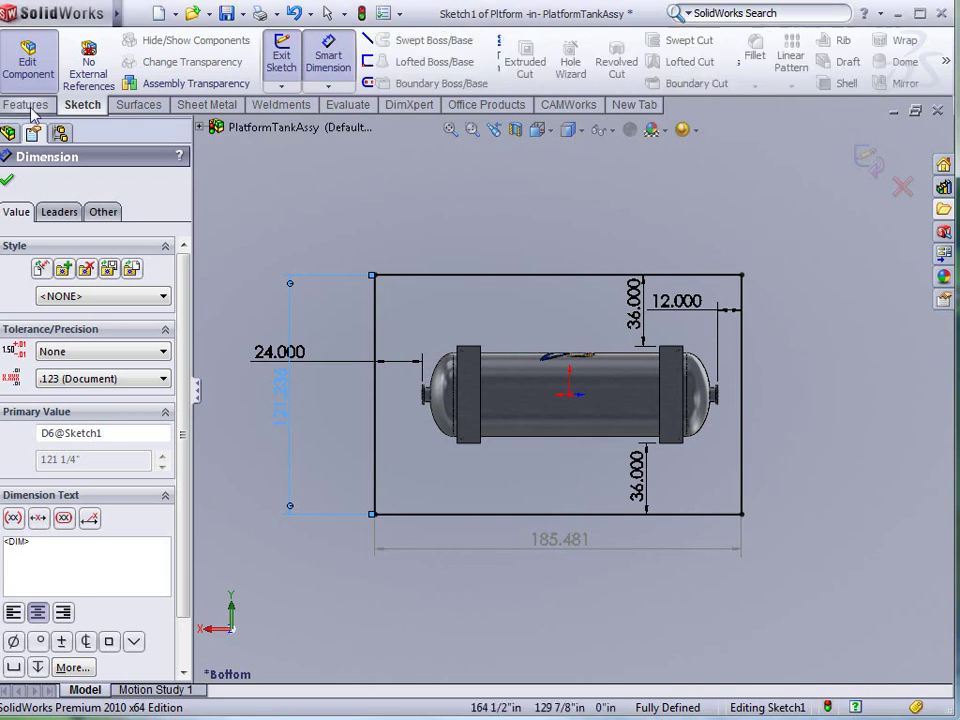
{"action": "left_click", "coordinate": [289, 62]}
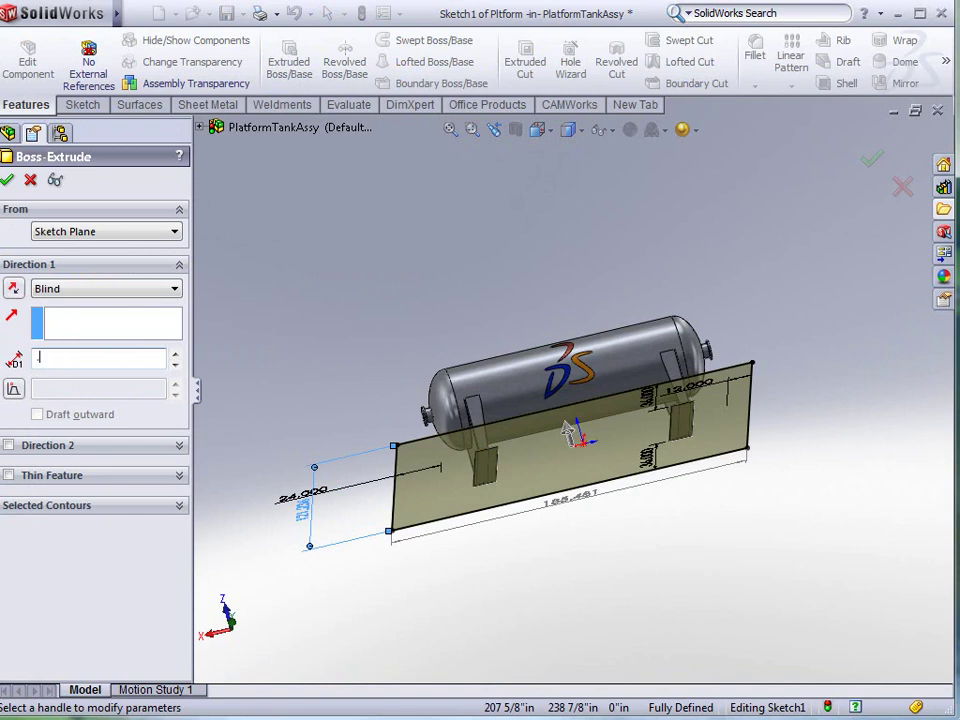
{"action": "middle_click_drag", "start_coordinate": [390, 291], "coordinate": [500, 455]}
{"action": "scroll", "coordinate": [560, 467], "scroll_direction": "down", "scroll_amount": 3}
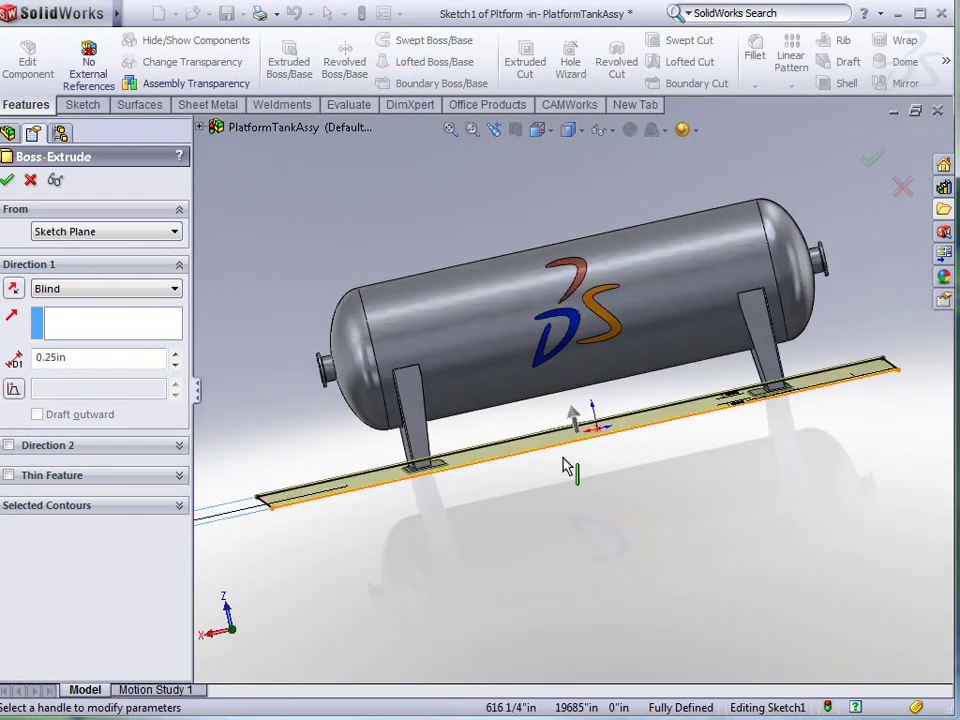
{"action": "left_click", "coordinate": [14, 290]}
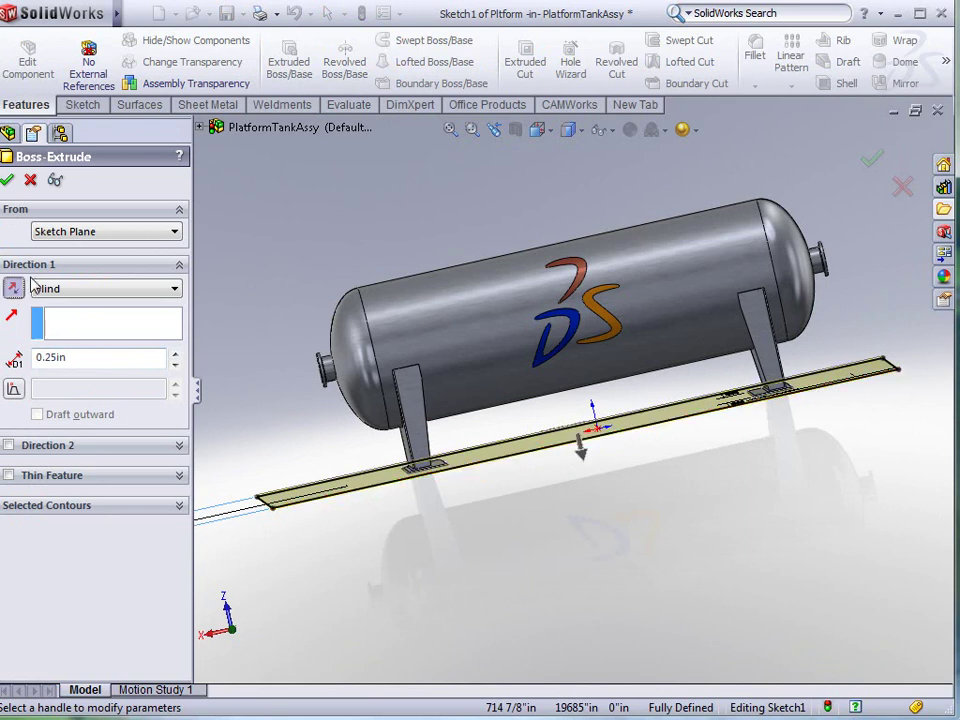
{"action": "key", "text": "Return"}
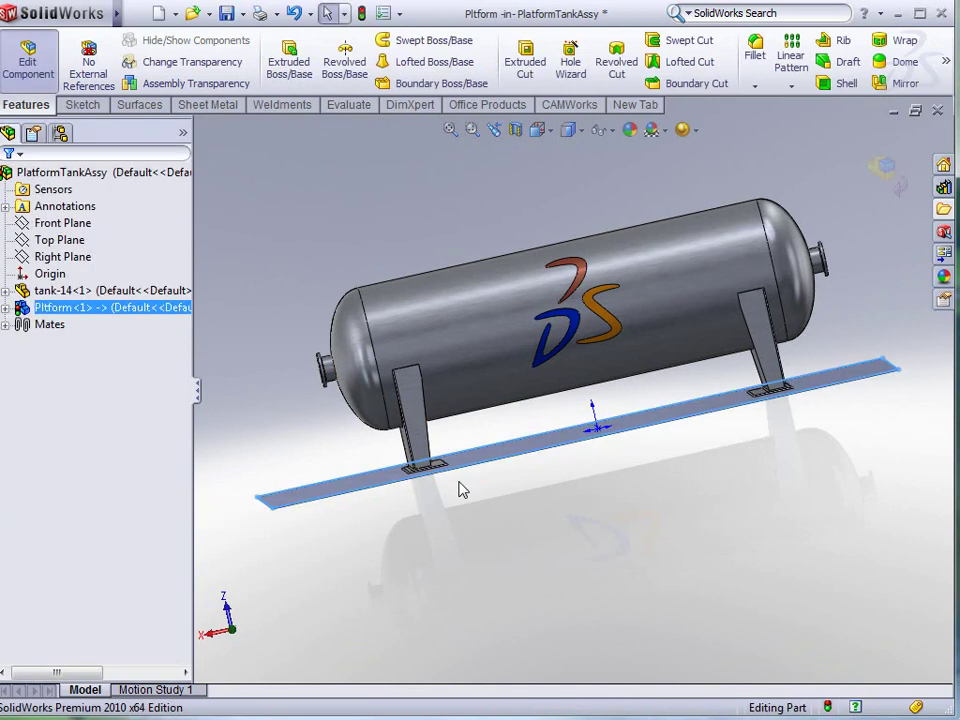
{"action": "middle_click_drag", "start_coordinate": [461, 489], "coordinate": [430, 290]}
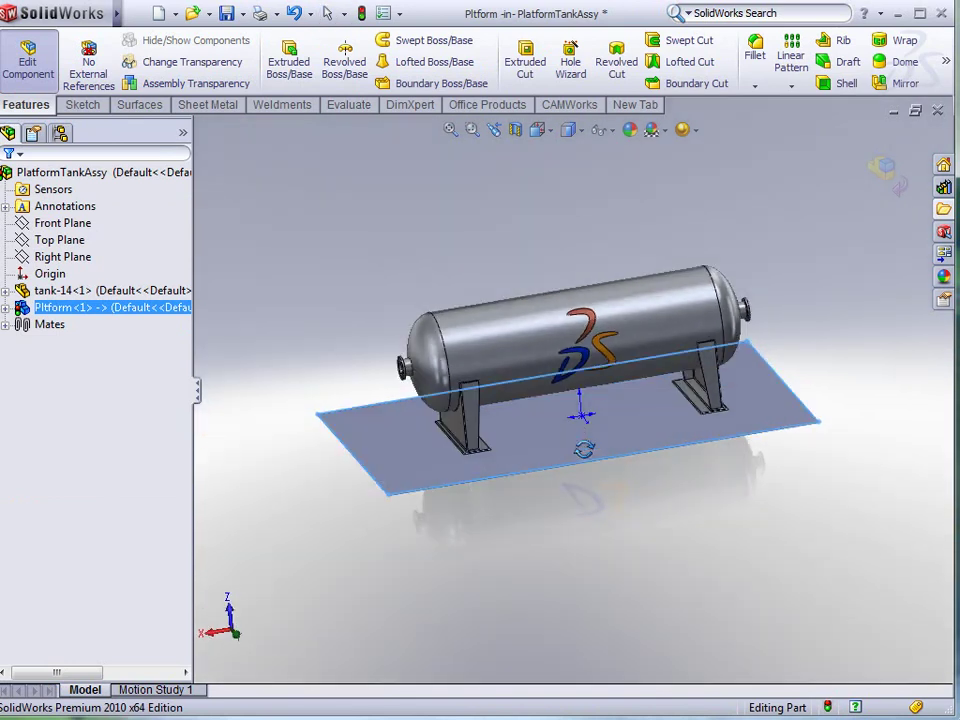
- Apply the Weldment command to Pltform, adding the Weldment feature and Cut list(1)
{"action": "left_click", "coordinate": [408, 257]}
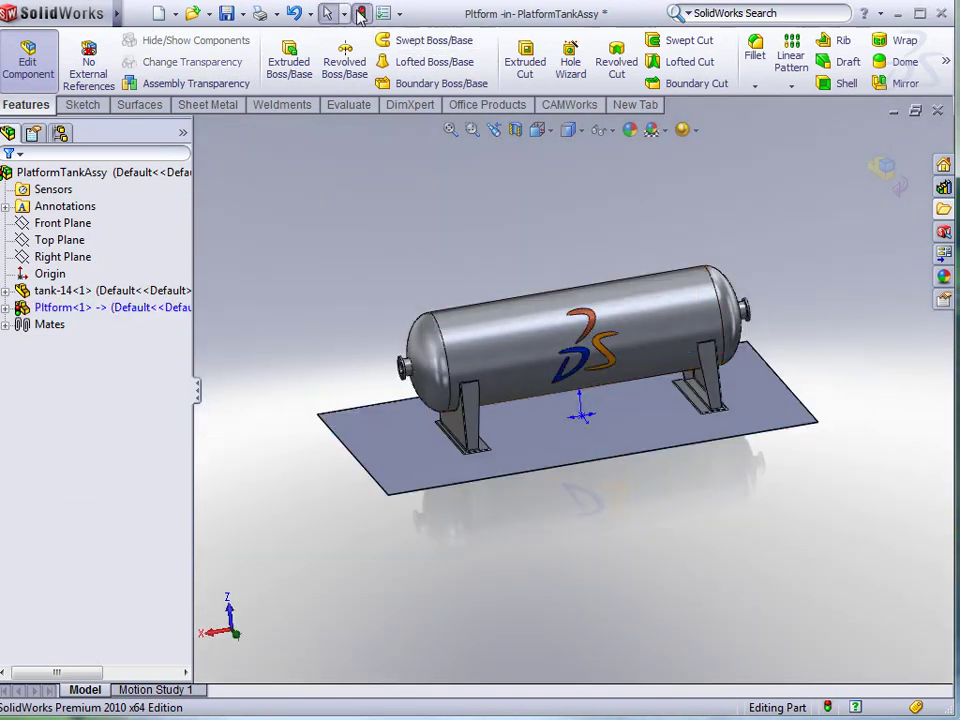
{"action": "left_click", "coordinate": [6, 308]}
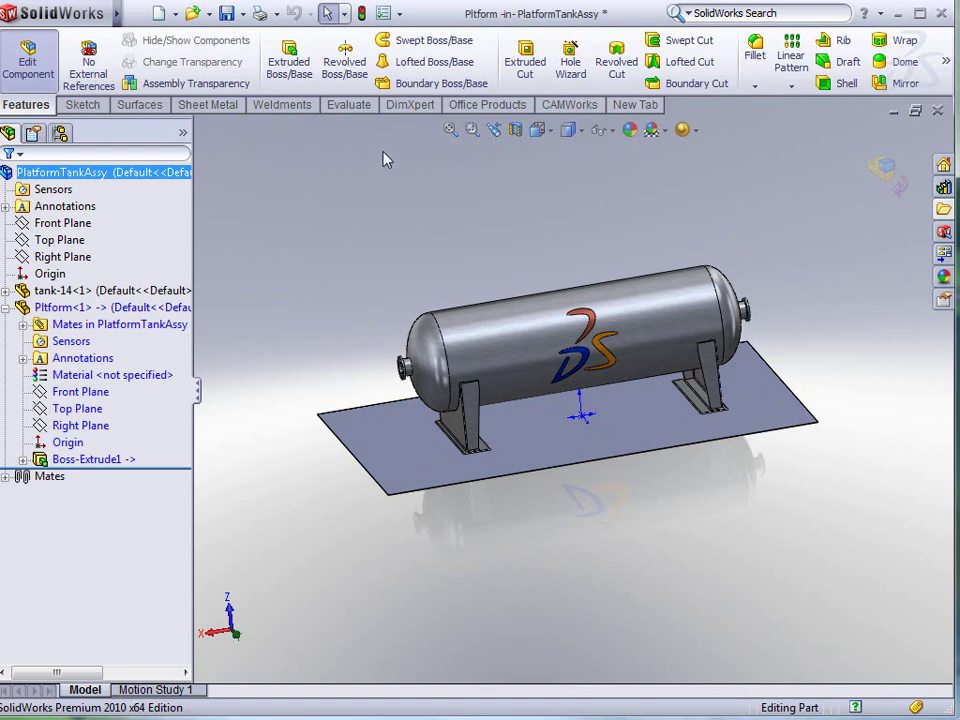
{"action": "left_click", "coordinate": [283, 106]}
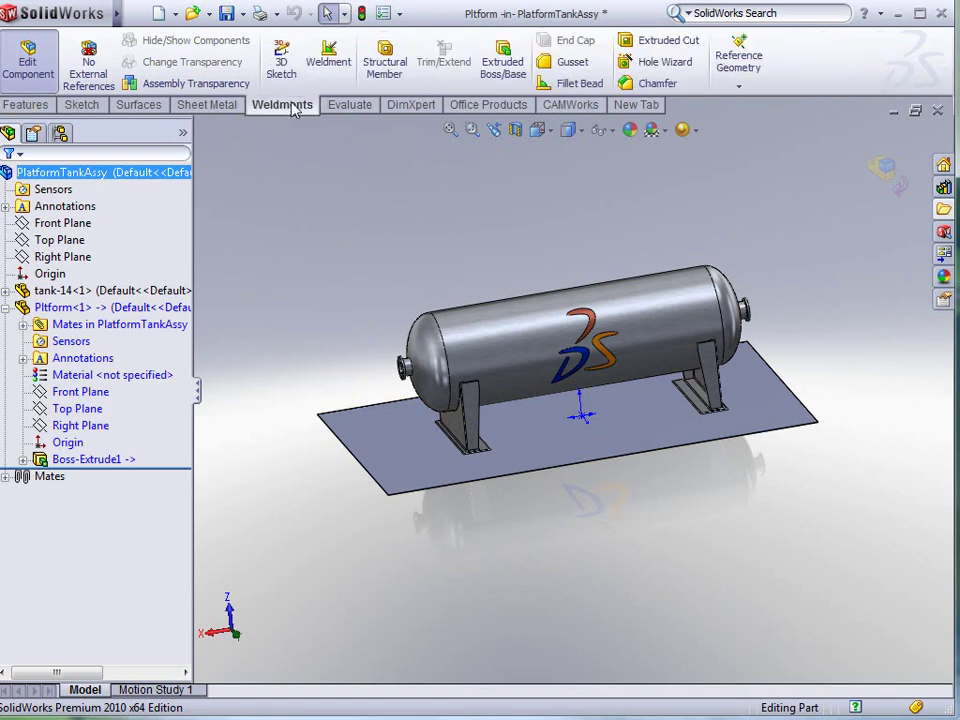
{"action": "left_click", "coordinate": [330, 58]}
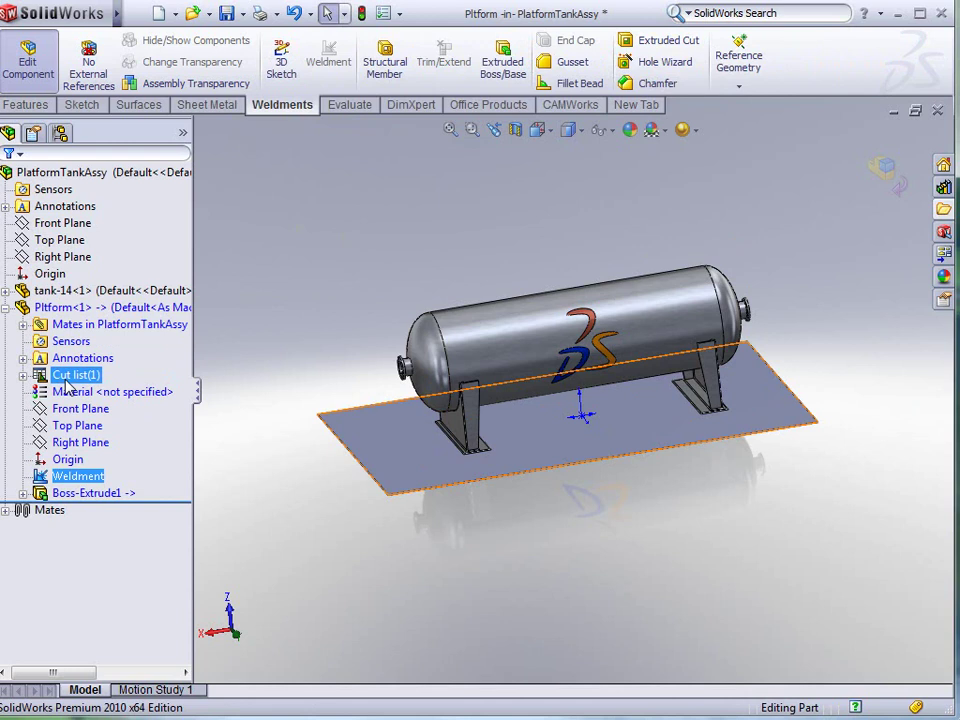
{"action": "middle_click_drag", "start_coordinate": [336, 429], "coordinate": [372, 167]}
{"action": "left_click", "coordinate": [82, 104]}
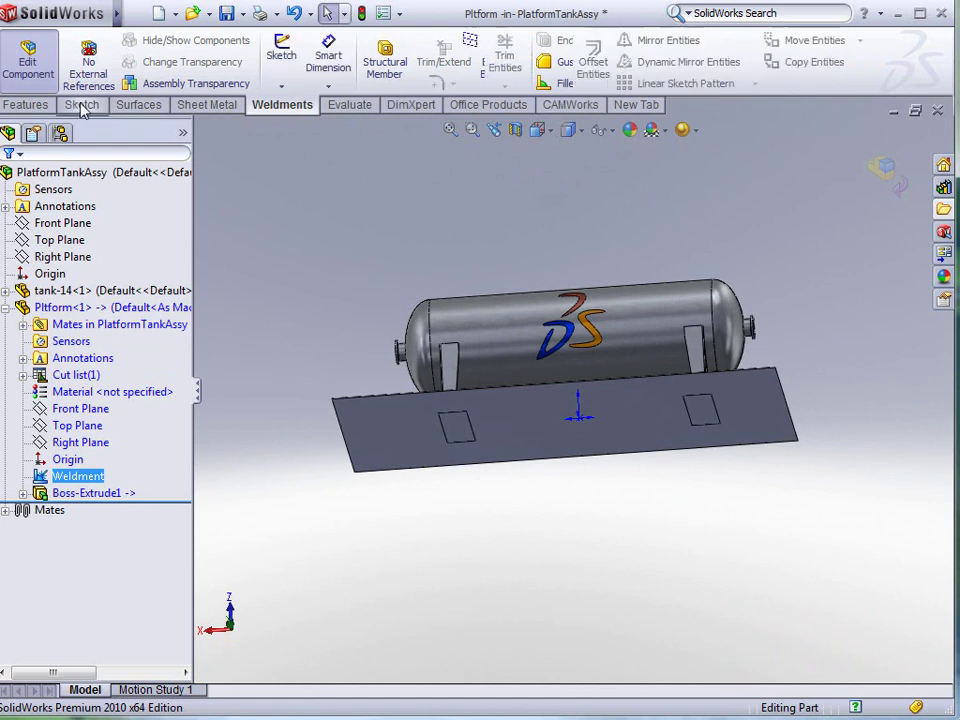
- Start a 3D sketch on the plate face, viewed Normal To, and draw a corner rectangle
{"action": "left_click", "coordinate": [282, 88]}
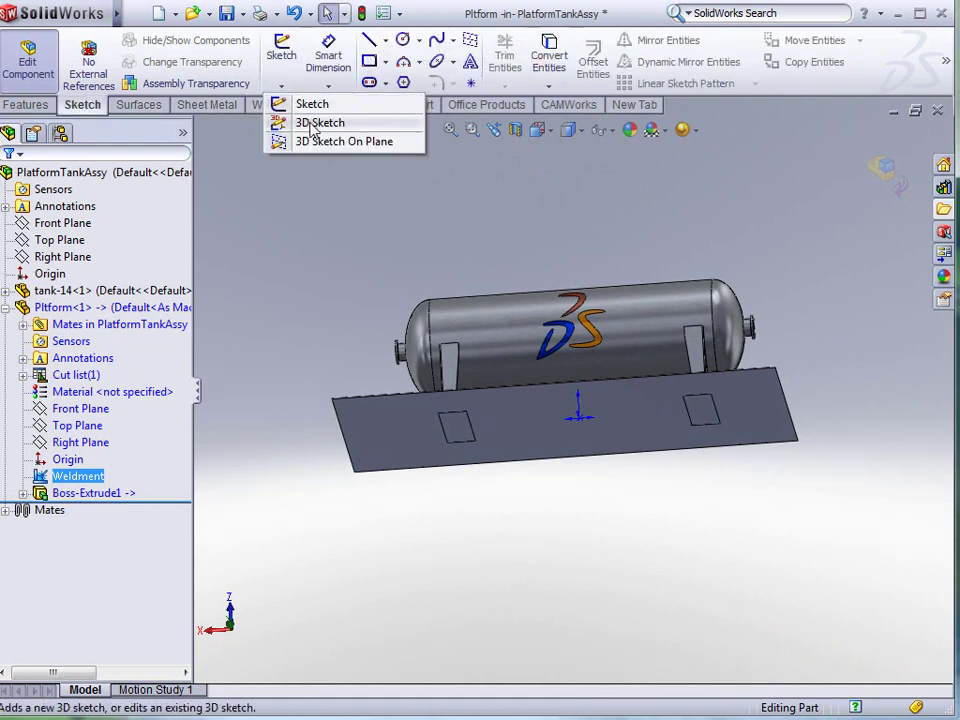
{"action": "left_click", "coordinate": [313, 123]}
{"action": "middle_click_drag", "start_coordinate": [497, 452], "coordinate": [510, 403]}
{"action": "left_click", "coordinate": [531, 414]}
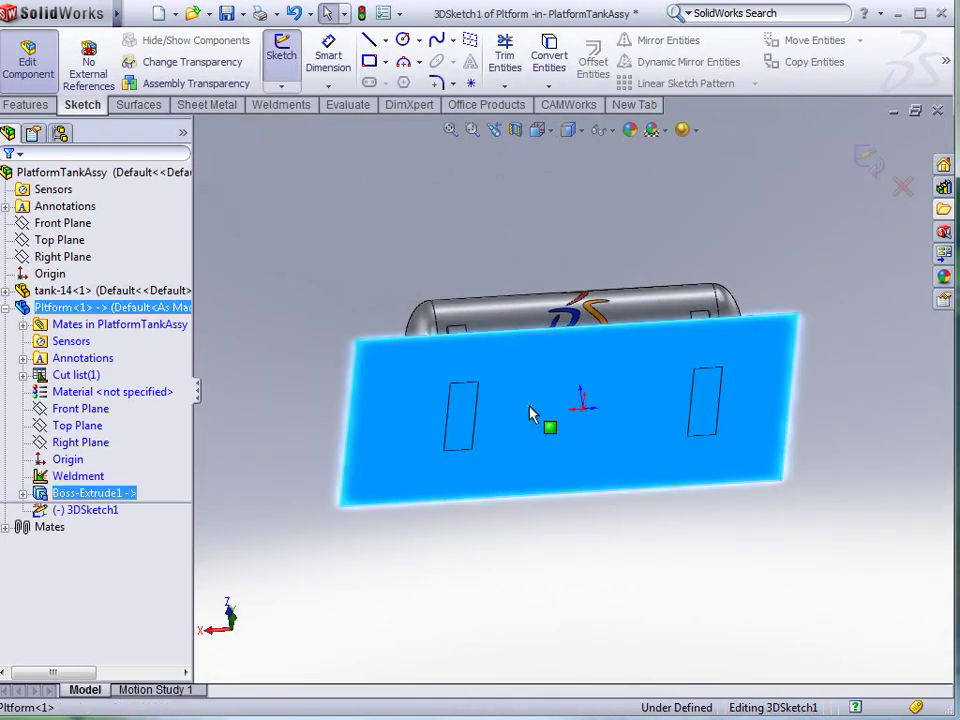
{"action": "key", "text": "ctrl+8"}
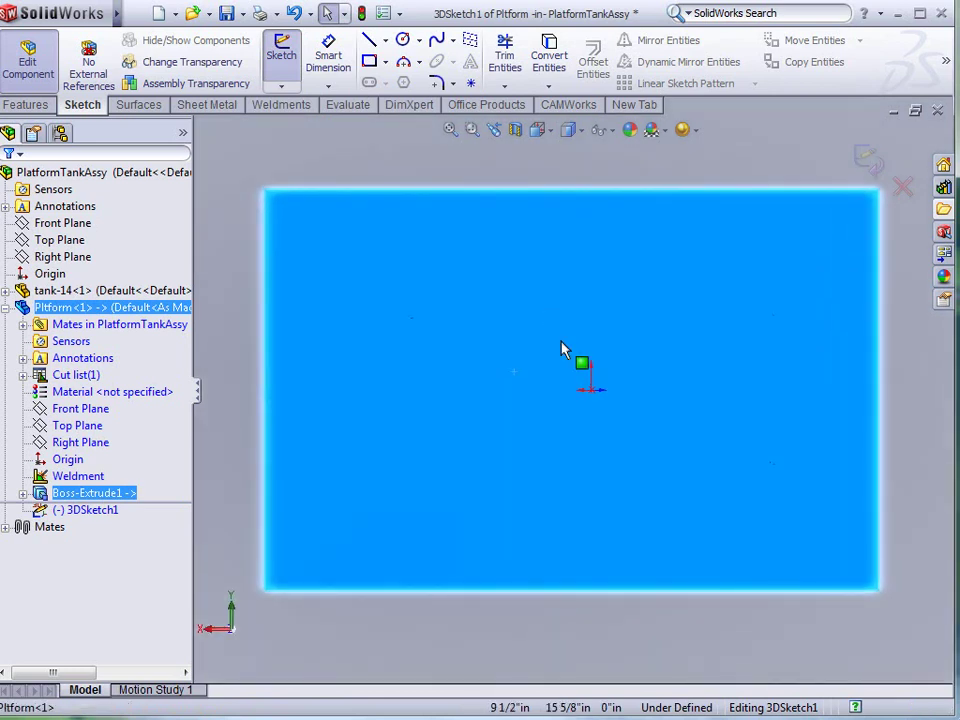
{"action": "left_click", "coordinate": [369, 60]}
{"action": "left_click", "coordinate": [308, 216]}
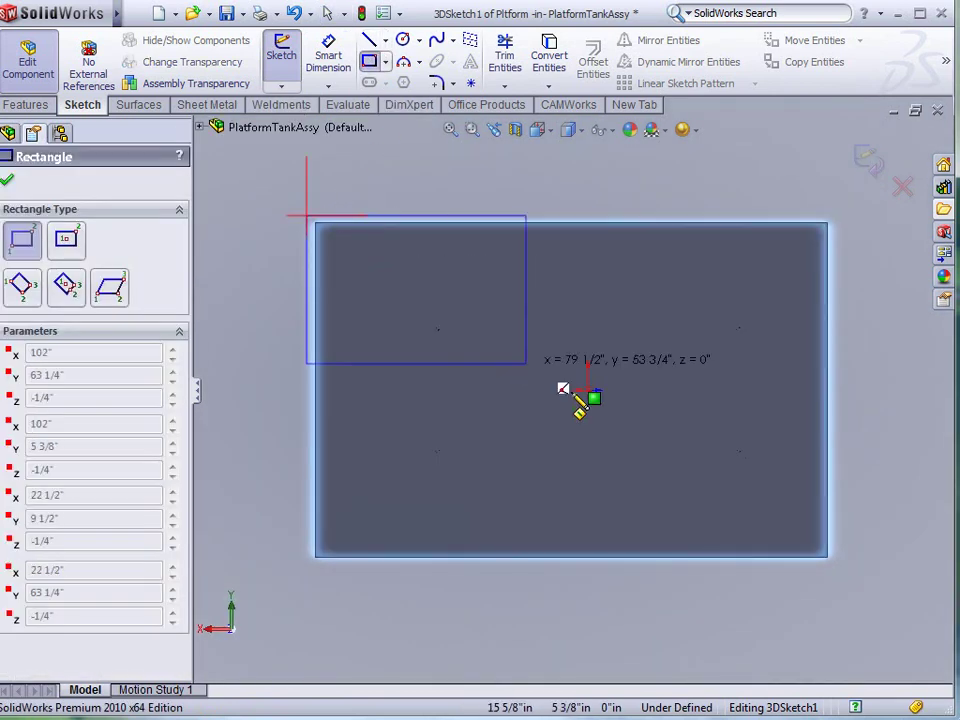
{"action": "left_click", "coordinate": [832, 559]}
{"action": "key", "text": "Escape"}
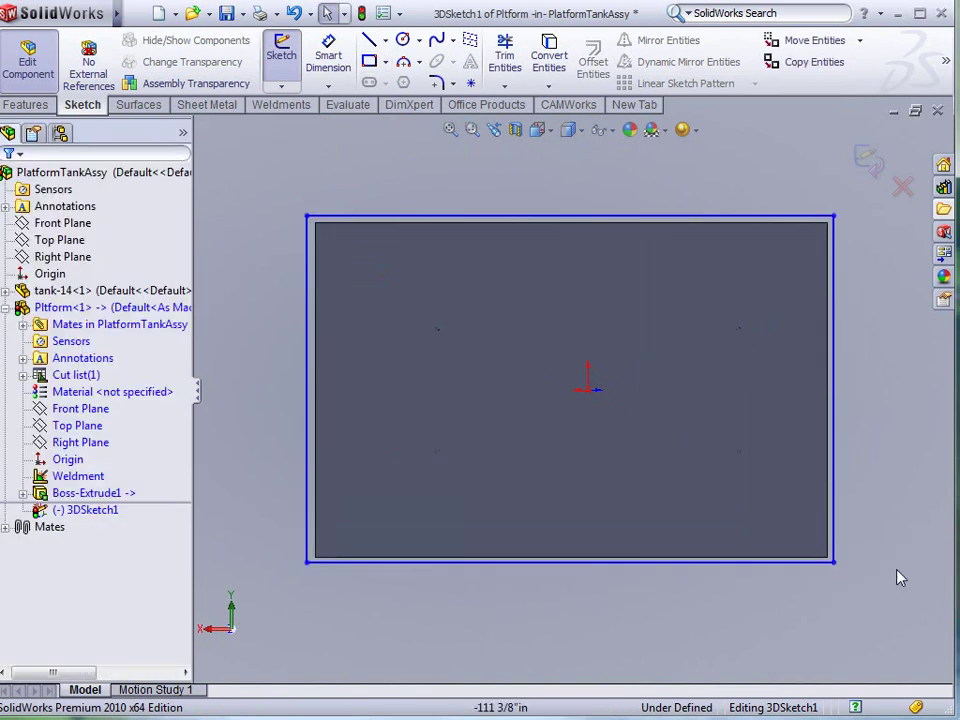
- Dimension the rectangle's right side and bottom lines 1/2 in from the plate edges
{"action": "scroll", "coordinate": [846, 564], "scroll_direction": "down", "scroll_amount": 5}
{"action": "scroll", "coordinate": [752, 525], "scroll_direction": "down", "scroll_amount": 3}
{"action": "key", "text": "s"}
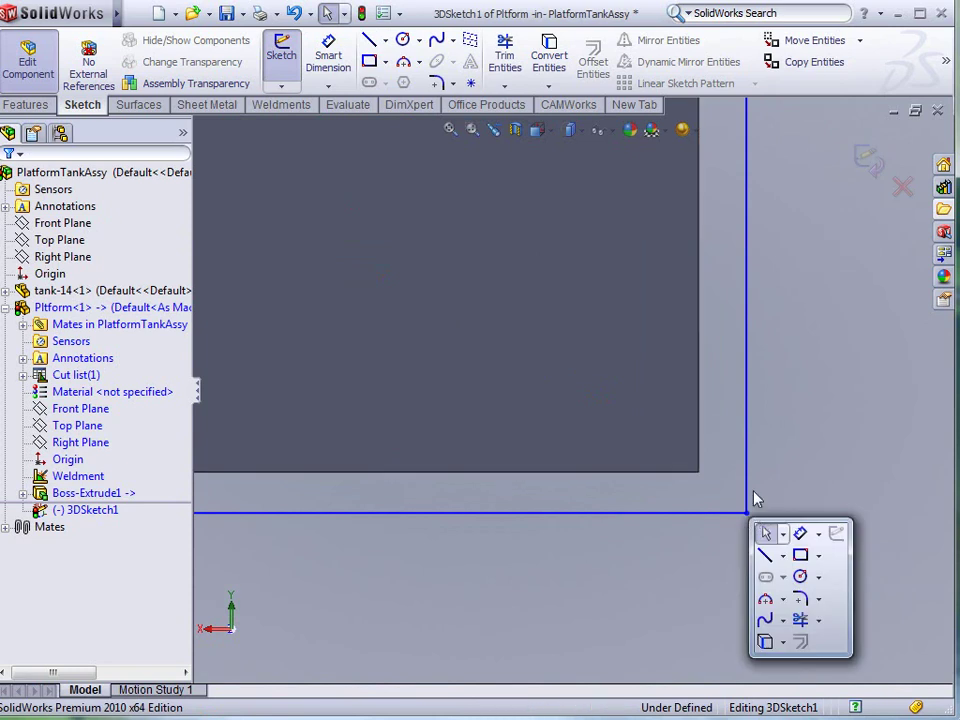
{"action": "left_click", "coordinate": [747, 450]}
{"action": "key", "text": "Escape"}
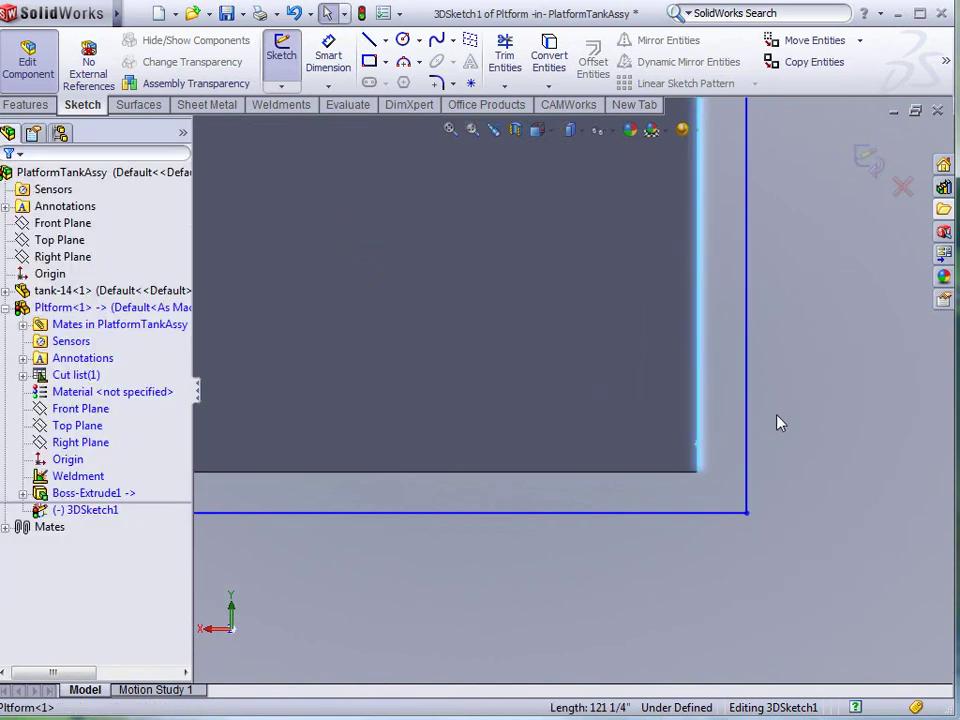
{"action": "middle_click_drag", "start_coordinate": [782, 418], "coordinate": [669, 514]}
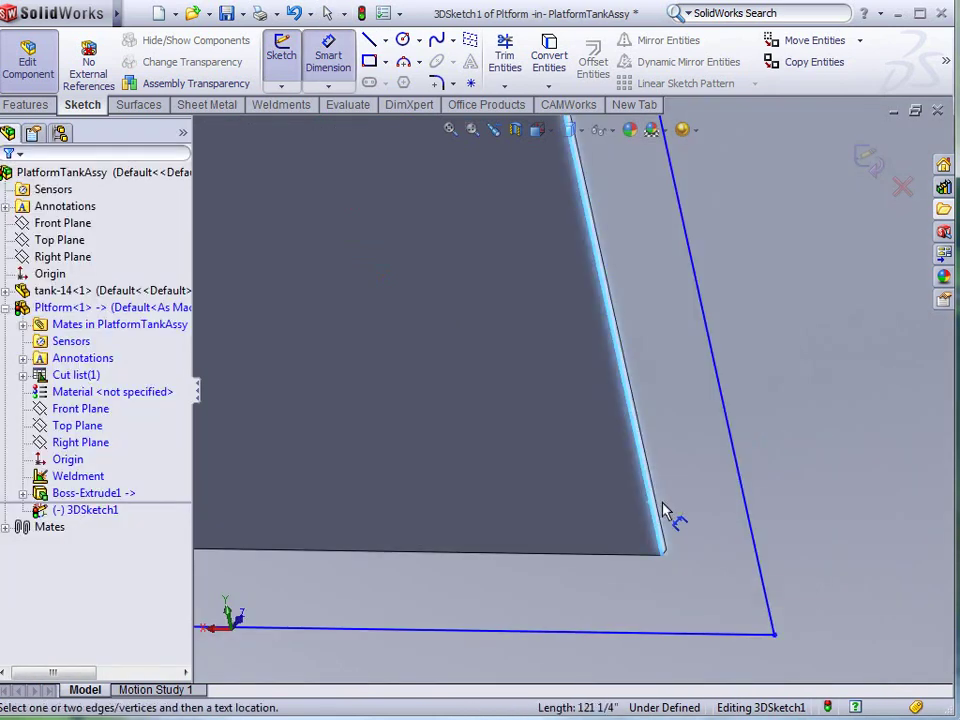
{"action": "left_click", "coordinate": [747, 490]}
{"action": "left_click", "coordinate": [688, 458]}
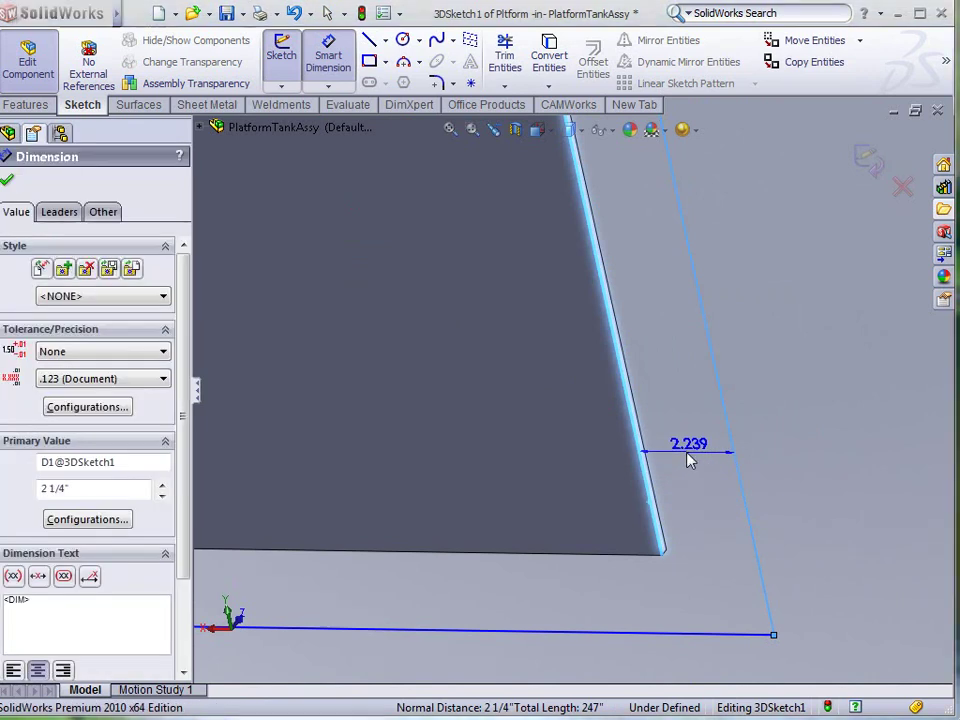
{"action": "type", "text": "1/2"}
{"action": "key", "text": "Return"}
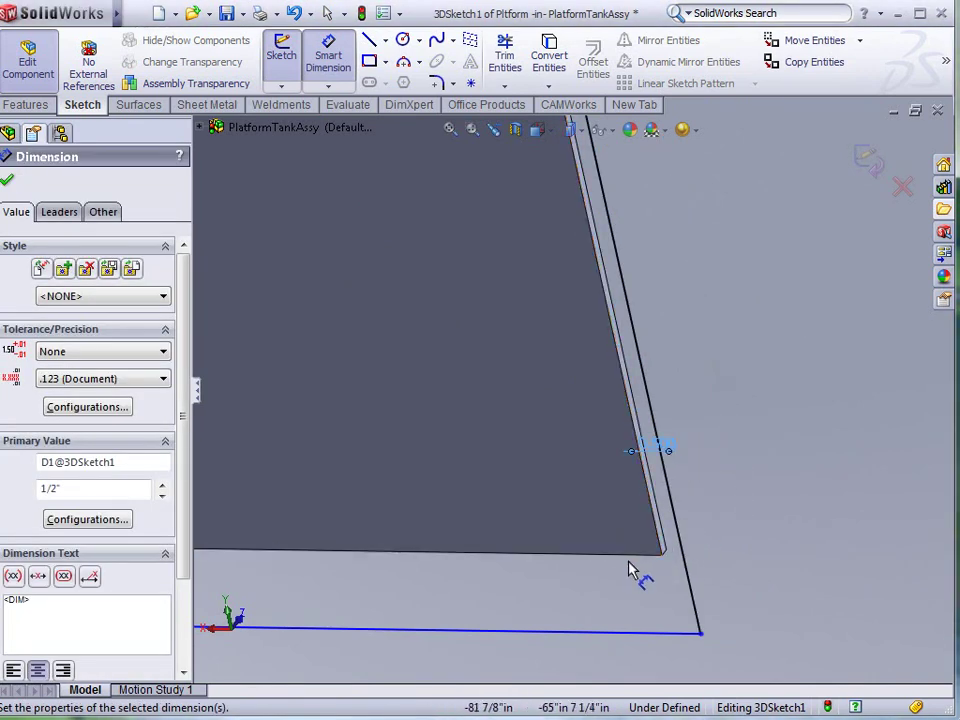
{"action": "left_click", "coordinate": [634, 558]}
{"action": "left_click", "coordinate": [654, 633]}
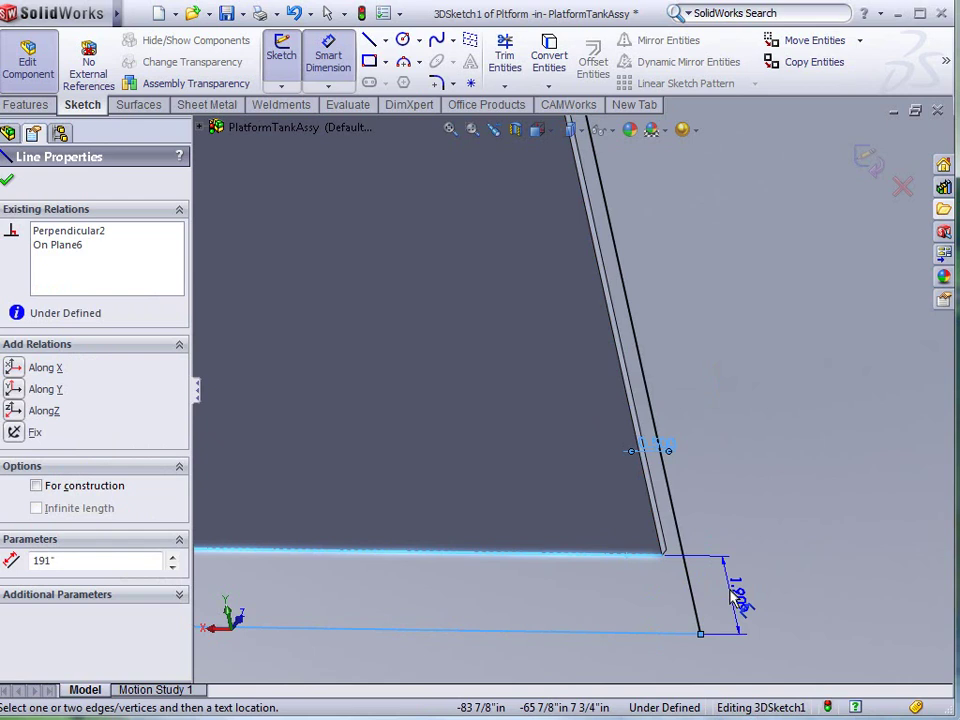
{"action": "left_click", "coordinate": [737, 597]}
{"action": "type", "text": "1/2"}
{"action": "key", "text": "Return"}
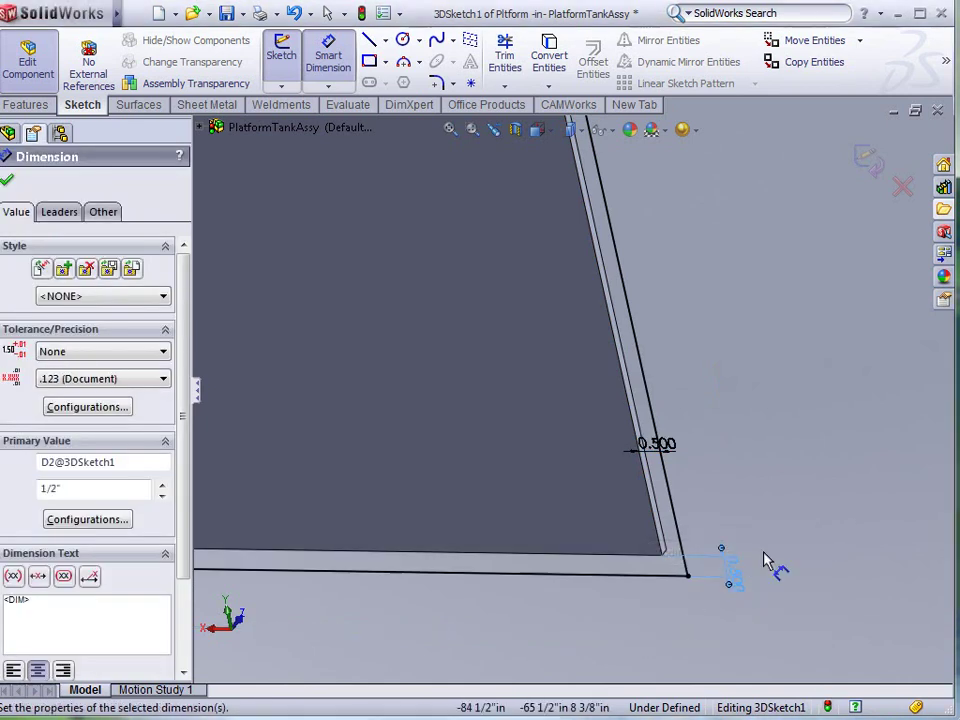
- Dimension the top and left rectangle lines 0.5 in from the plate edges, fully defining it
{"action": "scroll", "coordinate": [650, 520], "scroll_direction": "up", "scroll_amount": 5}
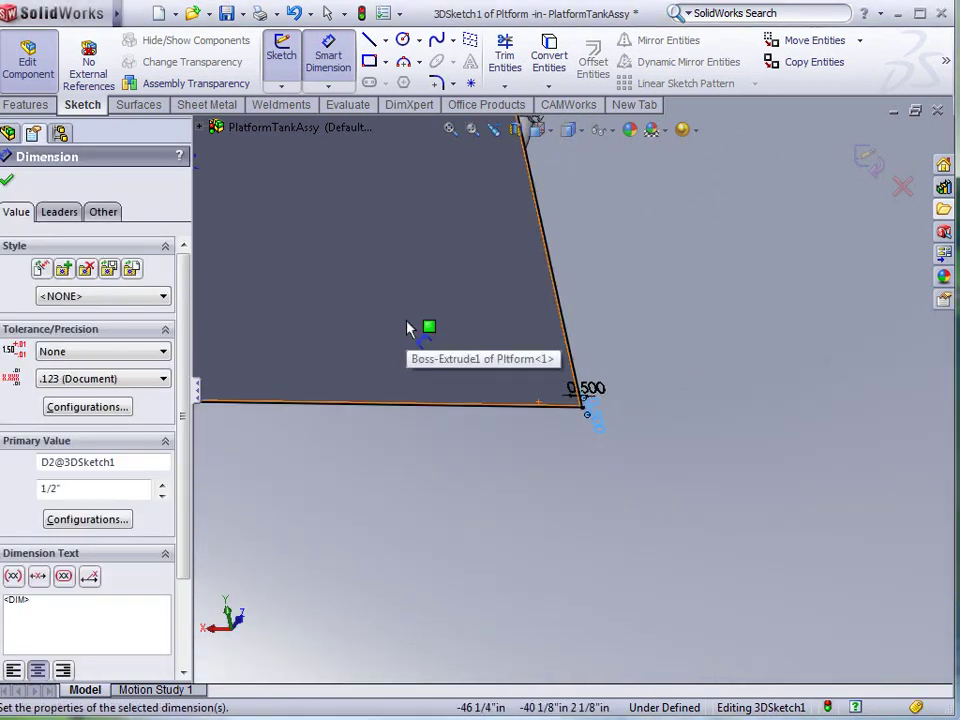
{"action": "scroll", "coordinate": [354, 294], "scroll_direction": "up", "scroll_amount": 2}
{"action": "scroll", "coordinate": [343, 296], "scroll_direction": "down", "scroll_amount": 8}
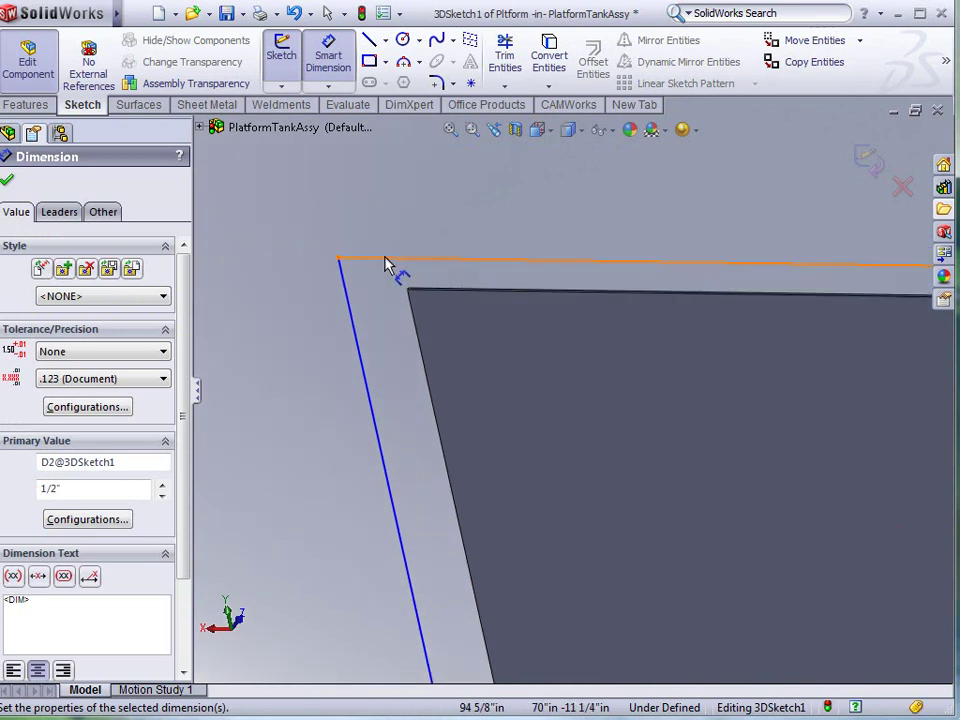
{"action": "scroll", "coordinate": [385, 265], "scroll_direction": "down", "scroll_amount": 3}
{"action": "left_click", "coordinate": [533, 353]}
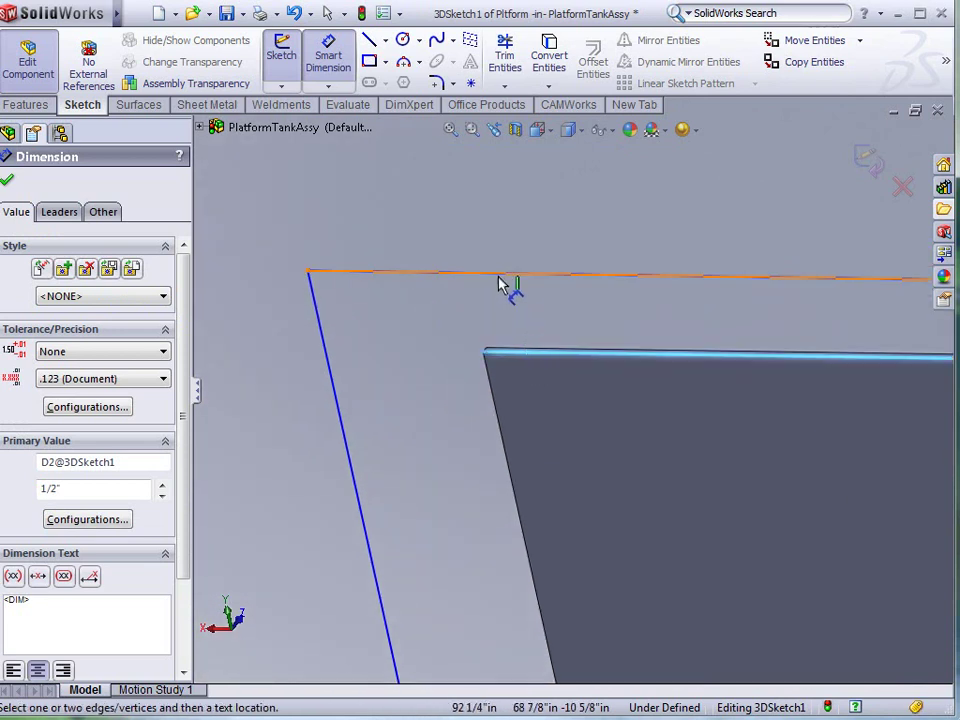
{"action": "left_click", "coordinate": [505, 284]}
{"action": "left_click", "coordinate": [513, 323]}
{"action": "type", "text": "."}
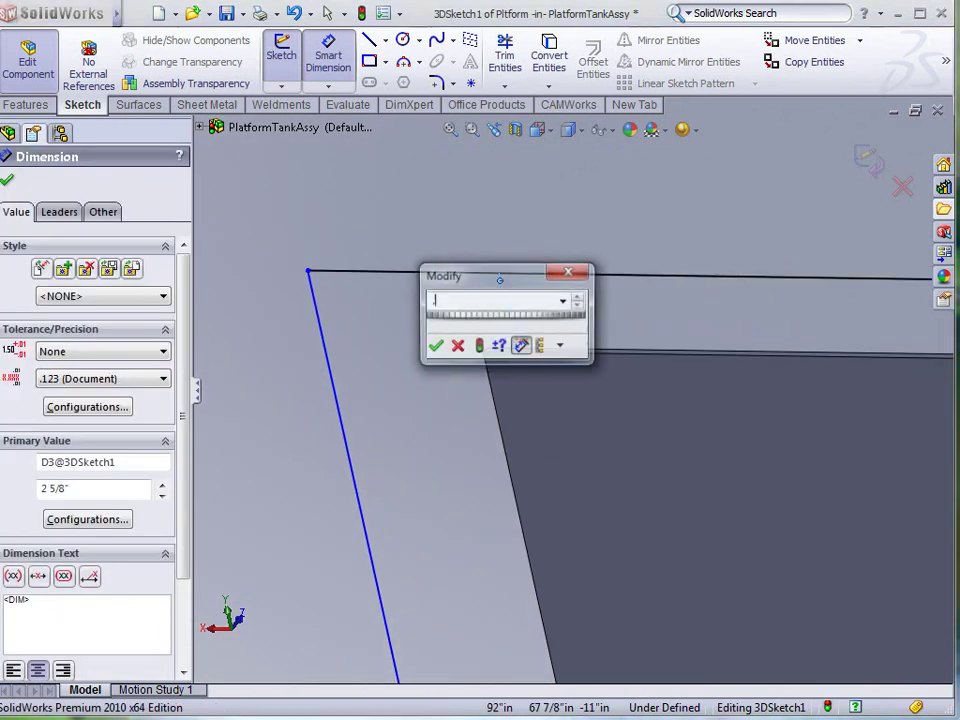
{"action": "type", "text": "5"}
{"action": "key", "text": "Return"}
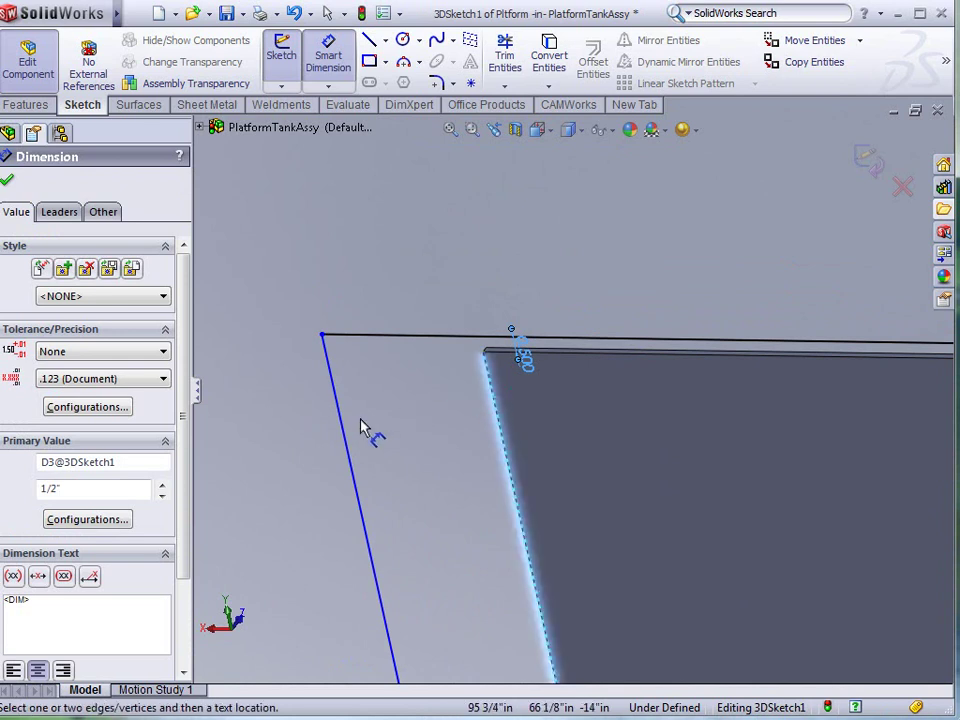
{"action": "left_click", "coordinate": [343, 429]}
{"action": "left_click", "coordinate": [411, 407]}
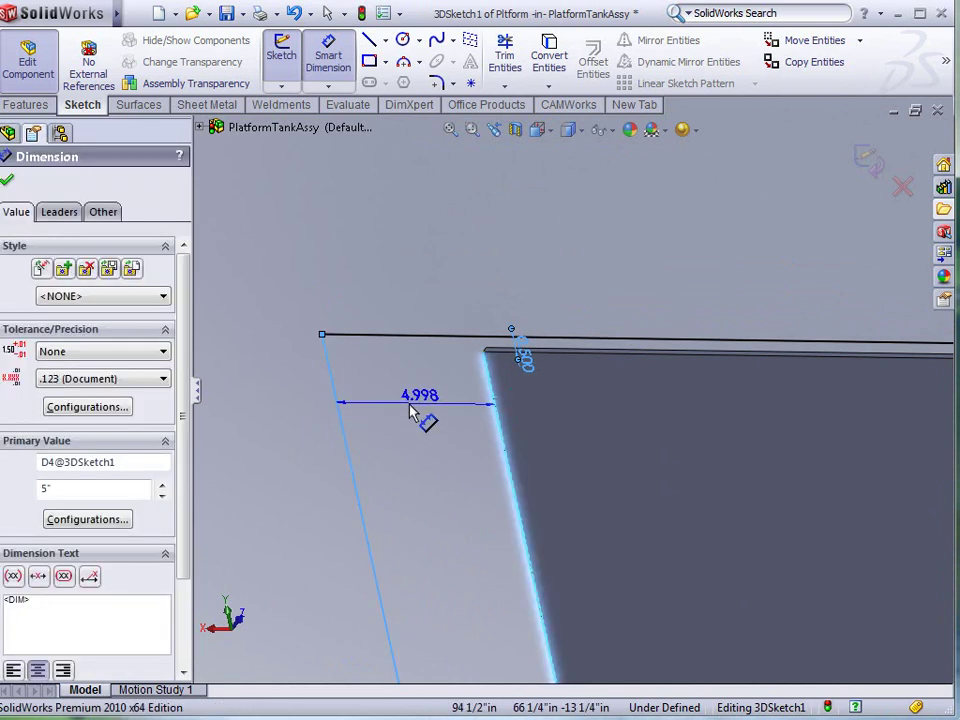
{"action": "type", "text": ".5"}
{"action": "key", "text": "Return"}
- Draw two vertical 3D leg lines down from the plate corners
{"action": "key", "text": "f"}
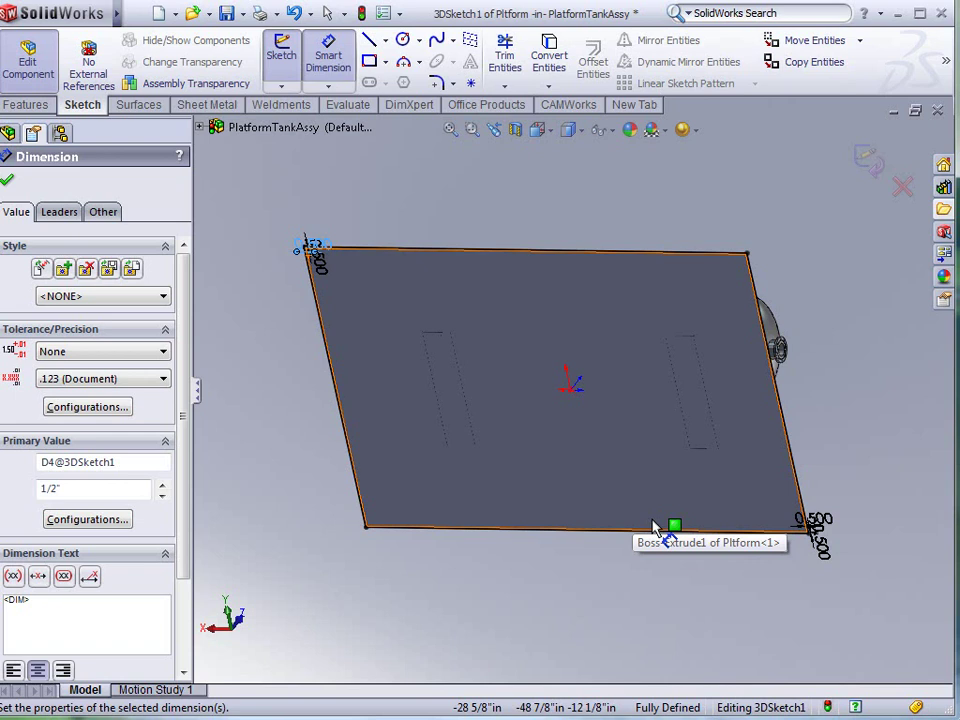
{"action": "middle_click_drag", "start_coordinate": [528, 402], "coordinate": [535, 177]}
{"action": "left_click", "coordinate": [370, 43]}
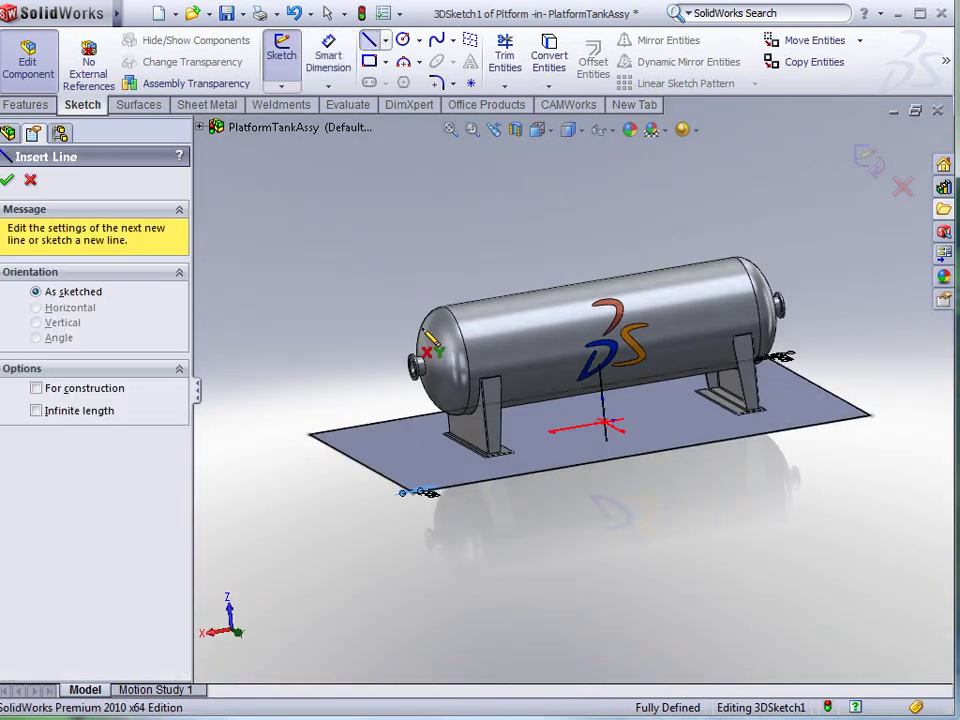
{"action": "left_click", "coordinate": [408, 493]}
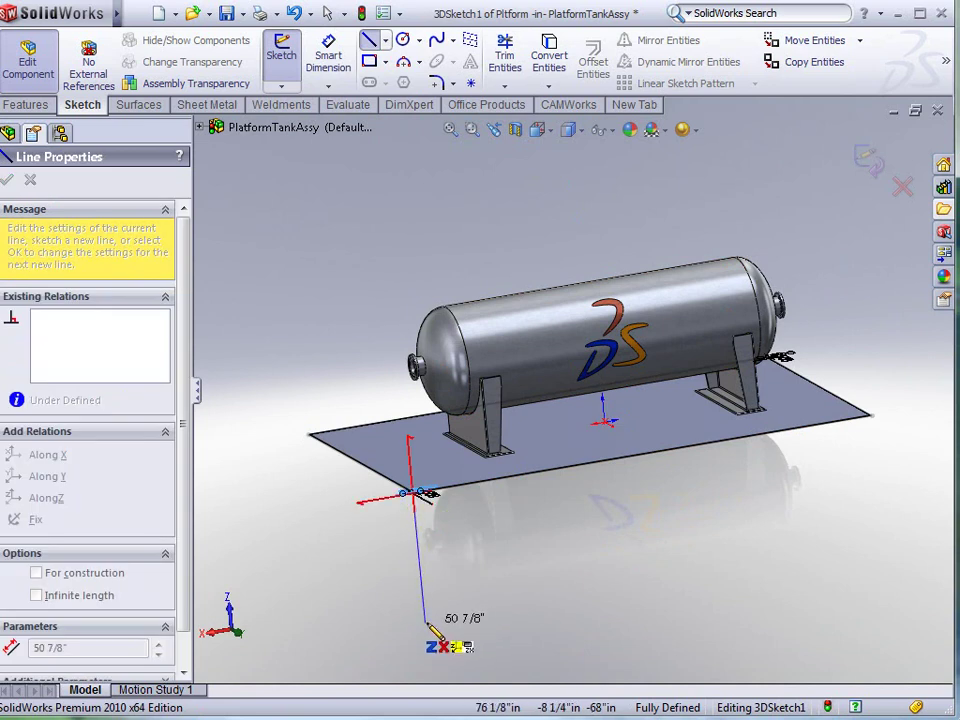
{"action": "left_click", "coordinate": [432, 628]}
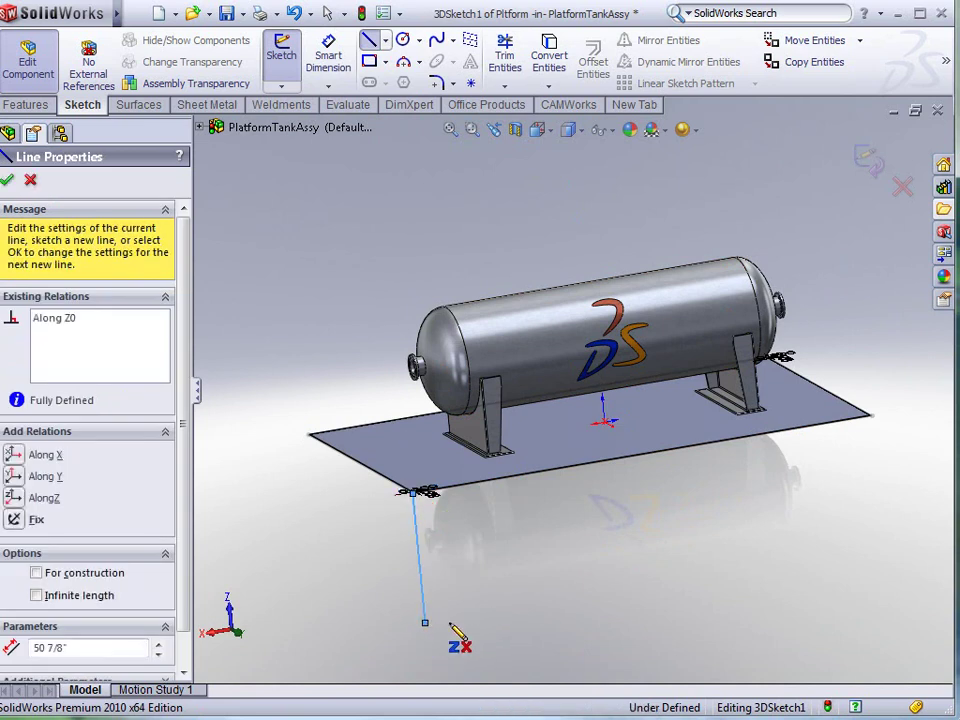
{"action": "scroll", "coordinate": [443, 636], "scroll_direction": "down", "scroll_amount": 3}
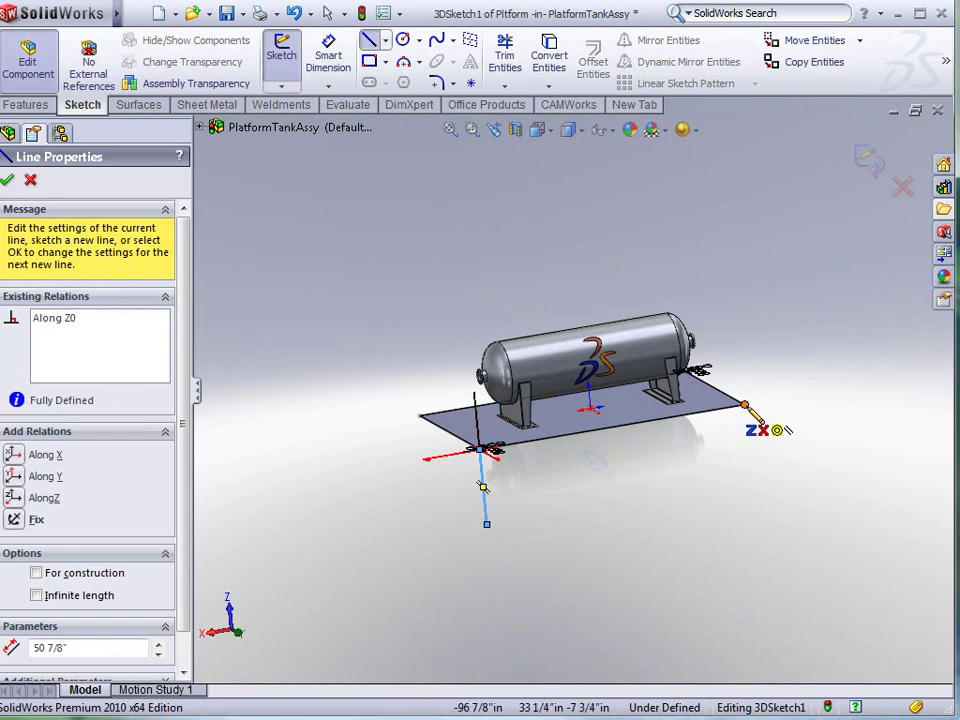
{"action": "left_click", "coordinate": [745, 405]}
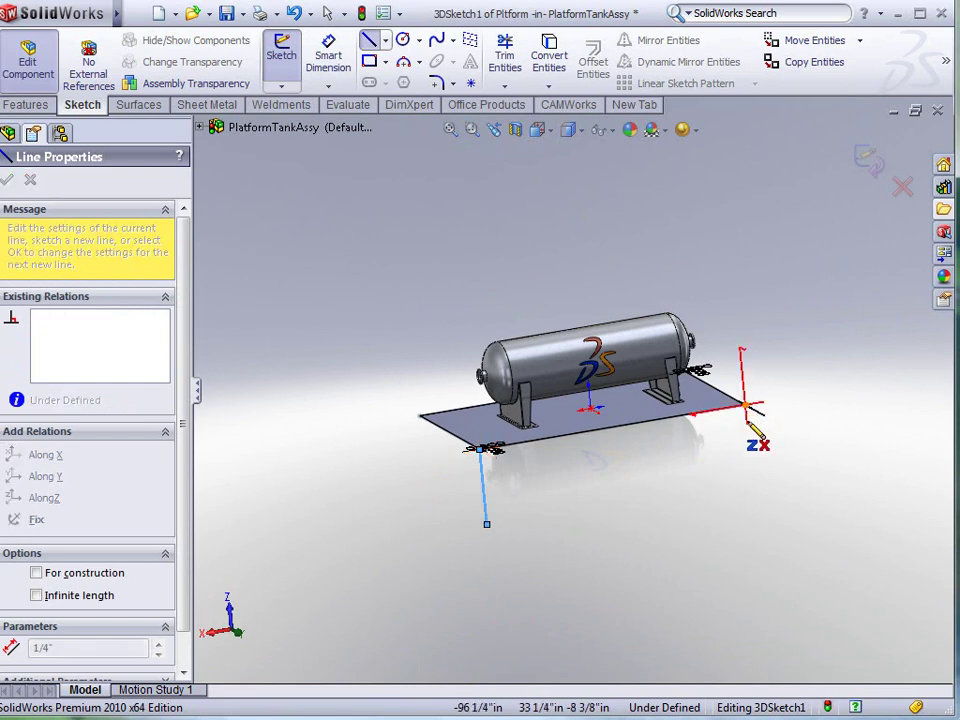
{"action": "left_click", "coordinate": [756, 522]}
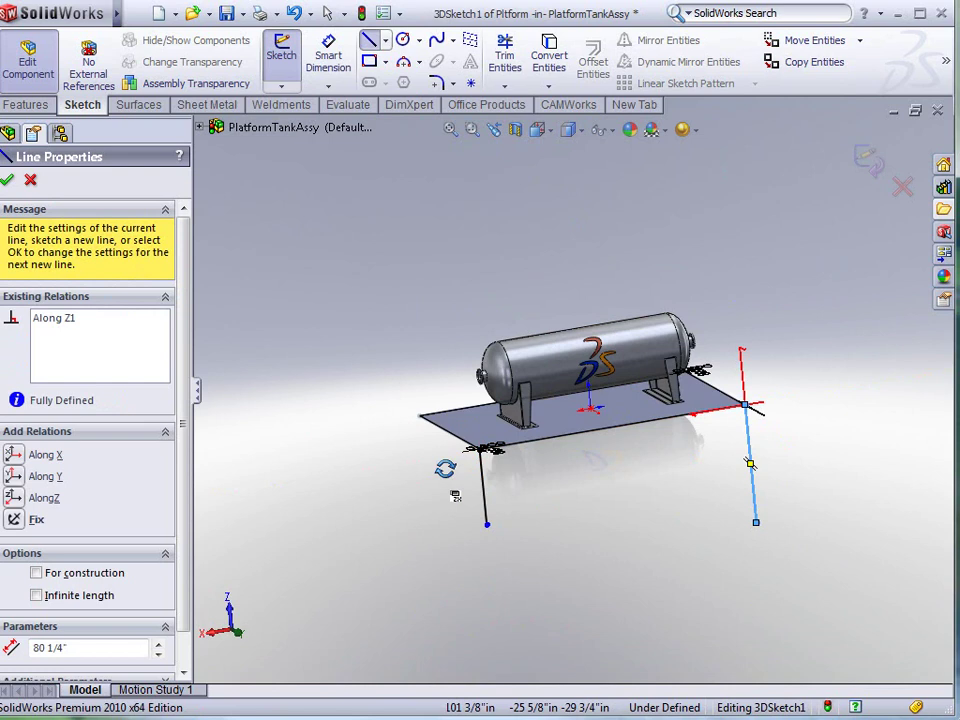
{"action": "middle_click_drag", "start_coordinate": [445, 469], "coordinate": [454, 467]}
{"action": "key", "text": "Escape"}
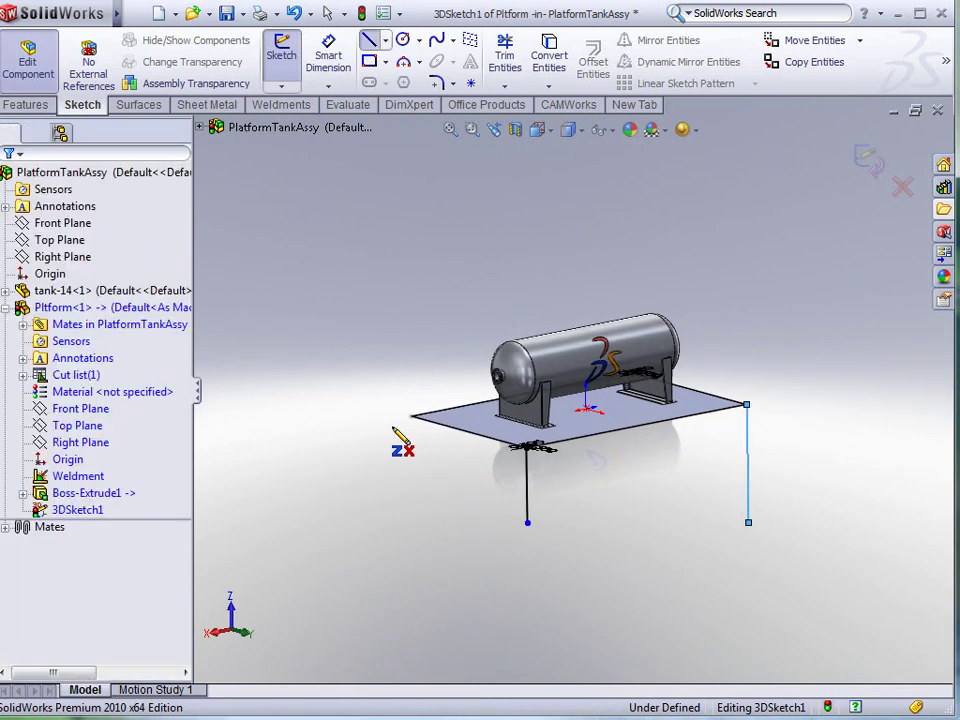
- Make both legs equal, dimension one 96 in long, and exit the 3D sketch
{"action": "left_click_drag", "start_coordinate": [804, 585], "coordinate": [450, 486]}
{"action": "left_click", "coordinate": [632, 415]}
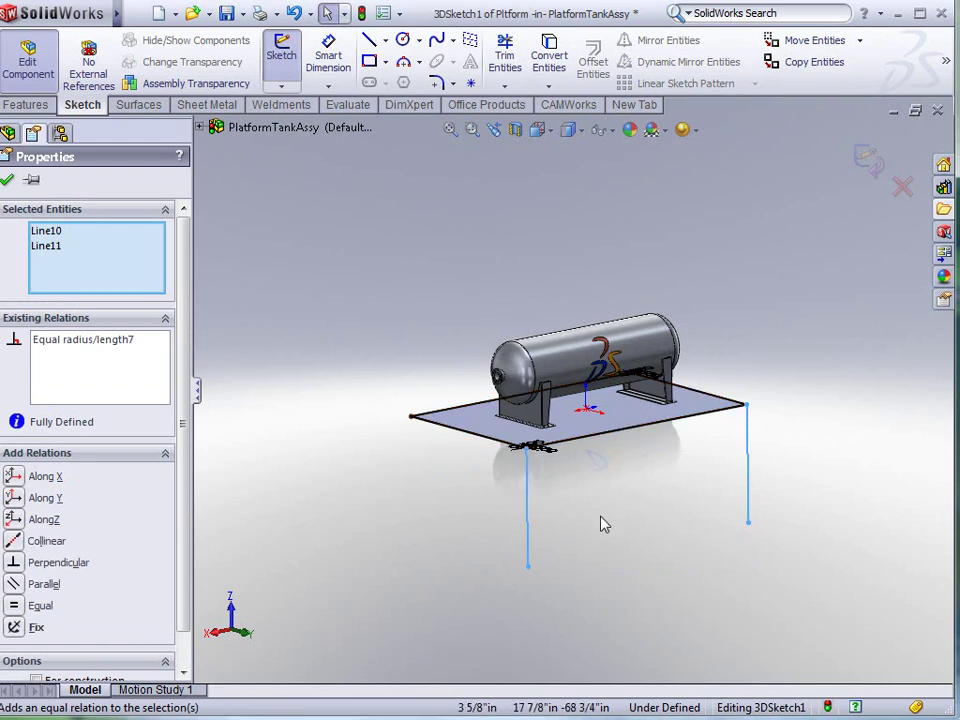
{"action": "middle_click_drag", "start_coordinate": [604, 521], "coordinate": [510, 530]}
{"action": "key", "text": "d"}
{"action": "left_click", "coordinate": [484, 521]}
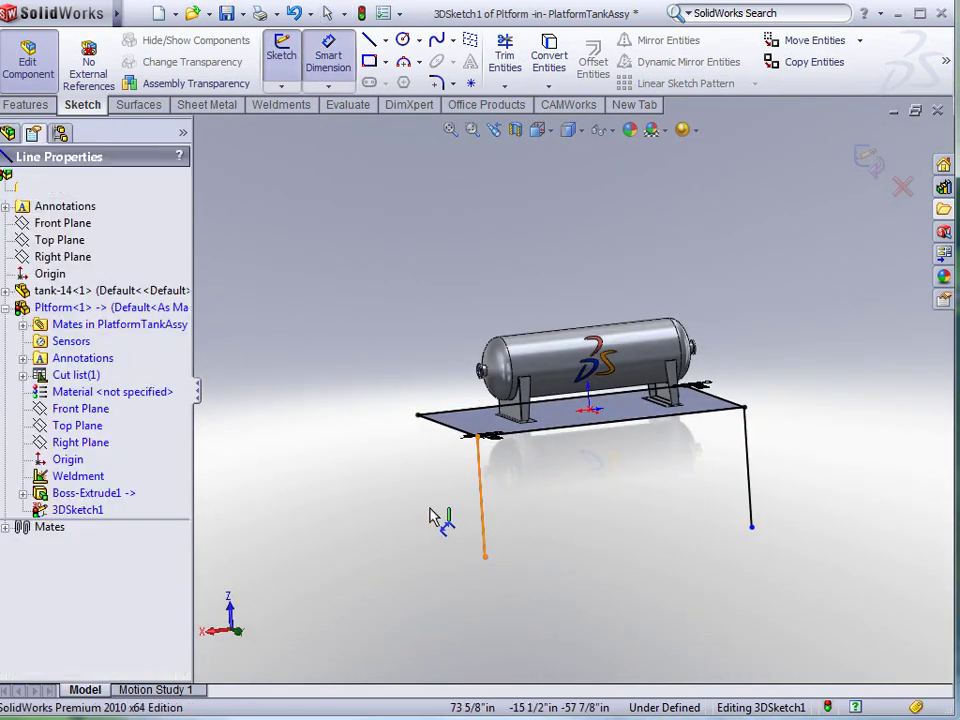
{"action": "left_click", "coordinate": [409, 484]}
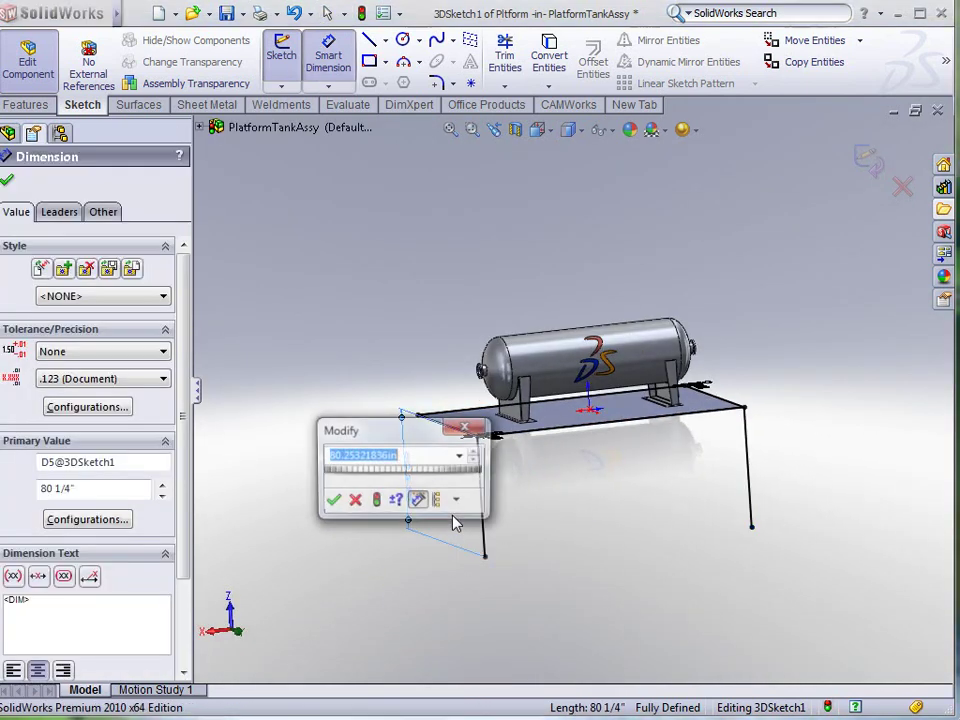
{"action": "type", "text": "96"}
{"action": "key", "text": "Return"}
{"action": "middle_click_drag", "start_coordinate": [529, 536], "coordinate": [575, 440]}
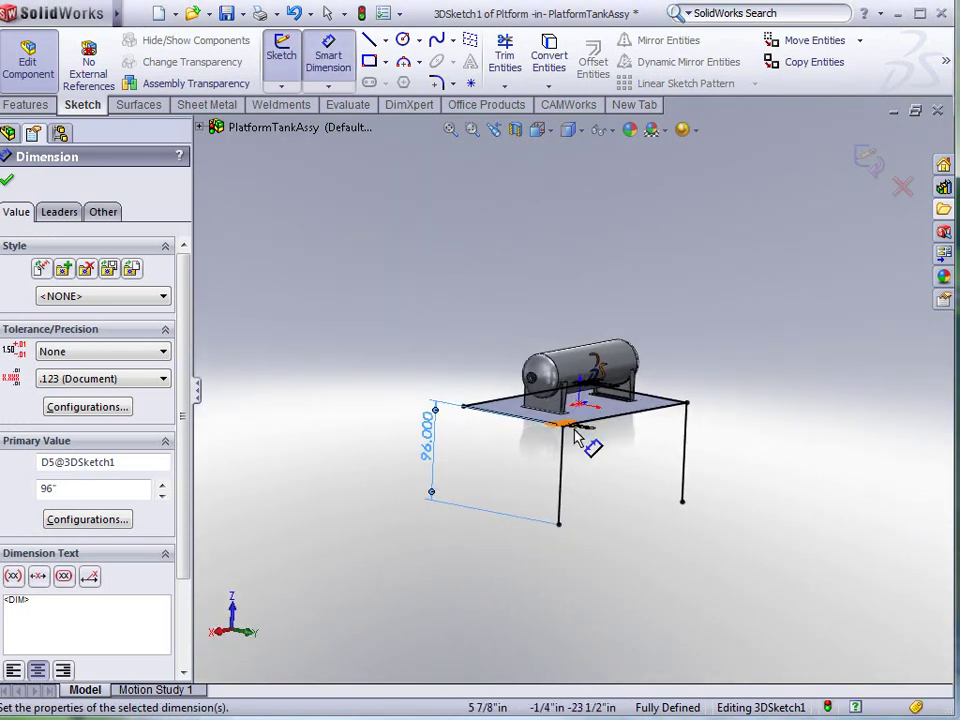
{"action": "scroll", "coordinate": [600, 432], "scroll_direction": "down", "scroll_amount": 2}
{"action": "left_click", "coordinate": [866, 156]}
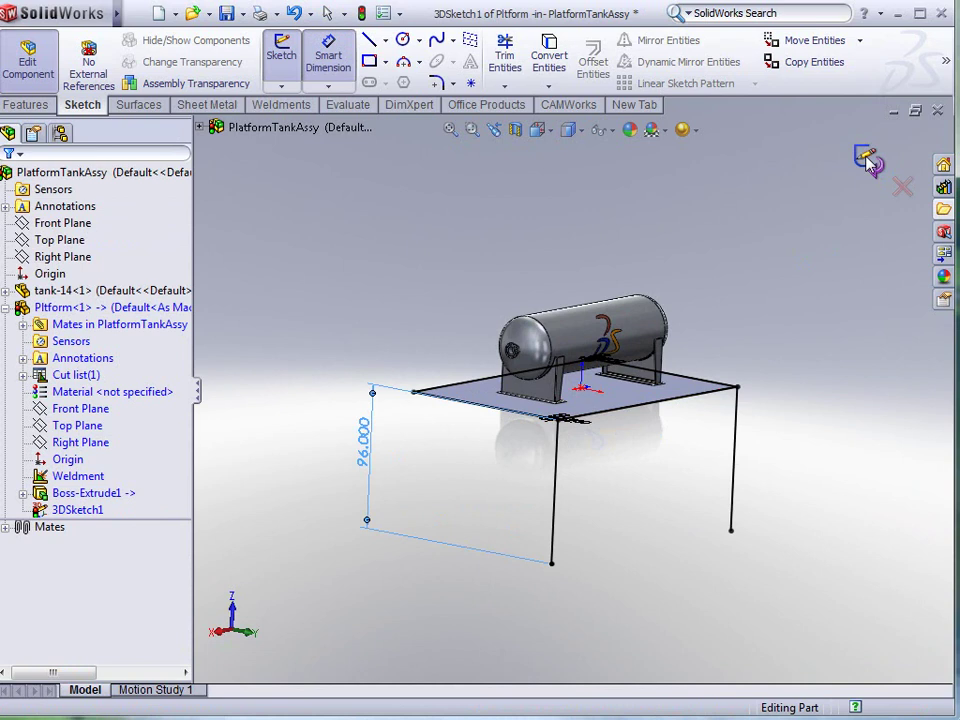
- Begin a Structural Member using ansi inch, c channel profile, size C4x5.4
{"action": "middle_click_drag", "start_coordinate": [673, 407], "coordinate": [615, 425]}
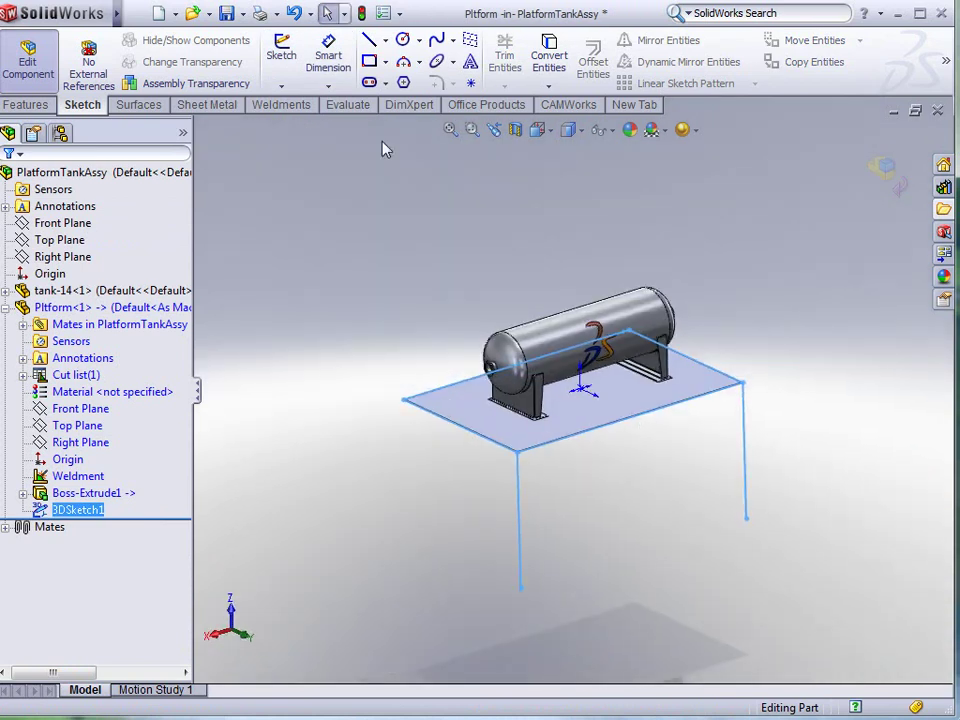
{"action": "left_click", "coordinate": [282, 104]}
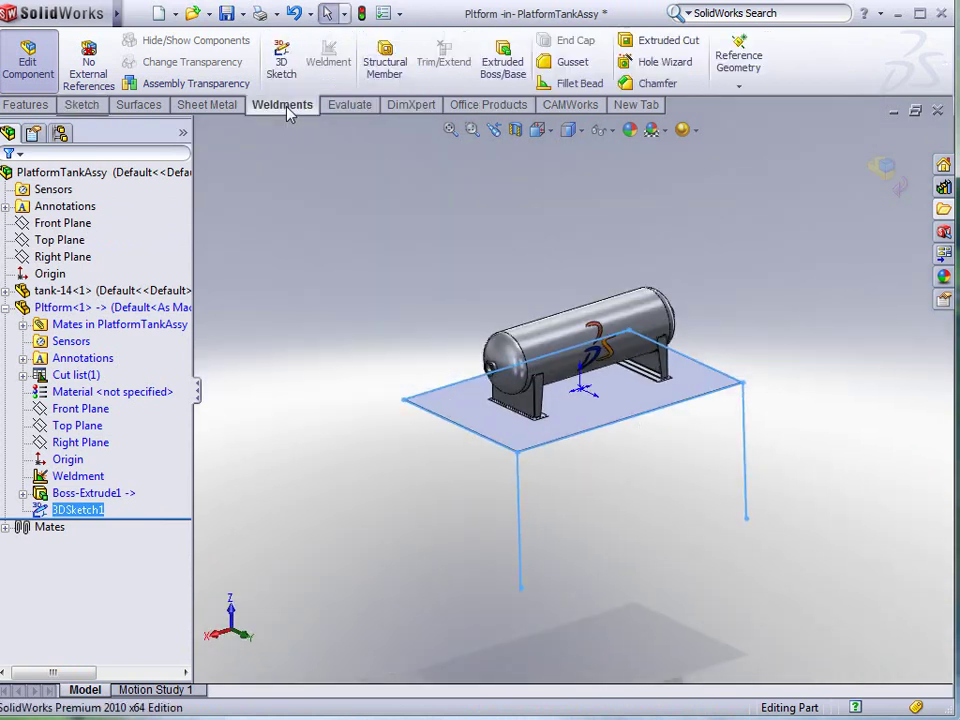
{"action": "left_click", "coordinate": [384, 63]}
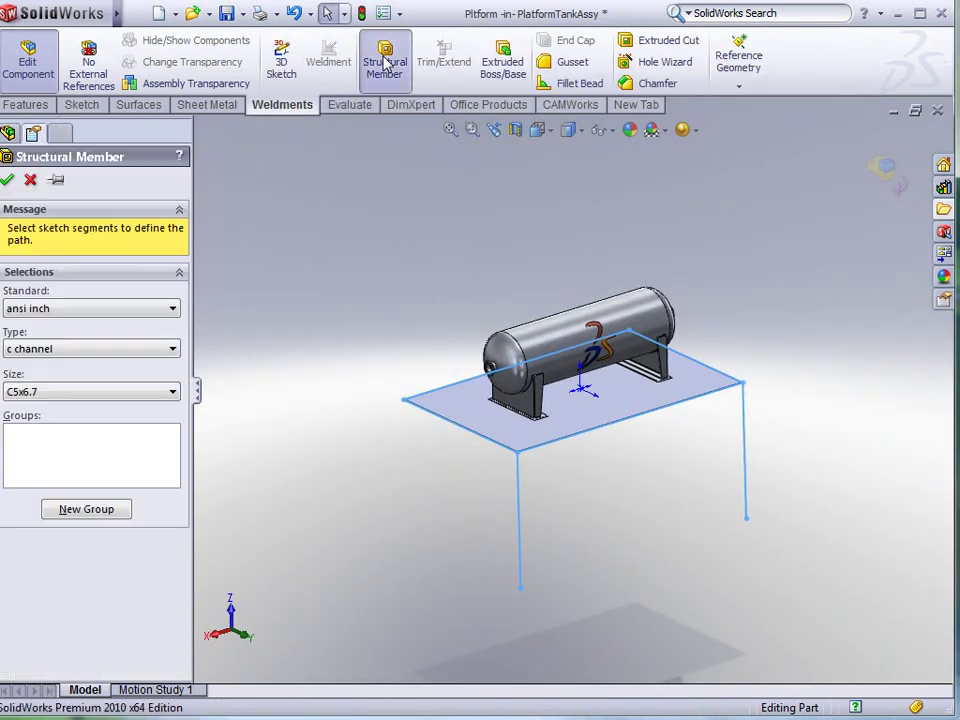
{"action": "left_click", "coordinate": [174, 310]}
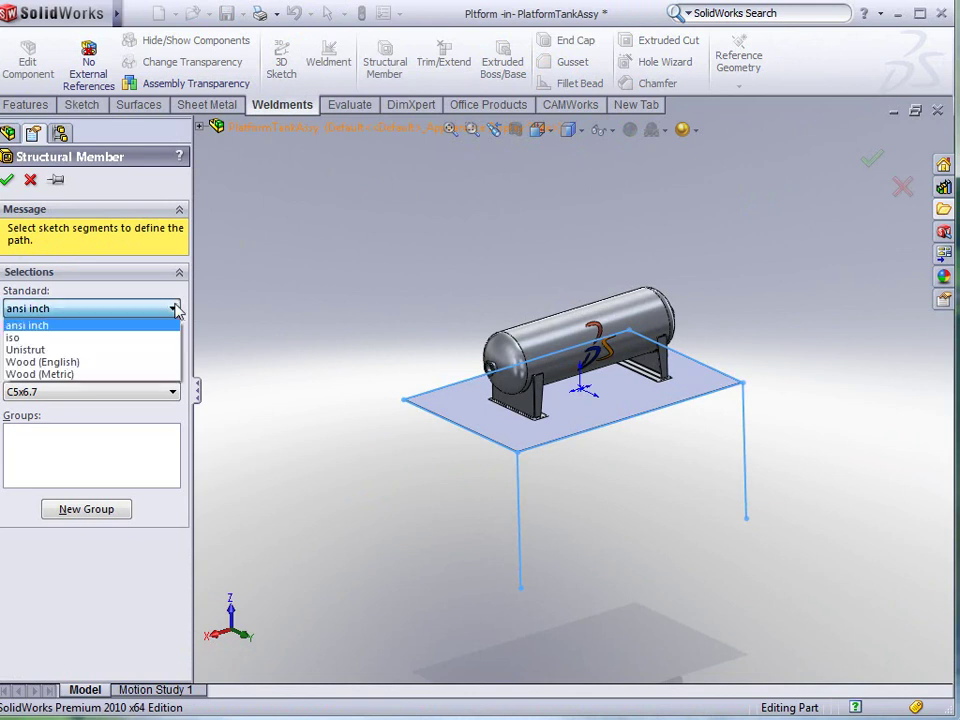
{"action": "left_click", "coordinate": [46, 327]}
{"action": "left_click", "coordinate": [81, 348]}
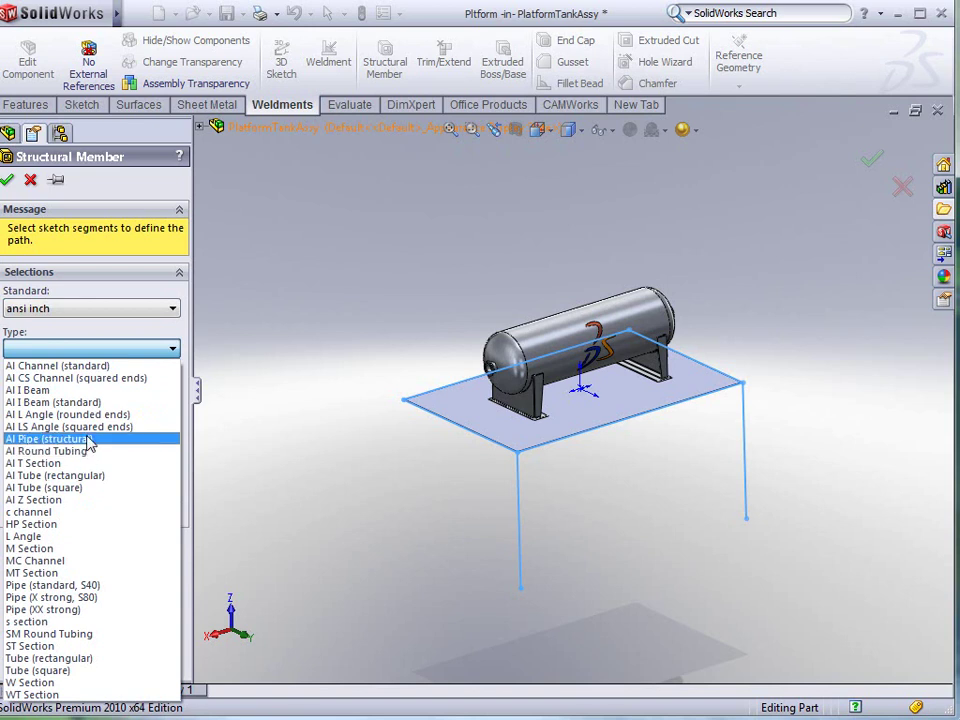
{"action": "left_click", "coordinate": [30, 512]}
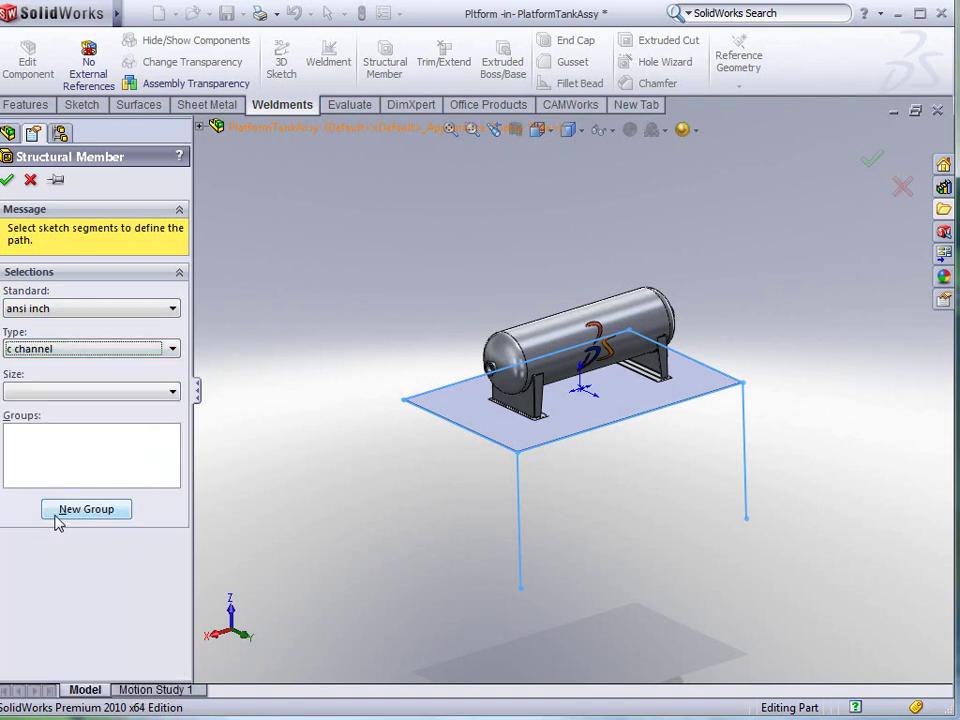
{"action": "left_click", "coordinate": [172, 392]}
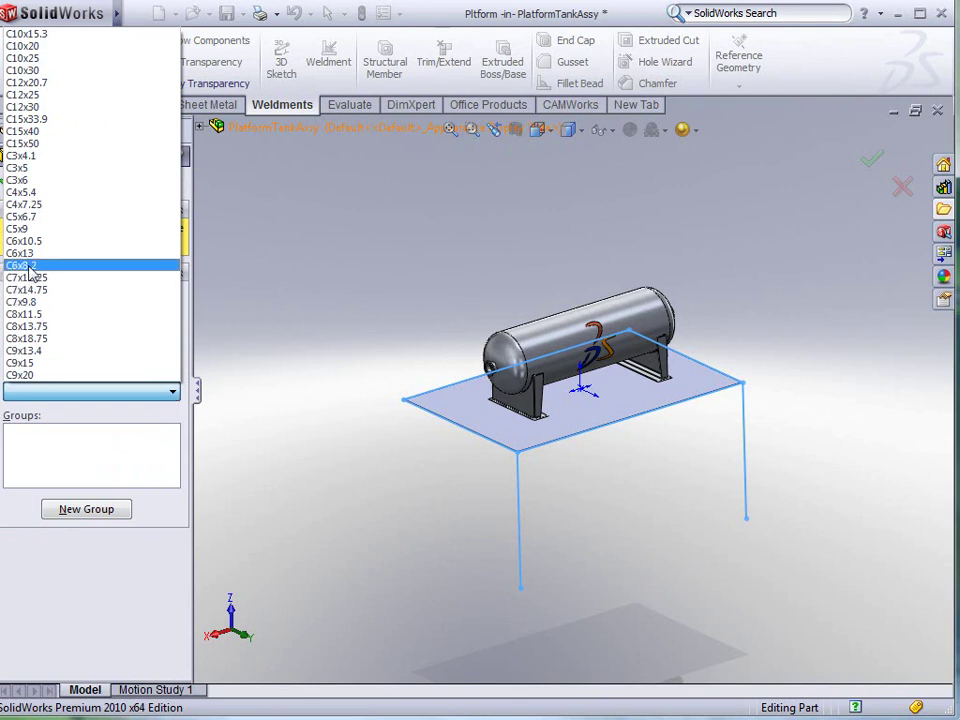
{"action": "left_click", "coordinate": [26, 193]}
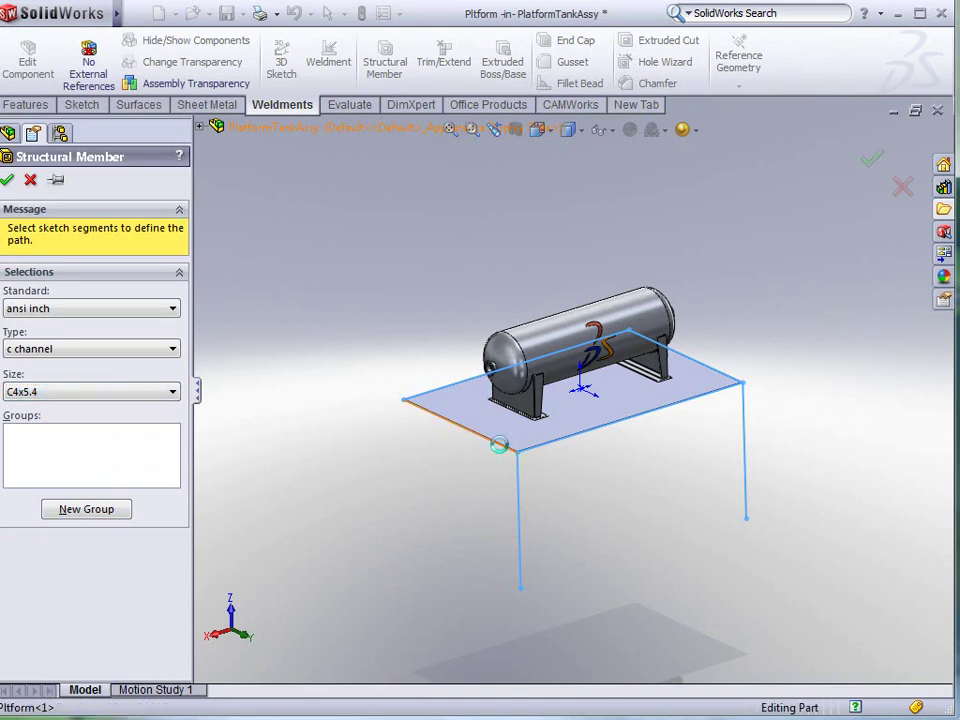
- Pick the front-left plate edge as the path and rotate the C4x5.4 channel profile 180°
{"action": "left_click", "coordinate": [507, 449]}
{"action": "scroll", "coordinate": [515, 449], "scroll_direction": "down", "scroll_amount": 5}
{"action": "scroll", "coordinate": [536, 440], "scroll_direction": "down", "scroll_amount": 4}
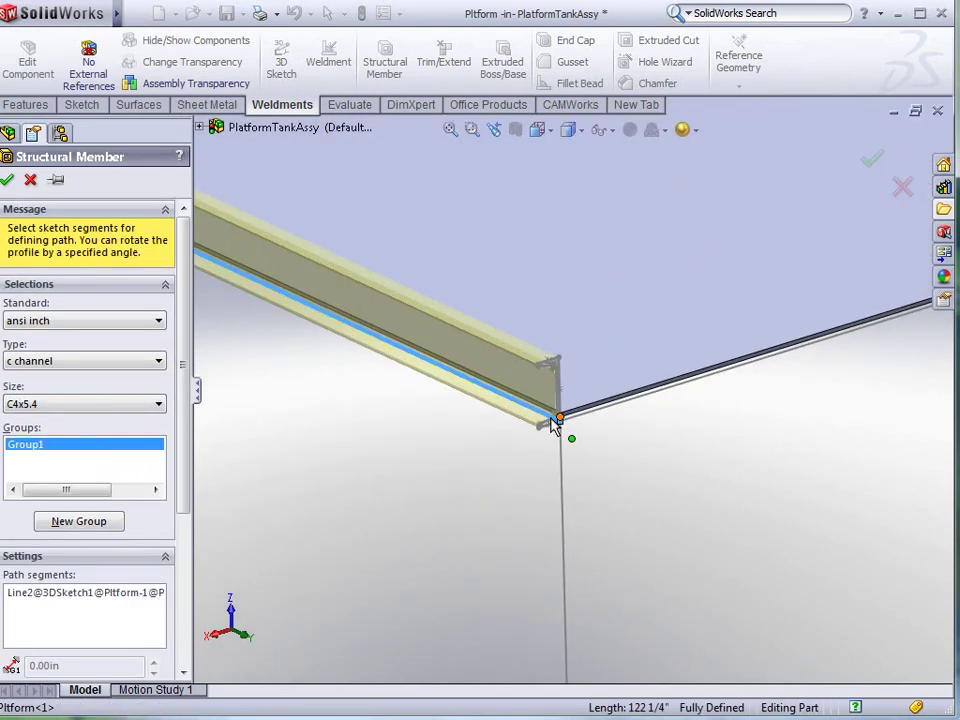
{"action": "left_click_drag", "start_coordinate": [186, 495], "coordinate": [188, 648]}
{"action": "left_click_drag", "start_coordinate": [74, 629], "coordinate": [46, 630]}
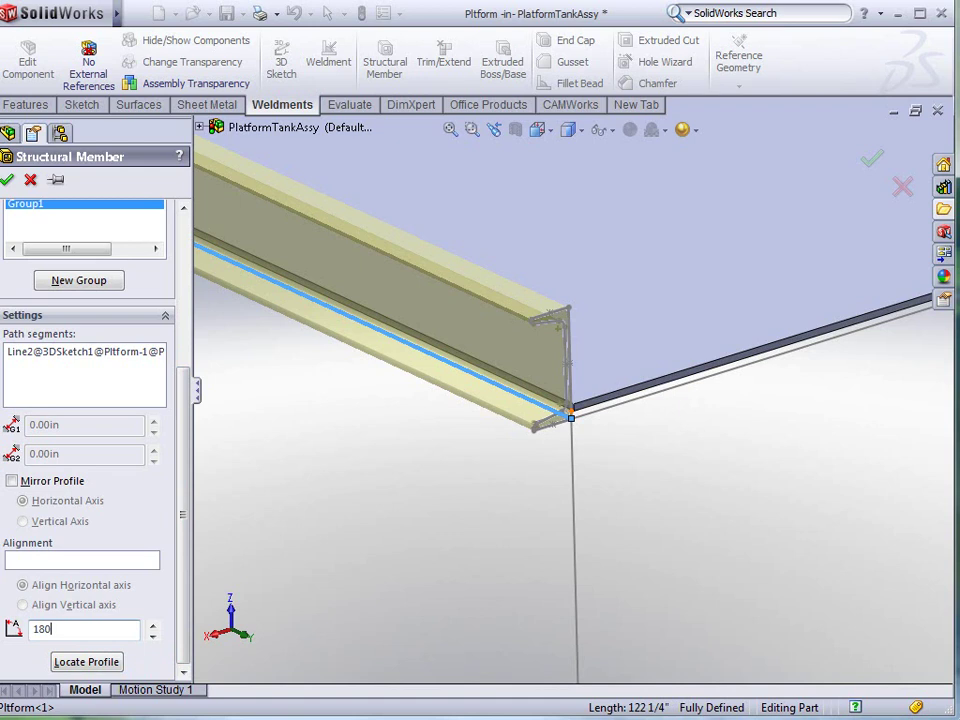
{"action": "type", "text": "180"}
{"action": "key", "text": "Return"}
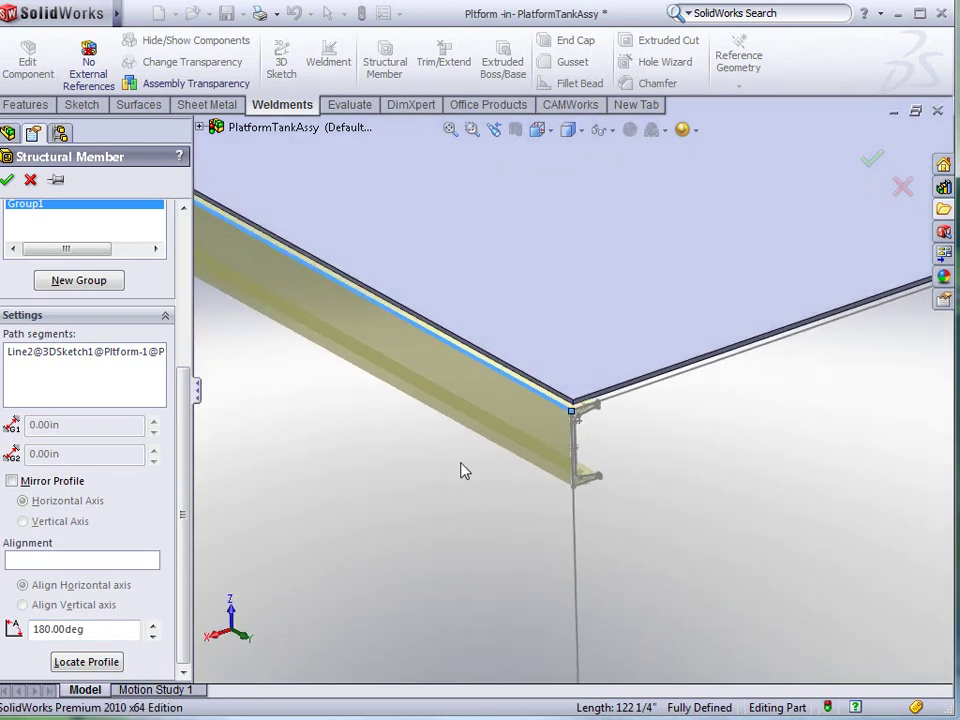
- Add the adjoining front-right plate edge and accept the corner treatment at that corner
{"action": "left_click", "coordinate": [72, 380]}
{"action": "left_click", "coordinate": [648, 398]}
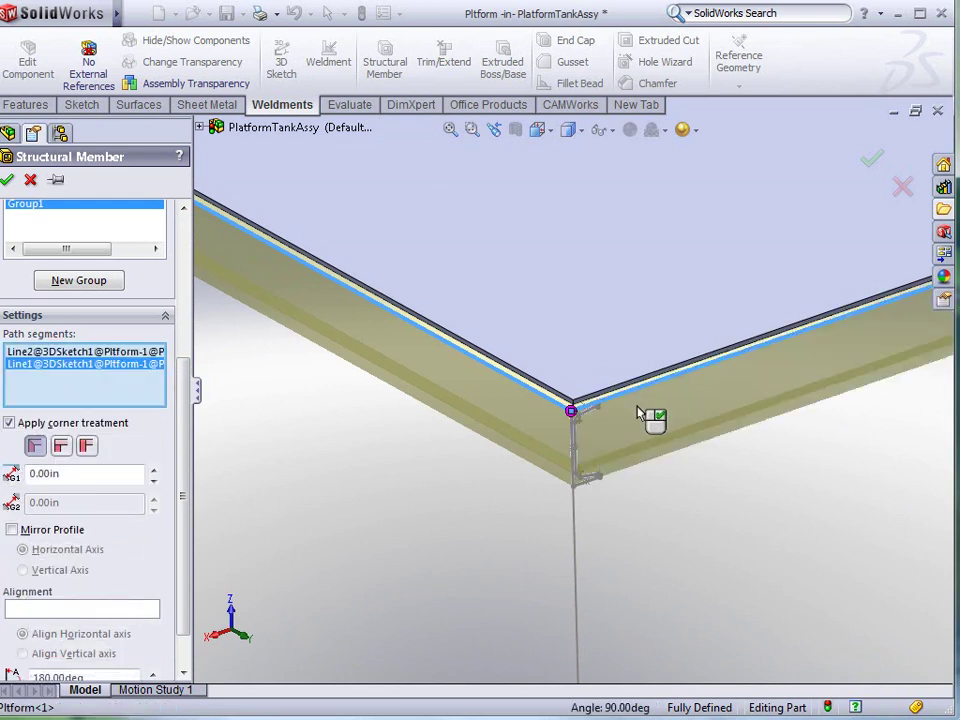
{"action": "scroll", "coordinate": [588, 436], "scroll_direction": "down", "scroll_amount": 5}
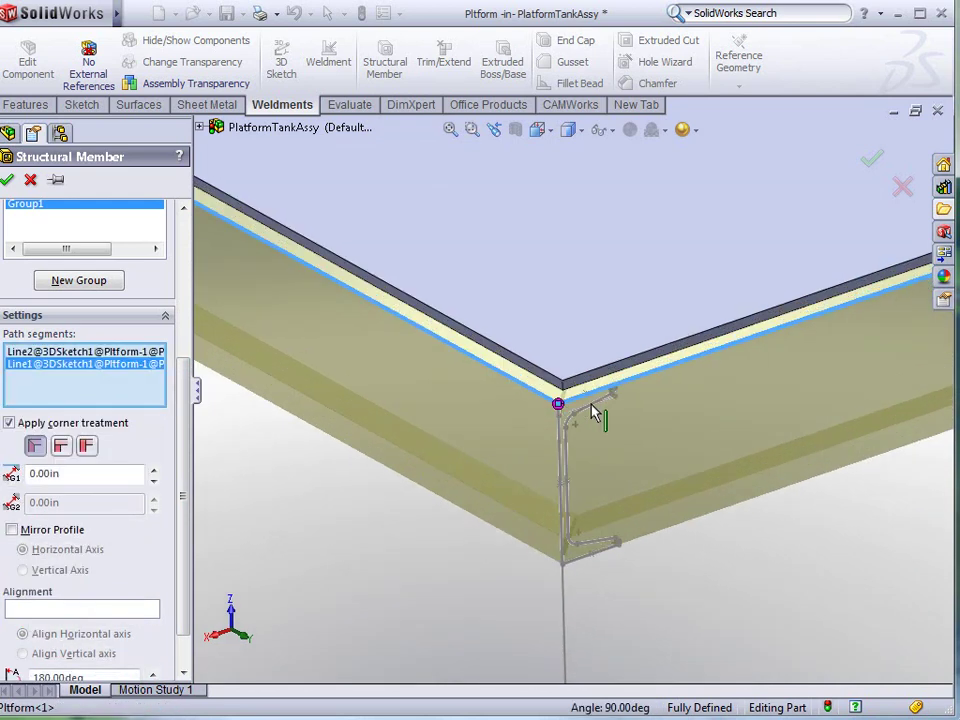
{"action": "left_click", "coordinate": [530, 403]}
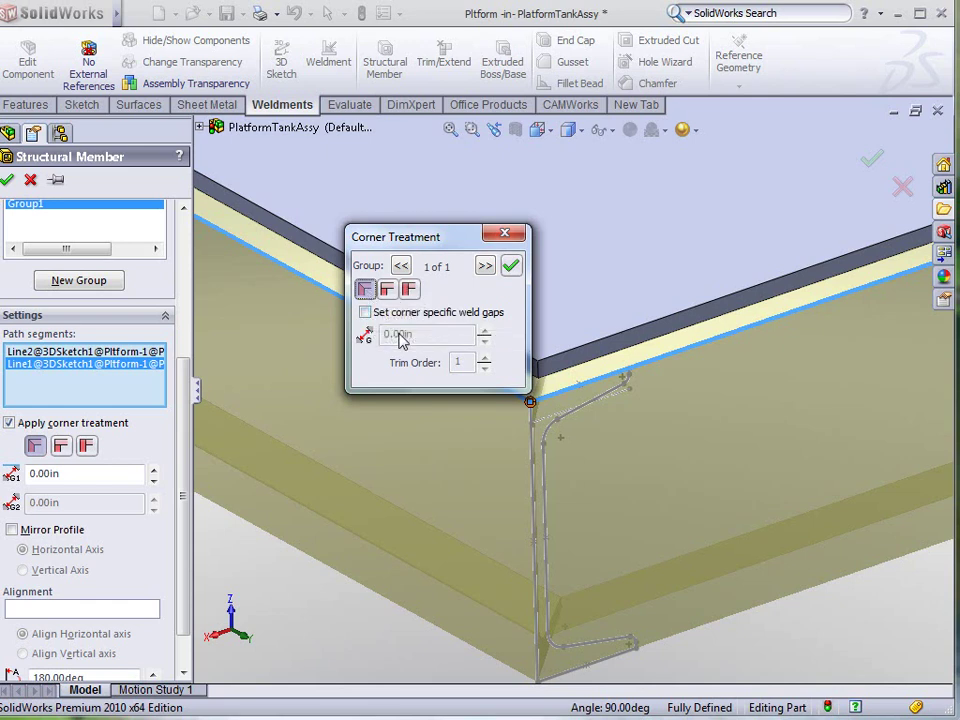
{"action": "left_click", "coordinate": [511, 266]}
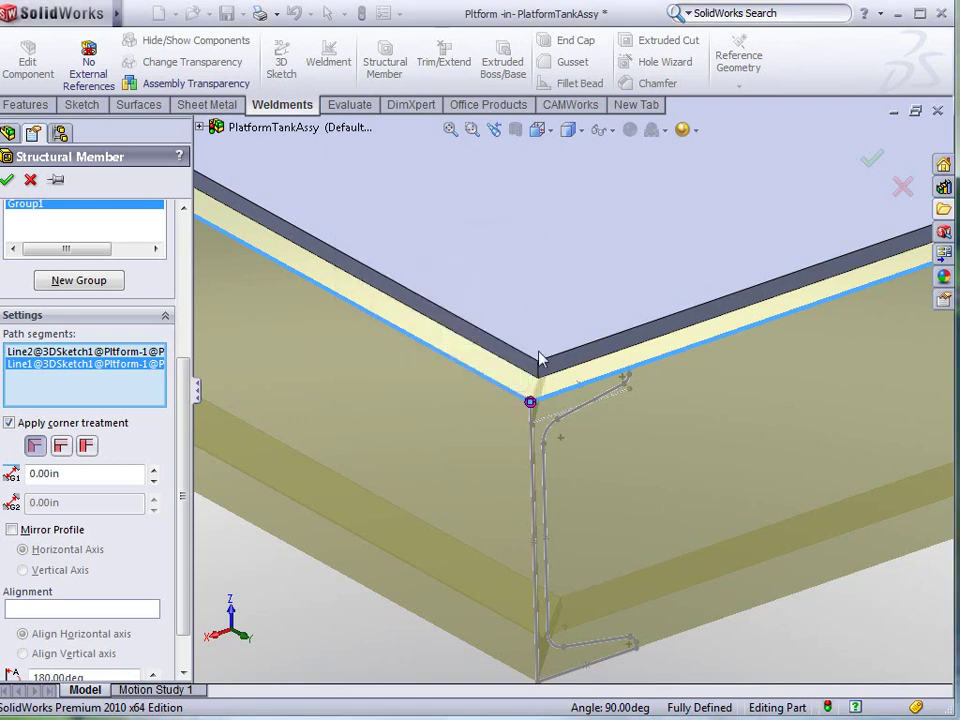
- Add the back-right and back-left plate edges and finish Structural Member1
{"action": "middle_click_drag", "start_coordinate": [530, 402], "coordinate": [695, 385]}
{"action": "scroll", "coordinate": [695, 385], "scroll_direction": "up", "scroll_amount": 5}
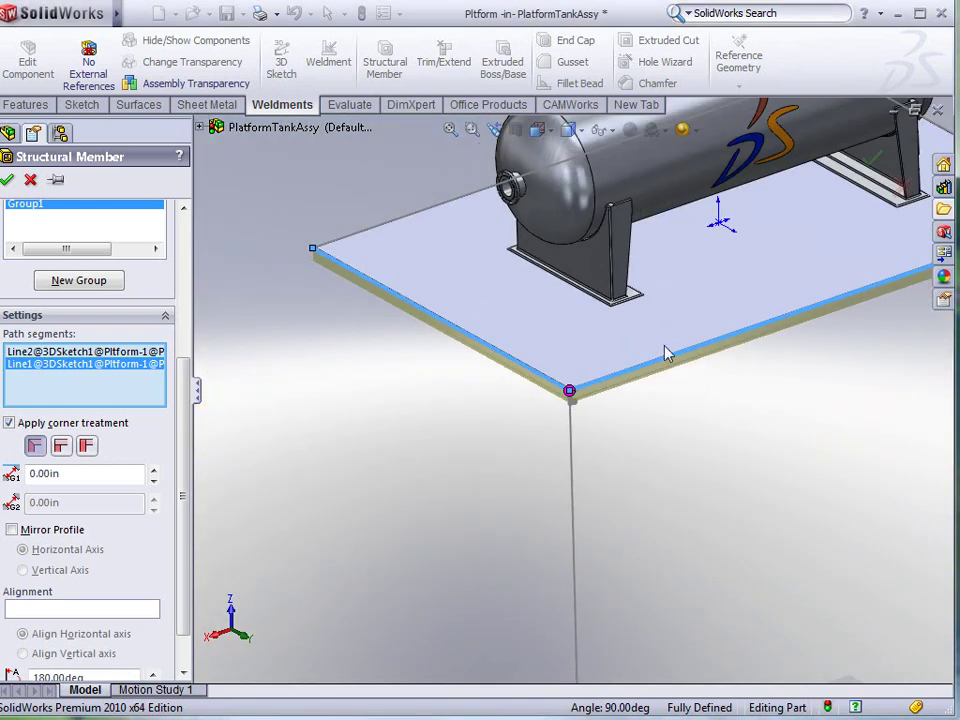
{"action": "scroll", "coordinate": [808, 275], "scroll_direction": "down", "scroll_amount": 2}
{"action": "left_click", "coordinate": [818, 270]}
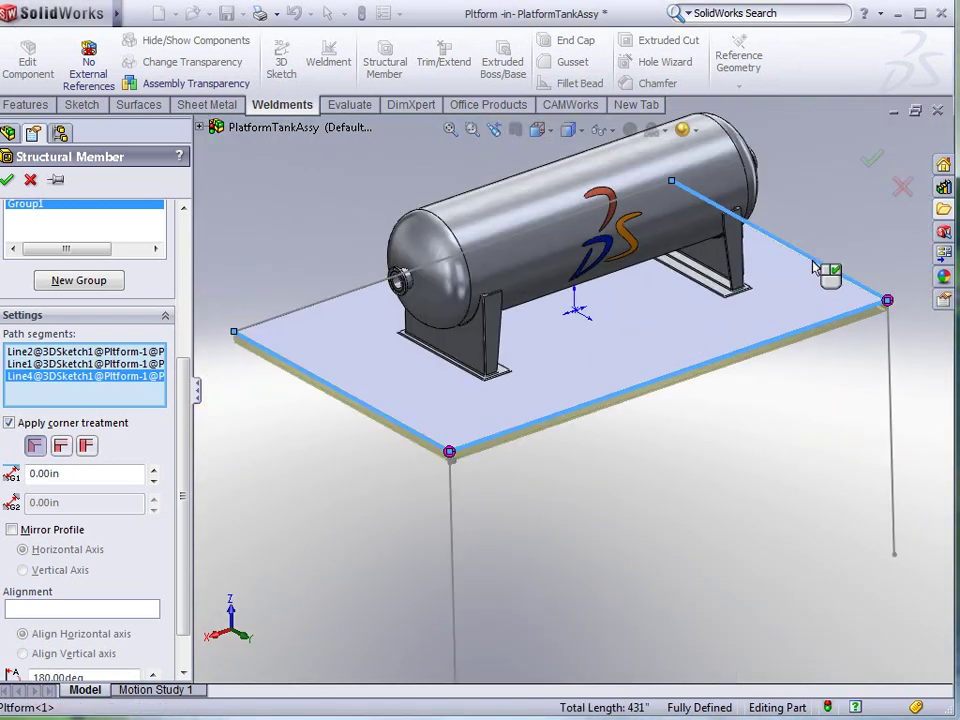
{"action": "left_click", "coordinate": [322, 307]}
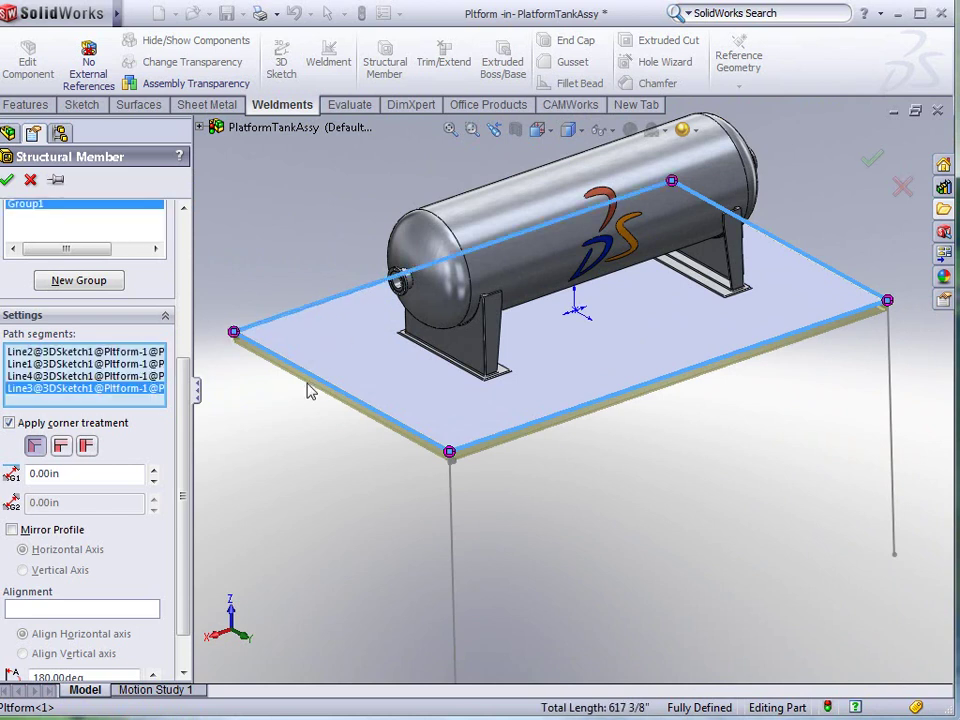
{"action": "mouse_move", "coordinate": [311, 390]}
{"action": "middle_mouse_down"}
{"action": "mouse_move", "coordinate": [350, 329]}
{"action": "mouse_move", "coordinate": [315, 374]}
{"action": "middle_mouse_up"}
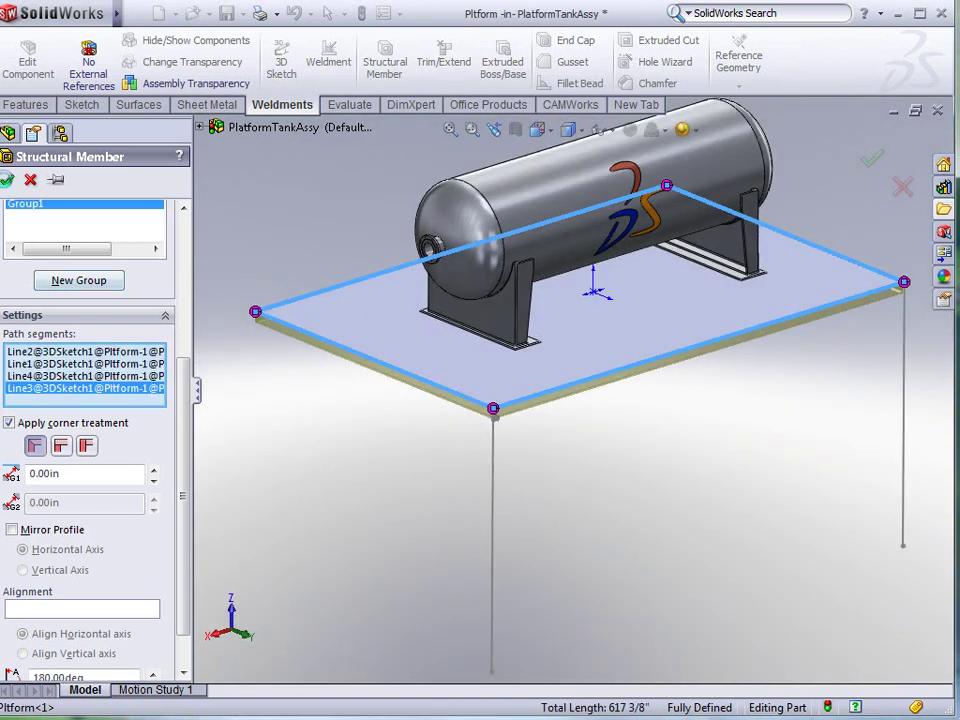
{"action": "right_click", "coordinate": [540, 392]}
{"action": "middle_click_drag", "start_coordinate": [438, 346], "coordinate": [525, 429]}
- Orbit around the framed plate's front corner, then snap back to the isometric view
{"action": "scroll", "coordinate": [294, 407], "scroll_direction": "down", "scroll_amount": 5}
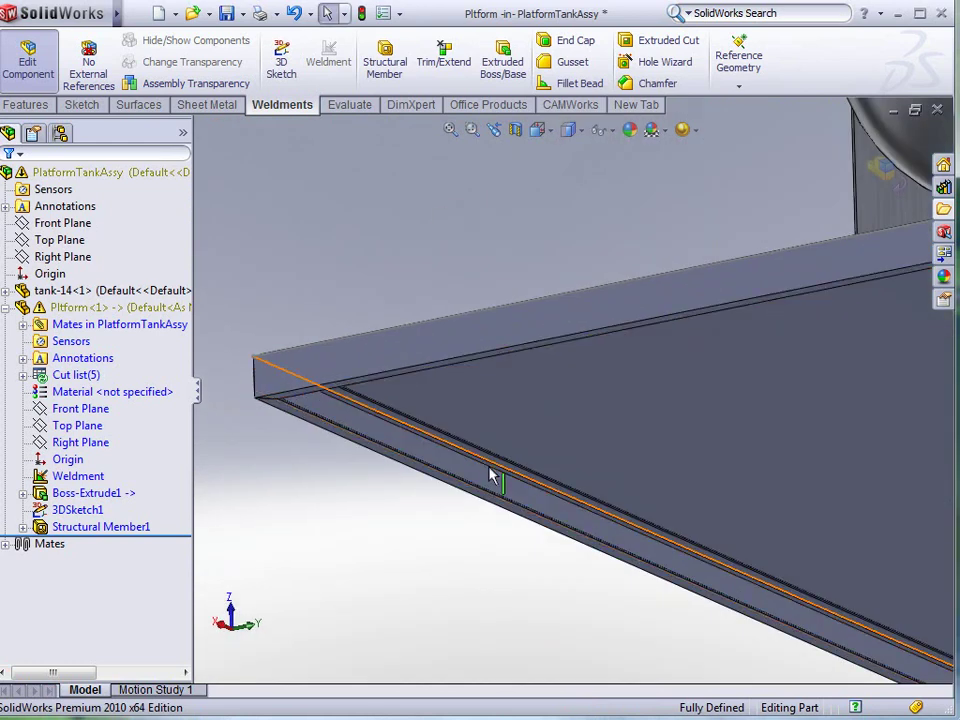
{"action": "middle_click_drag", "start_coordinate": [490, 475], "coordinate": [778, 510]}
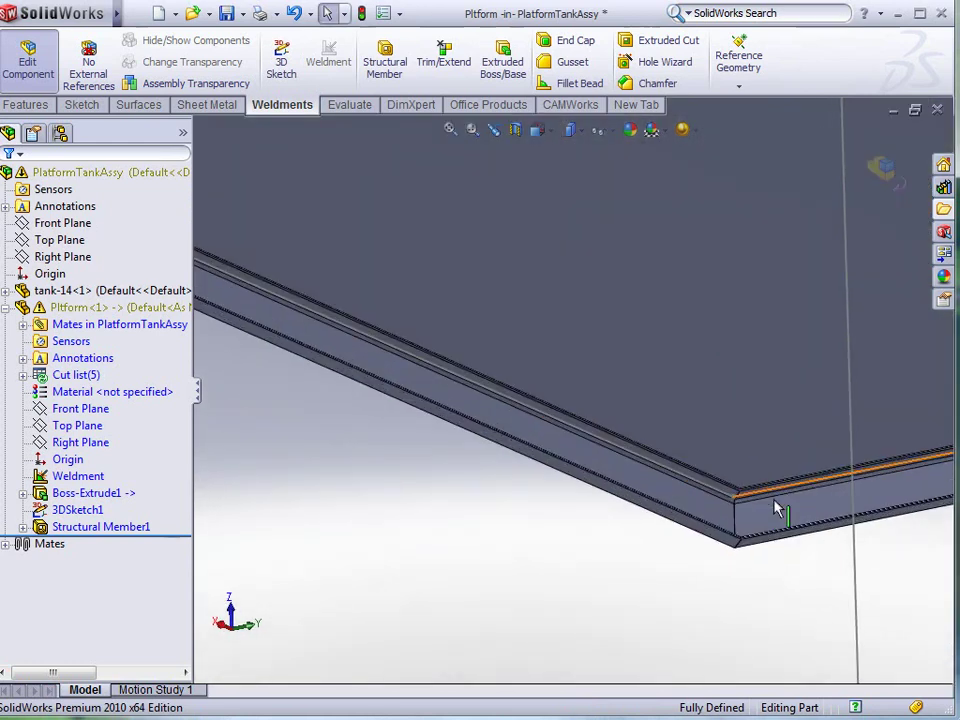
{"action": "key", "text": "ctrl+7"}
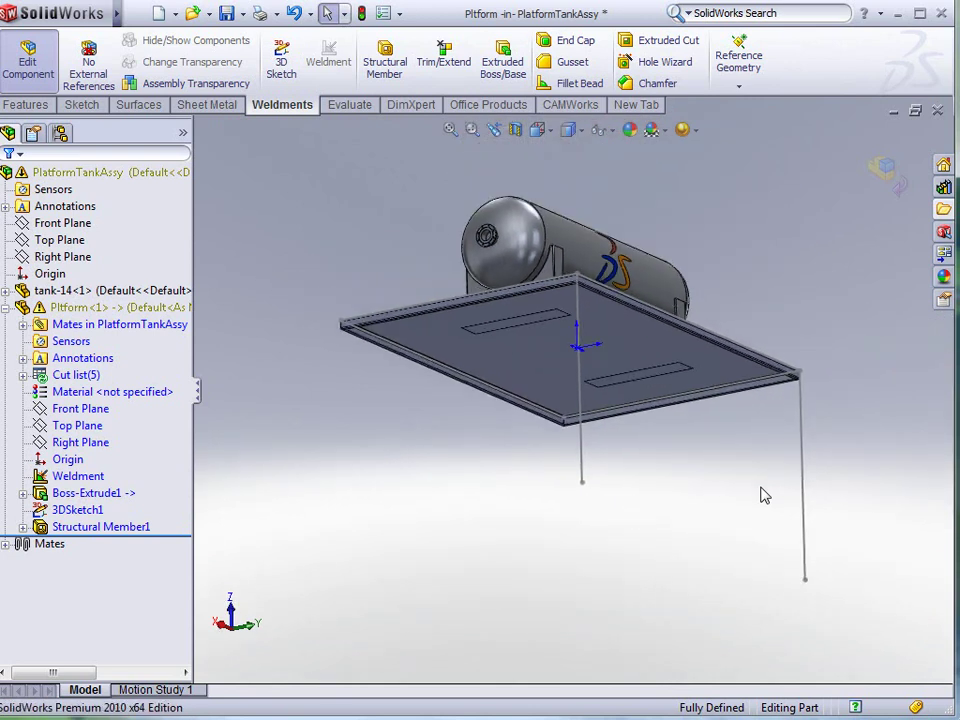
{"action": "scroll", "coordinate": [508, 398], "scroll_direction": "down", "scroll_amount": 3}
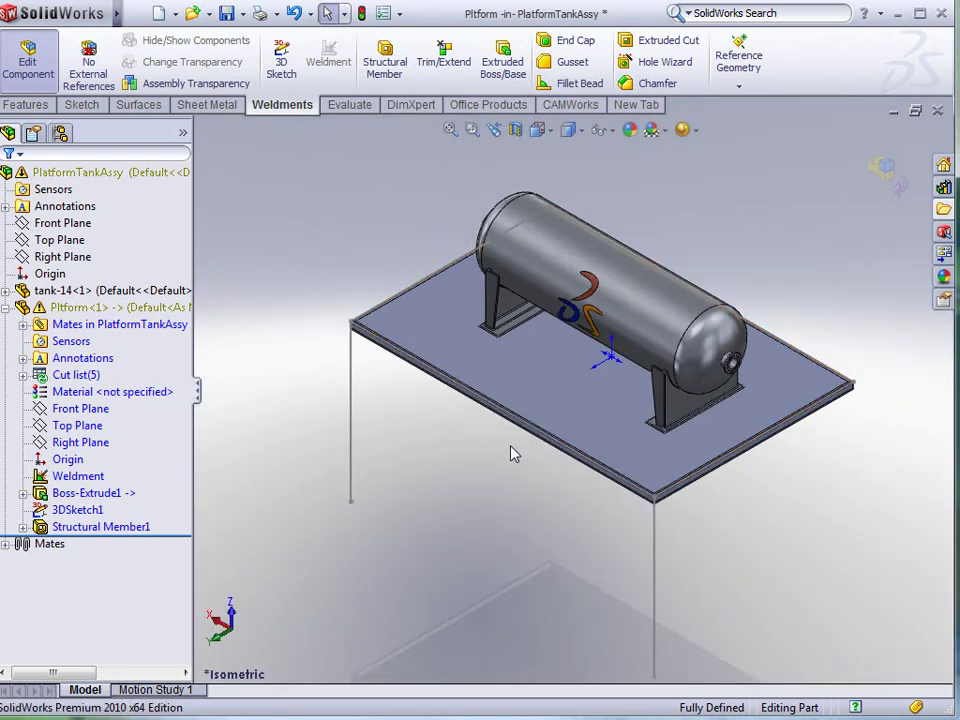
- Start a C5x6.7 structural member on the first leg line with the profile rotated 180°
{"action": "left_click", "coordinate": [384, 60]}
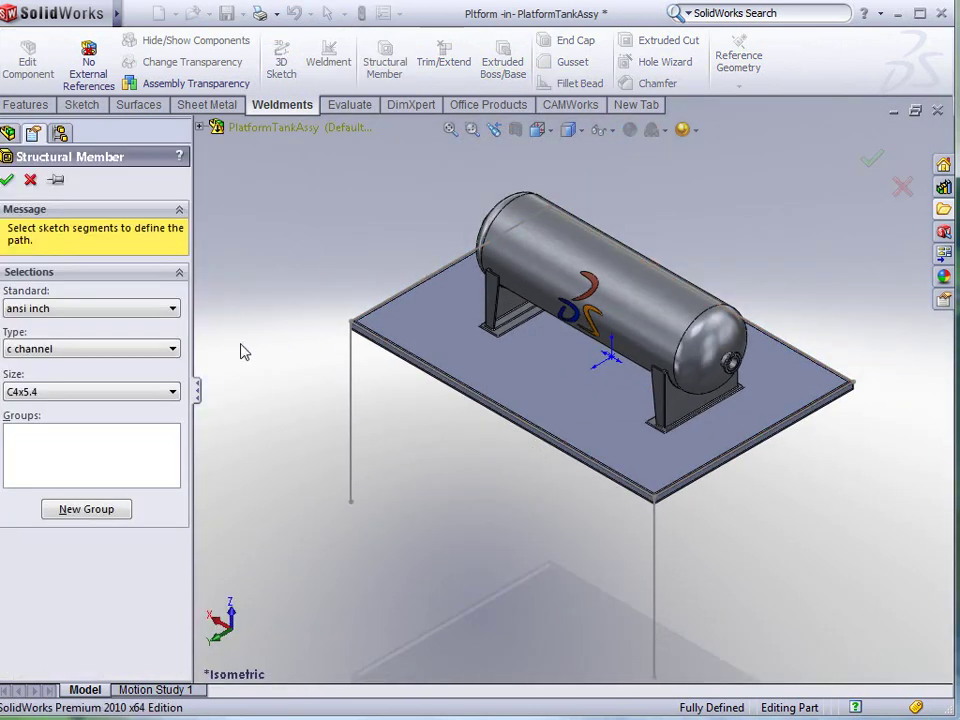
{"action": "left_click", "coordinate": [172, 391]}
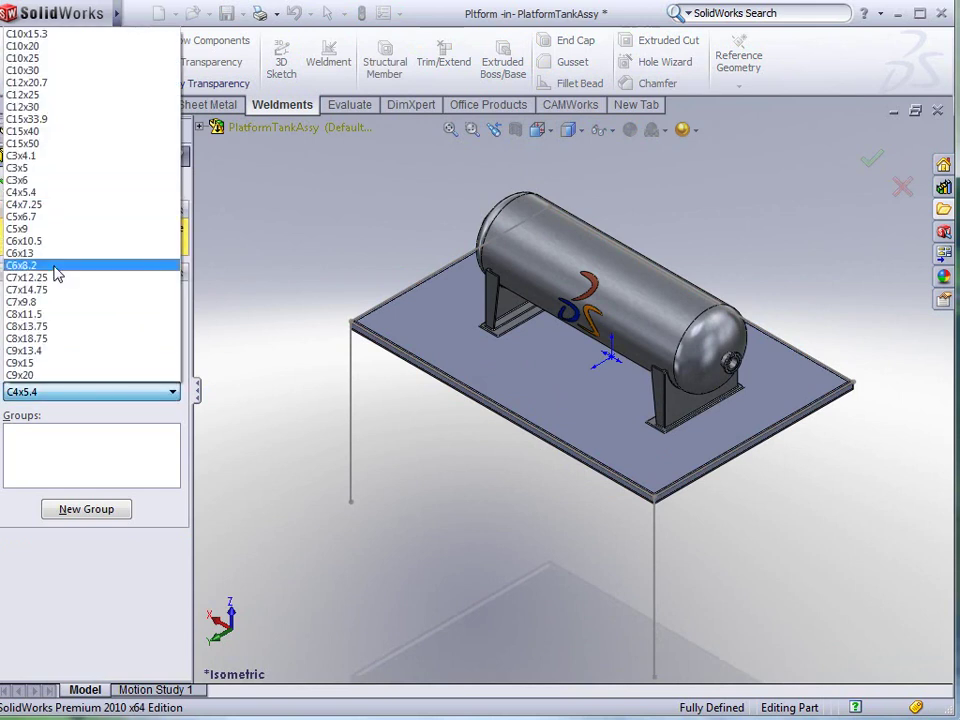
{"action": "left_click", "coordinate": [35, 217]}
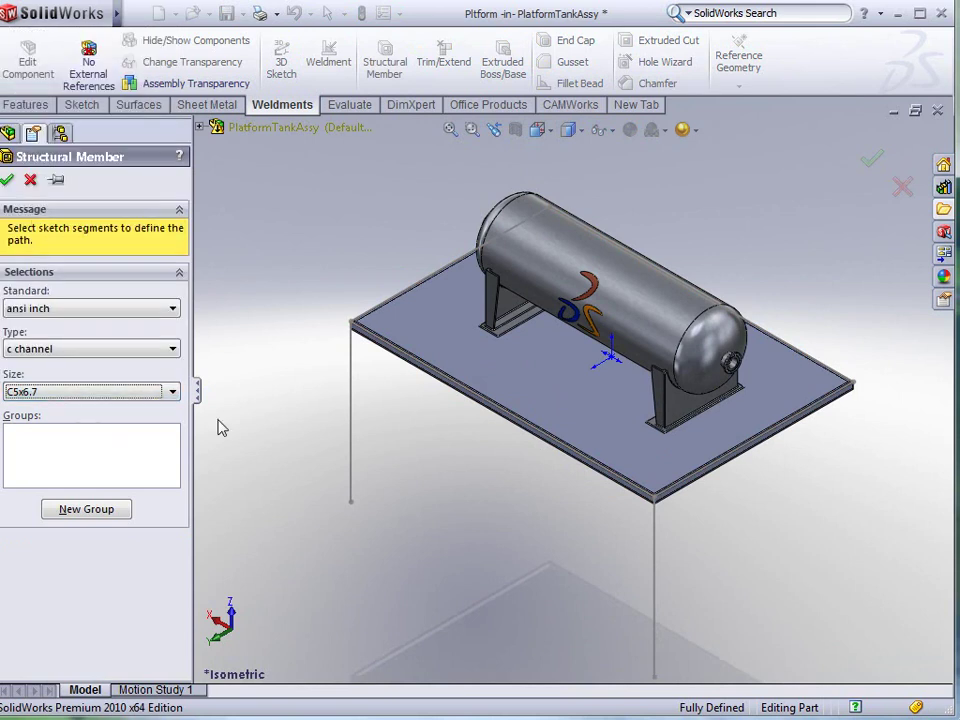
{"action": "left_click", "coordinate": [351, 389]}
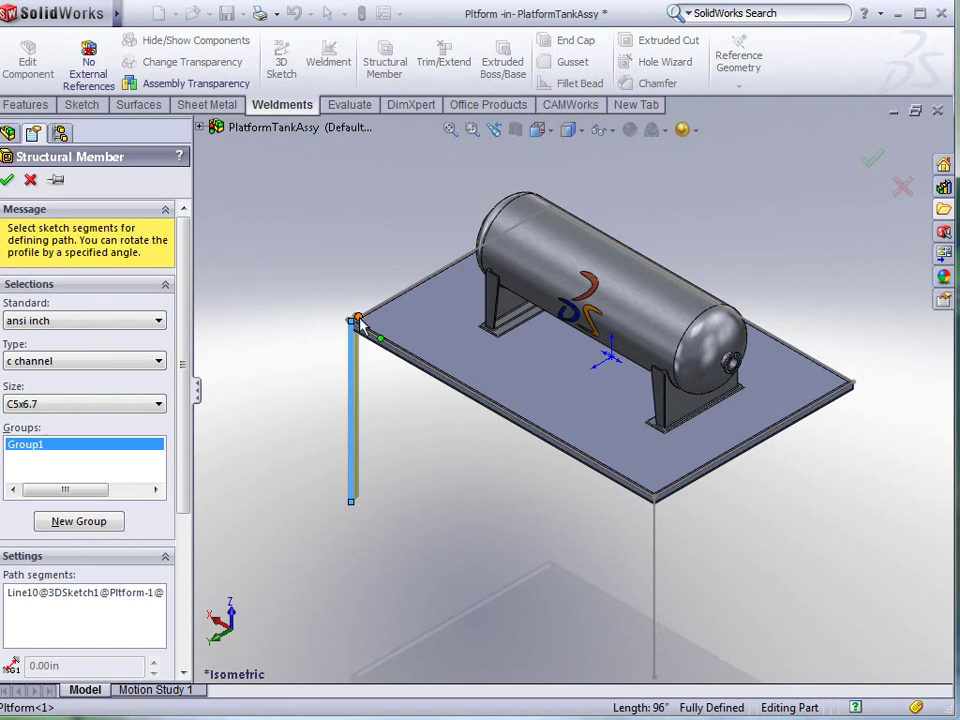
{"action": "scroll", "coordinate": [360, 322], "scroll_direction": "down", "scroll_amount": 8}
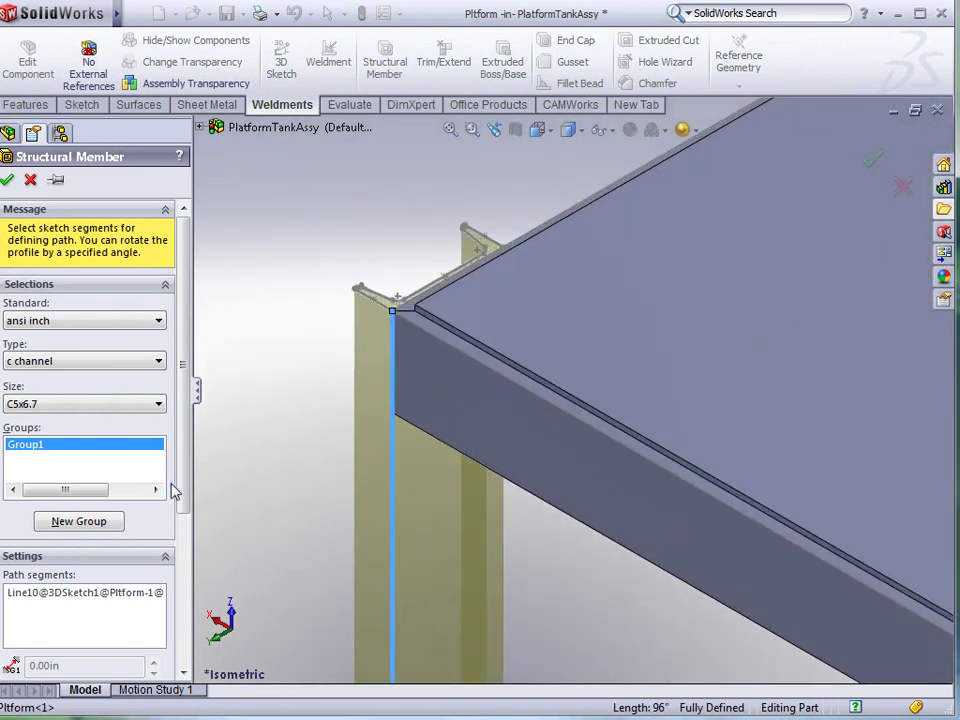
{"action": "left_click_drag", "start_coordinate": [186, 476], "coordinate": [182, 656]}
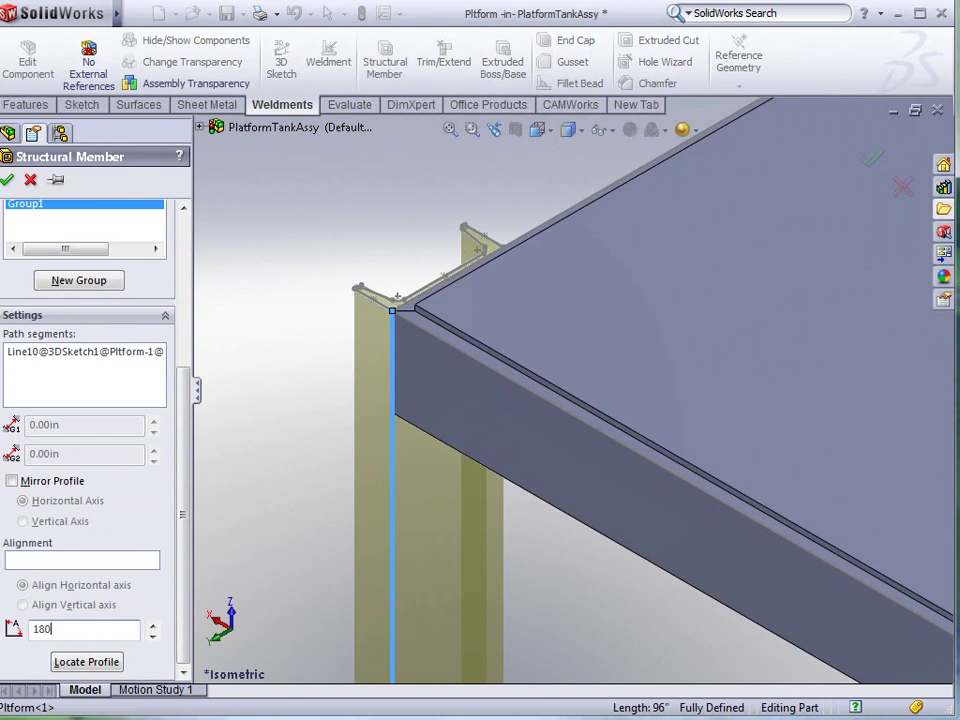
{"action": "key", "text": "Return"}
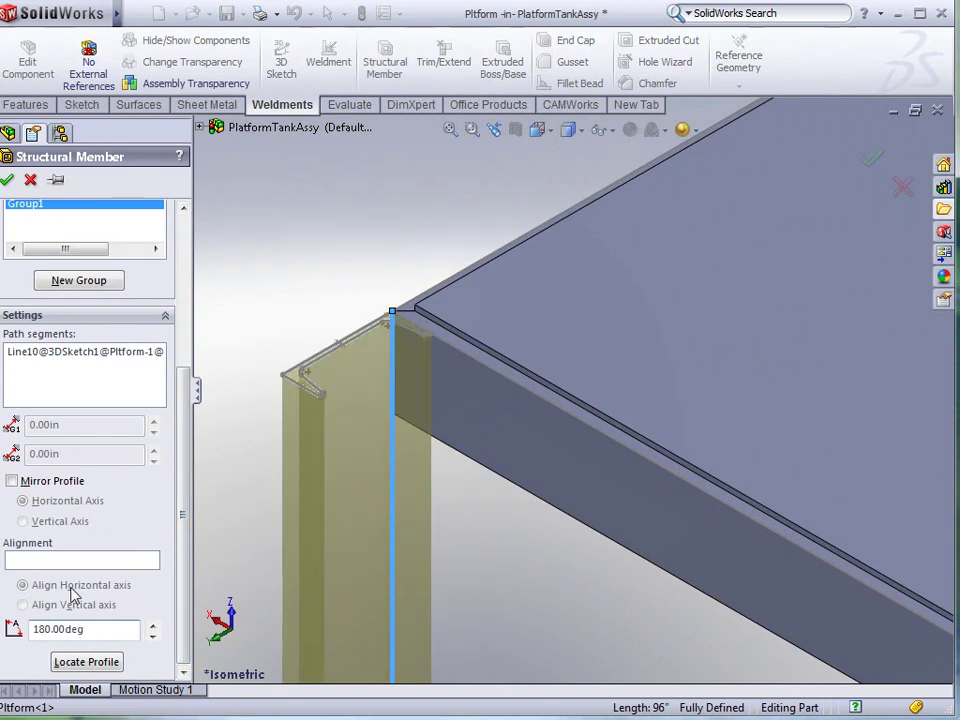
- Relocate the channel profile so it anchors at its corner point
{"action": "left_click", "coordinate": [84, 662]}
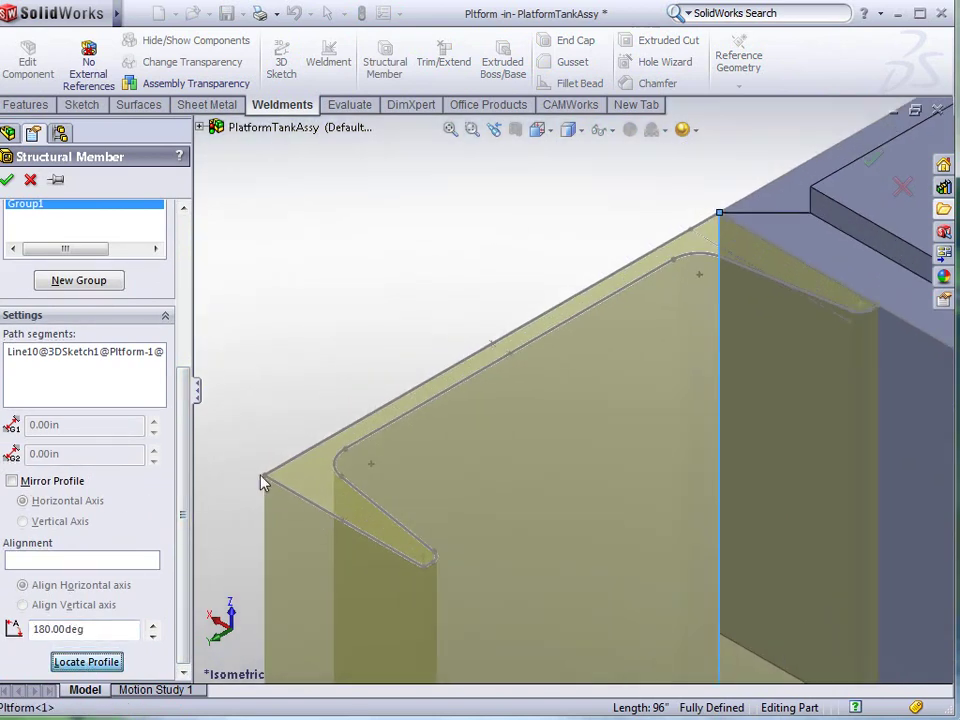
{"action": "left_click", "coordinate": [272, 480]}
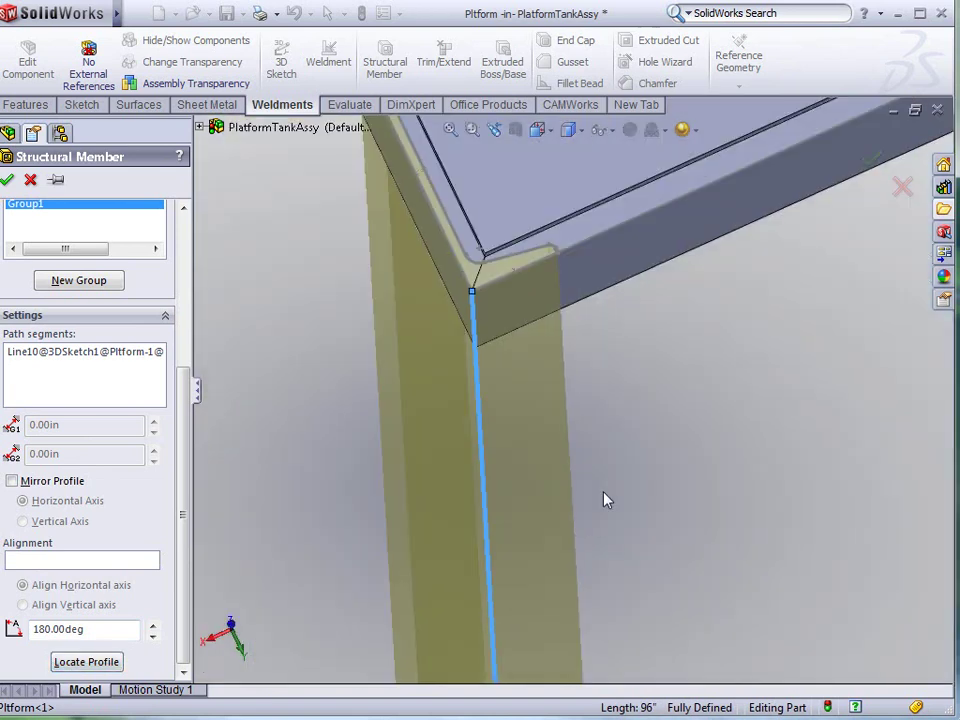
{"action": "scroll", "coordinate": [620, 420], "scroll_direction": "up", "scroll_amount": 5}
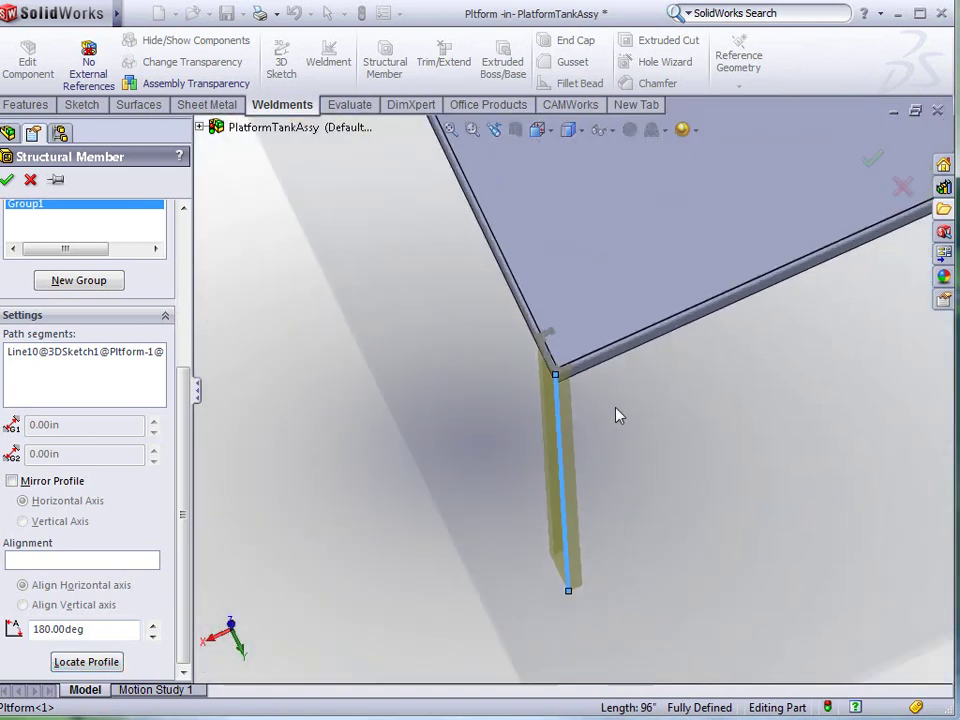
{"action": "scroll", "coordinate": [645, 390], "scroll_direction": "up", "scroll_amount": 3}
{"action": "middle_click_drag", "start_coordinate": [797, 321], "coordinate": [724, 296]}
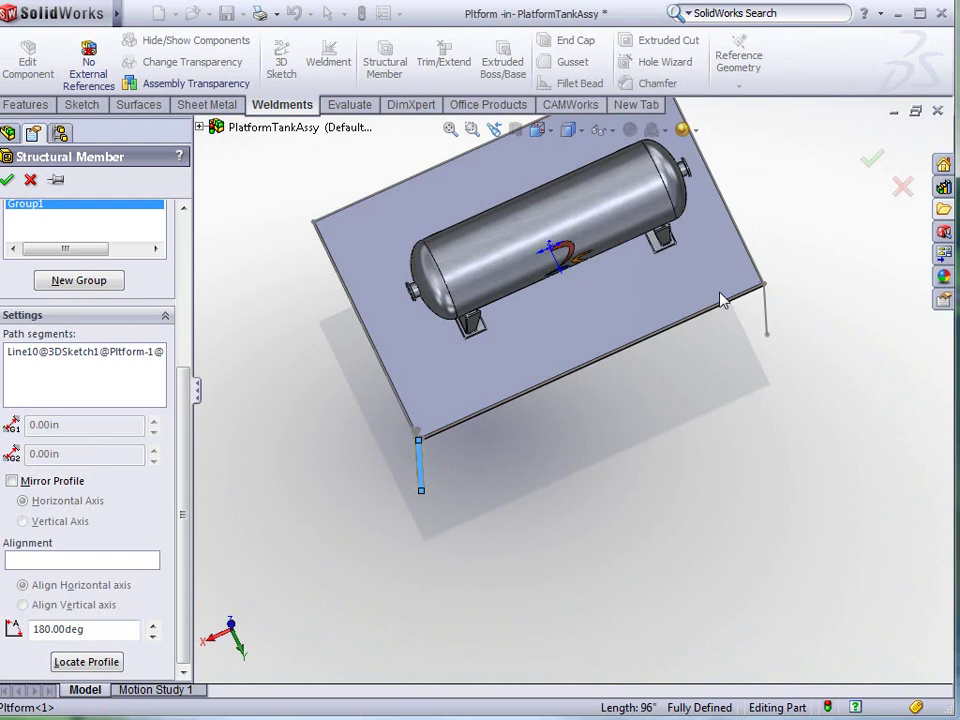
{"action": "scroll", "coordinate": [724, 296], "scroll_direction": "down", "scroll_amount": 5}
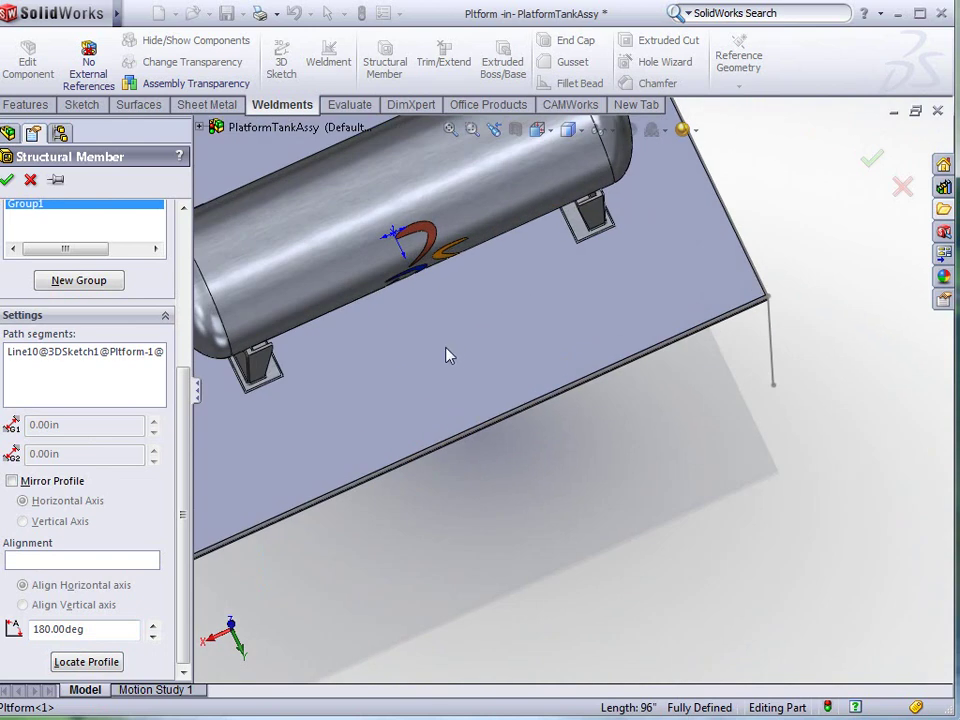
- Add a second group with the leg line at the other plate corner and create the legs
{"action": "left_click", "coordinate": [66, 281]}
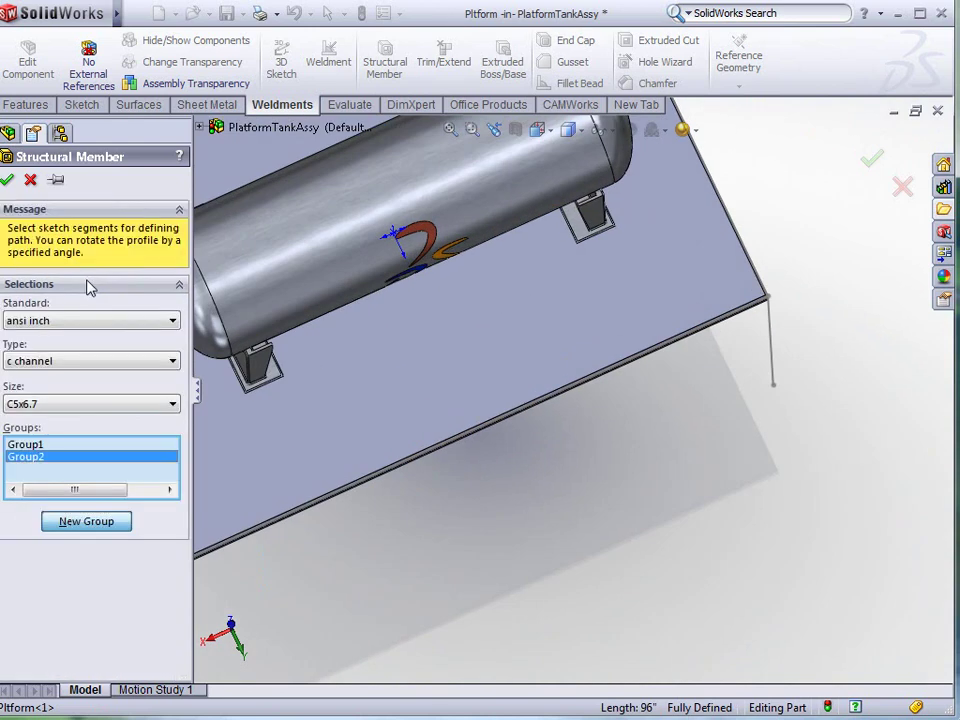
{"action": "left_click", "coordinate": [770, 335]}
{"action": "scroll", "coordinate": [767, 330], "scroll_direction": "down", "scroll_amount": 3}
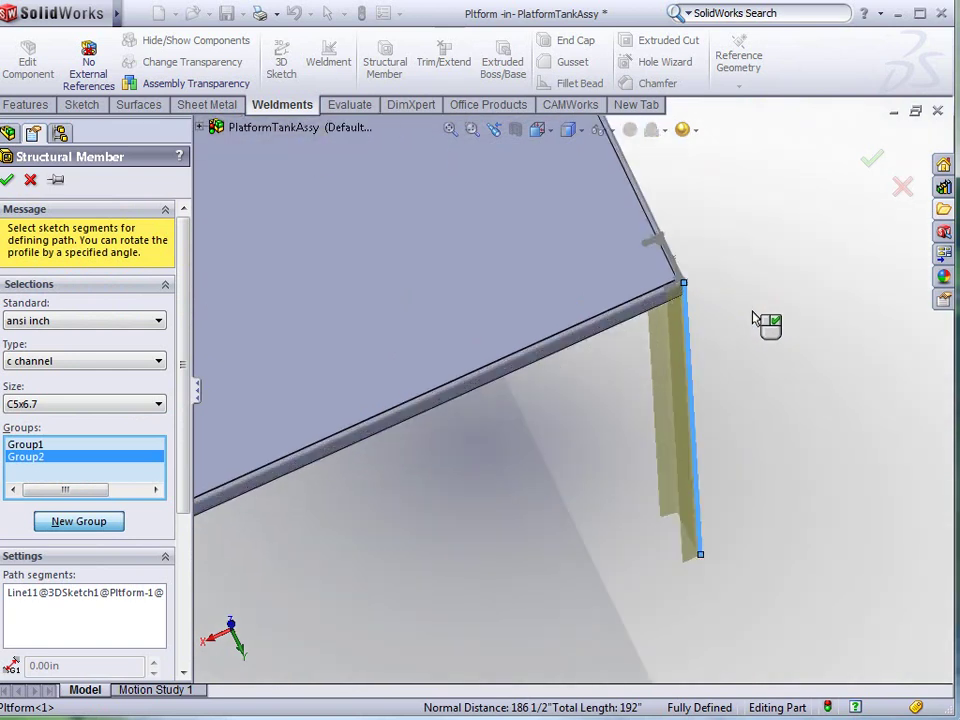
{"action": "scroll", "coordinate": [634, 276], "scroll_direction": "down", "scroll_amount": 4}
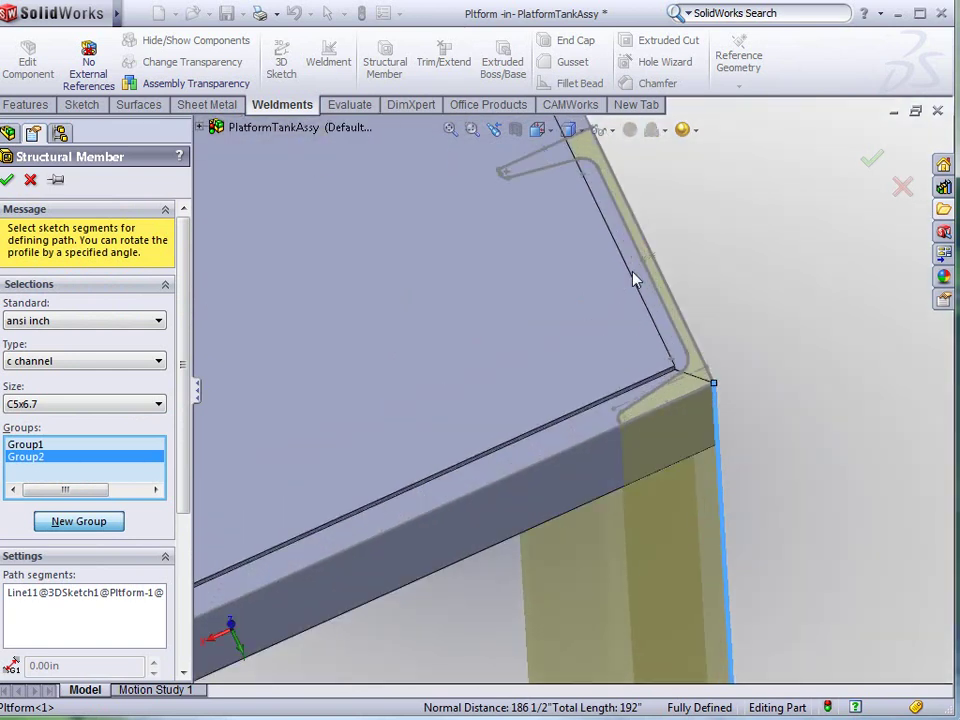
{"action": "scroll", "coordinate": [635, 276], "scroll_direction": "up", "scroll_amount": 2}
{"action": "scroll", "coordinate": [290, 405], "scroll_direction": "up", "scroll_amount": 2}
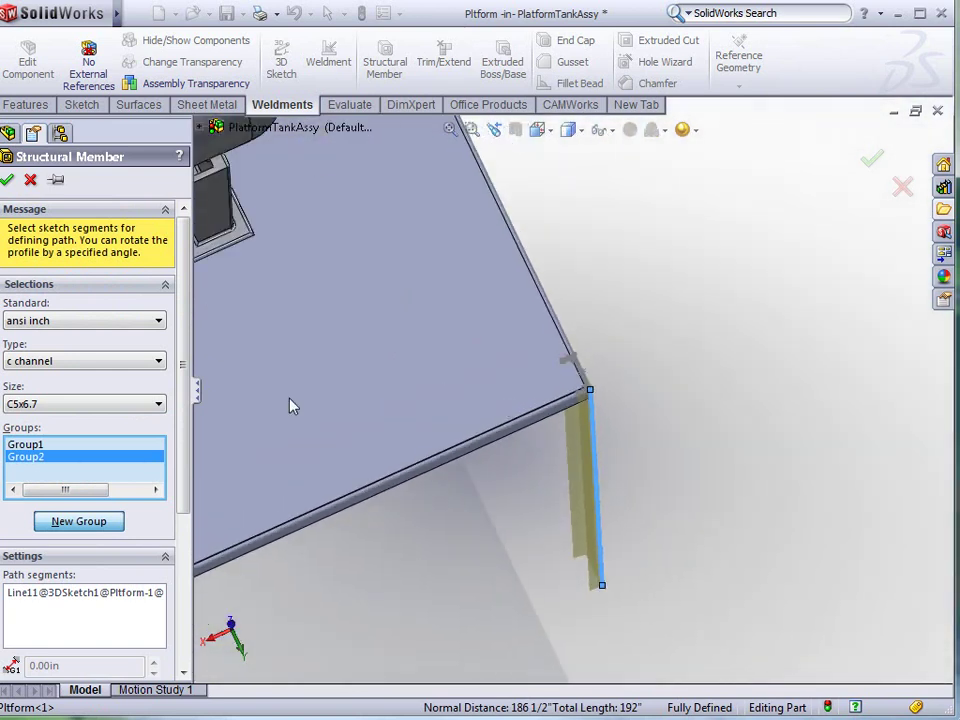
{"action": "left_click", "coordinate": [7, 180]}
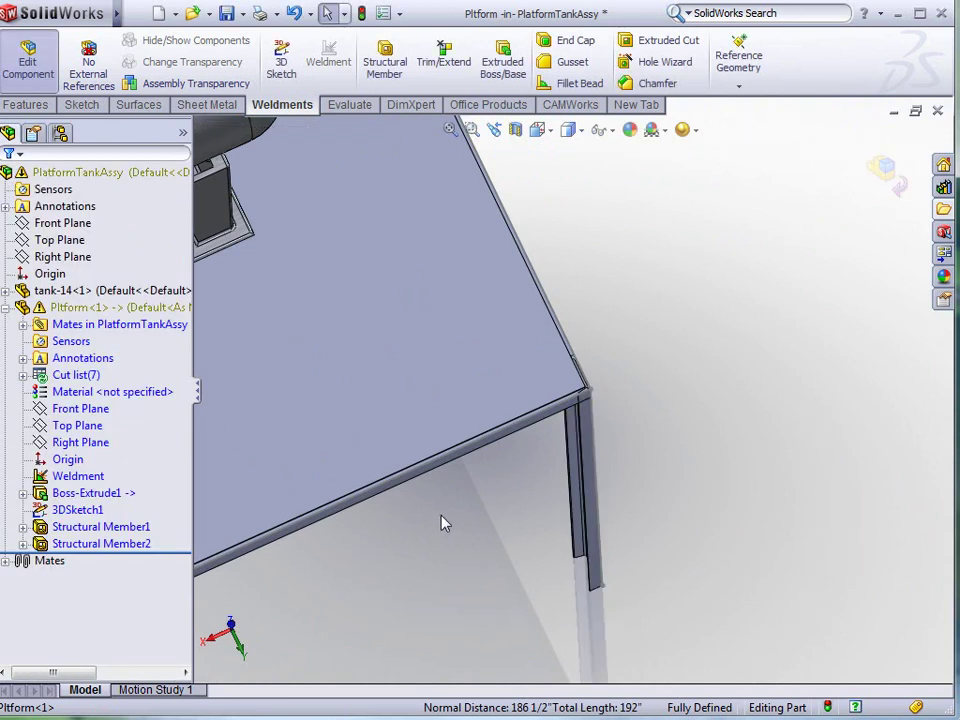
{"action": "scroll", "coordinate": [440, 521], "scroll_direction": "up", "scroll_amount": 4}
- Start Trim/Extend with the front and right legs as bodies, trimming against faces
{"action": "middle_click_drag", "start_coordinate": [370, 523], "coordinate": [321, 381]}
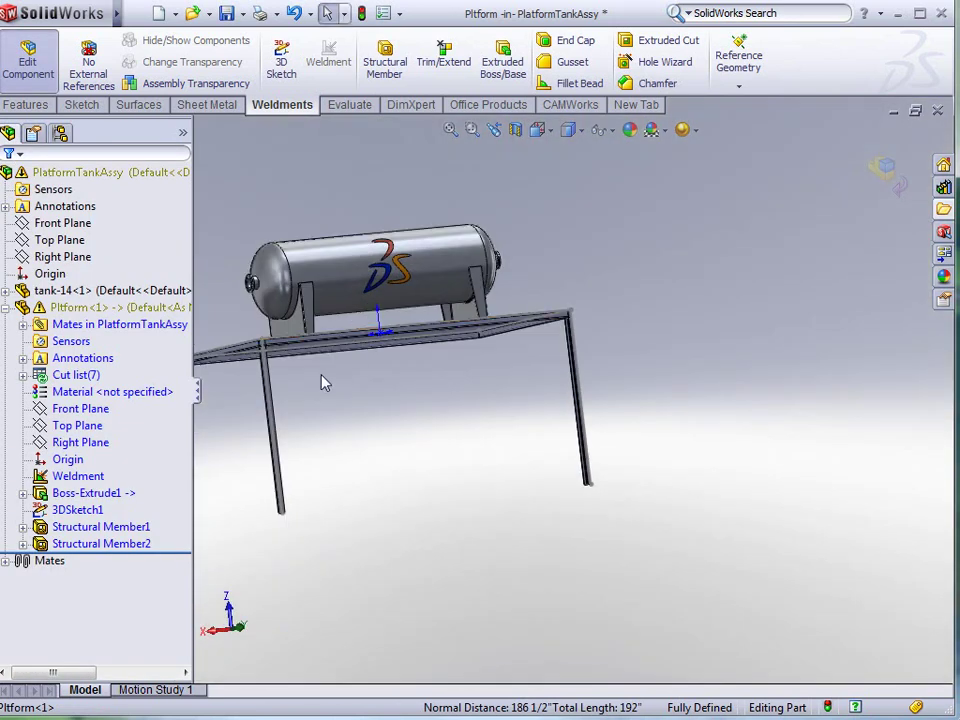
{"action": "scroll", "coordinate": [321, 381], "scroll_direction": "down", "scroll_amount": 3}
{"action": "left_click", "coordinate": [443, 64]}
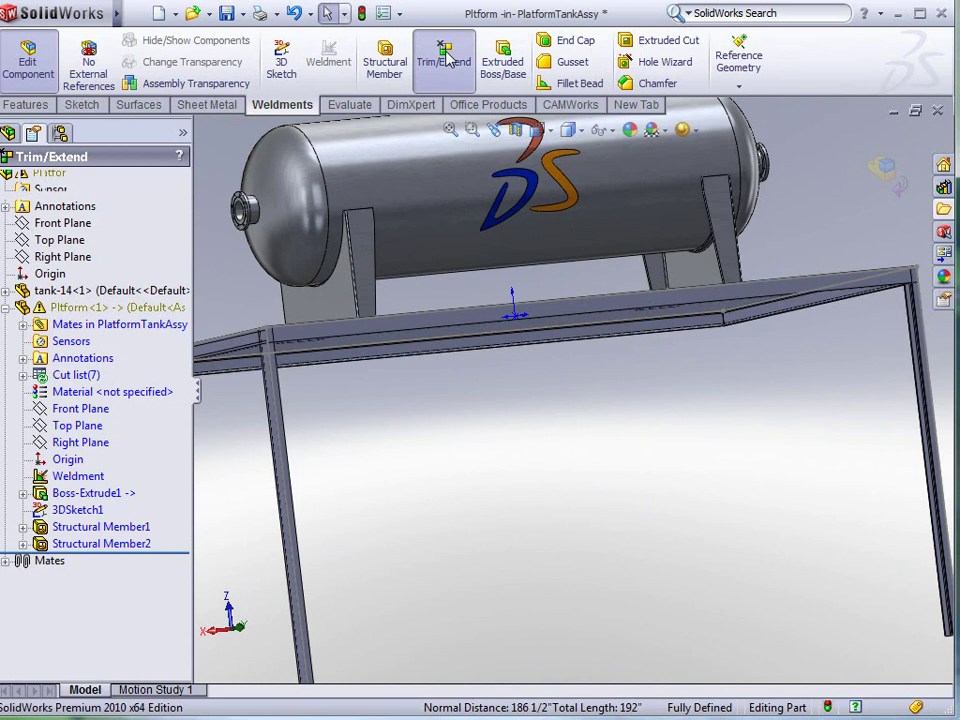
{"action": "left_click", "coordinate": [285, 472]}
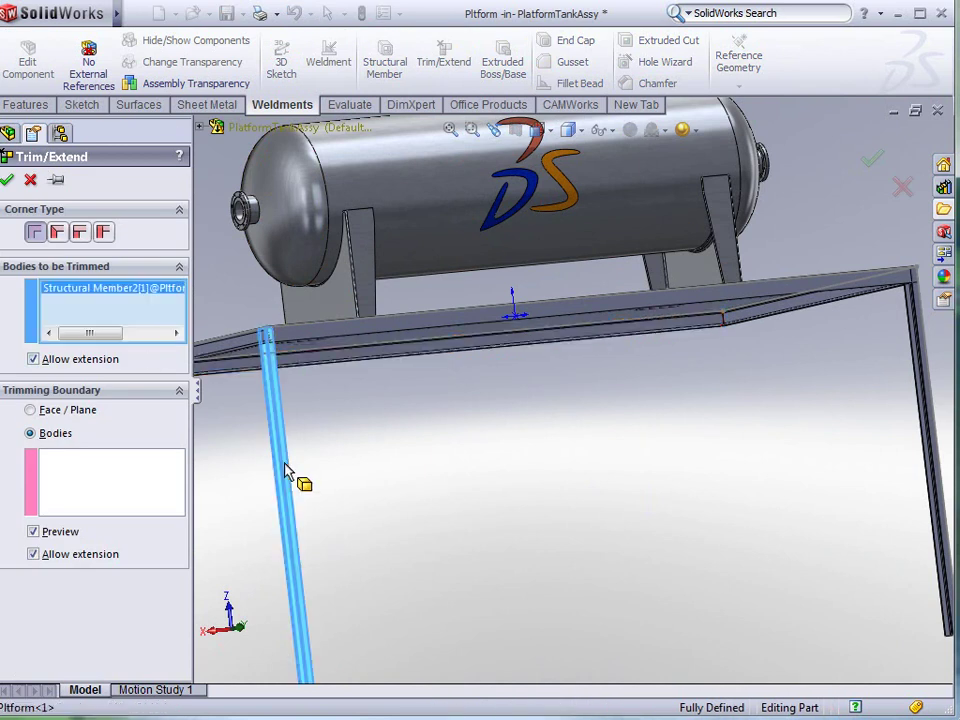
{"action": "left_click", "coordinate": [925, 398]}
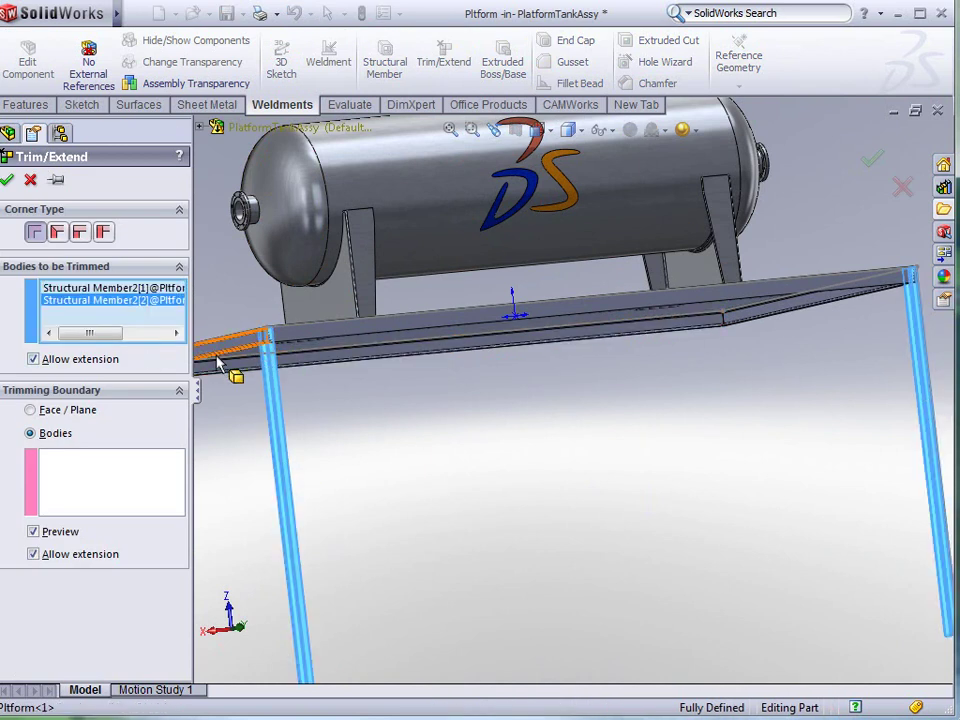
{"action": "left_click", "coordinate": [31, 410]}
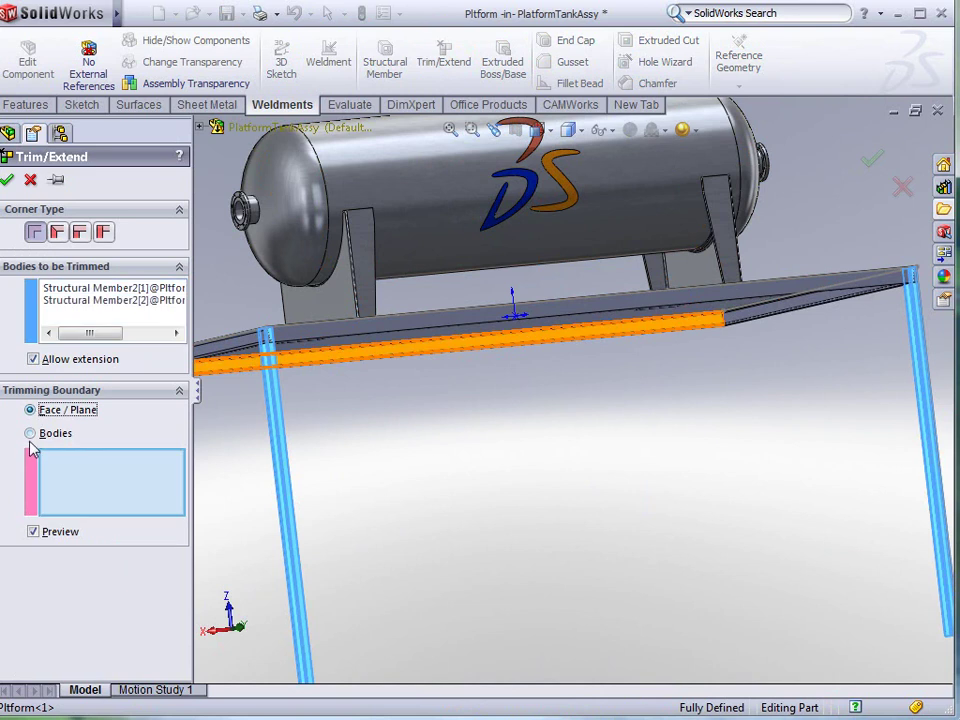
- Select three plate edge faces as trim boundaries and confirm the trim
{"action": "scroll", "coordinate": [290, 468], "scroll_direction": "down", "scroll_amount": 2}
{"action": "middle_click_drag", "start_coordinate": [289, 463], "coordinate": [400, 197]}
{"action": "scroll", "coordinate": [420, 210], "scroll_direction": "down", "scroll_amount": 4}
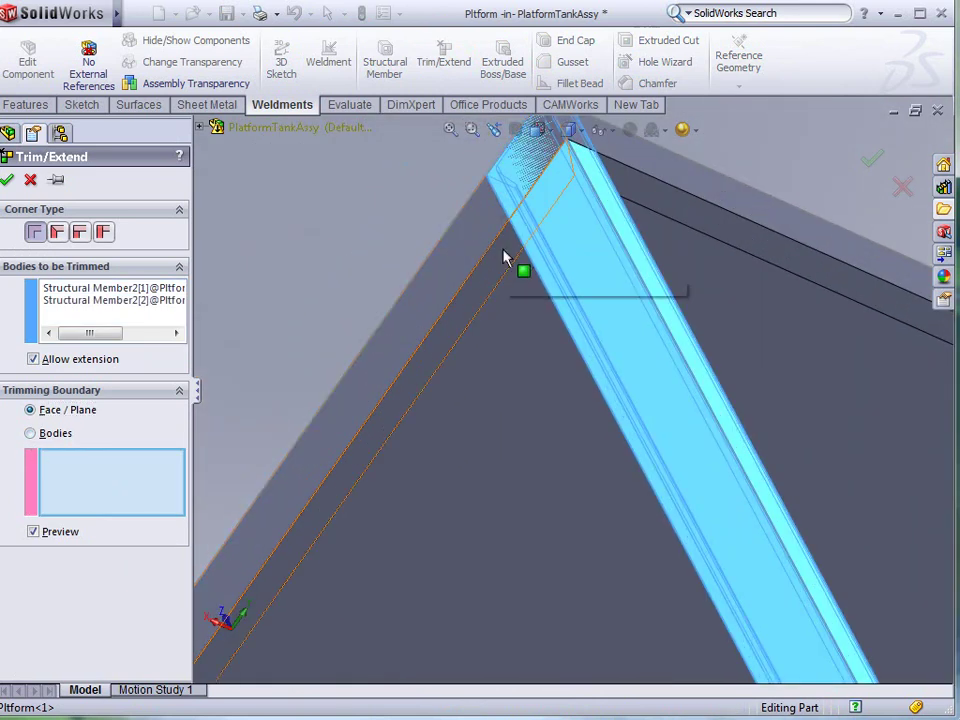
{"action": "left_click", "coordinate": [508, 258]}
{"action": "left_click", "coordinate": [664, 210]}
{"action": "scroll", "coordinate": [634, 364], "scroll_direction": "up", "scroll_amount": 4}
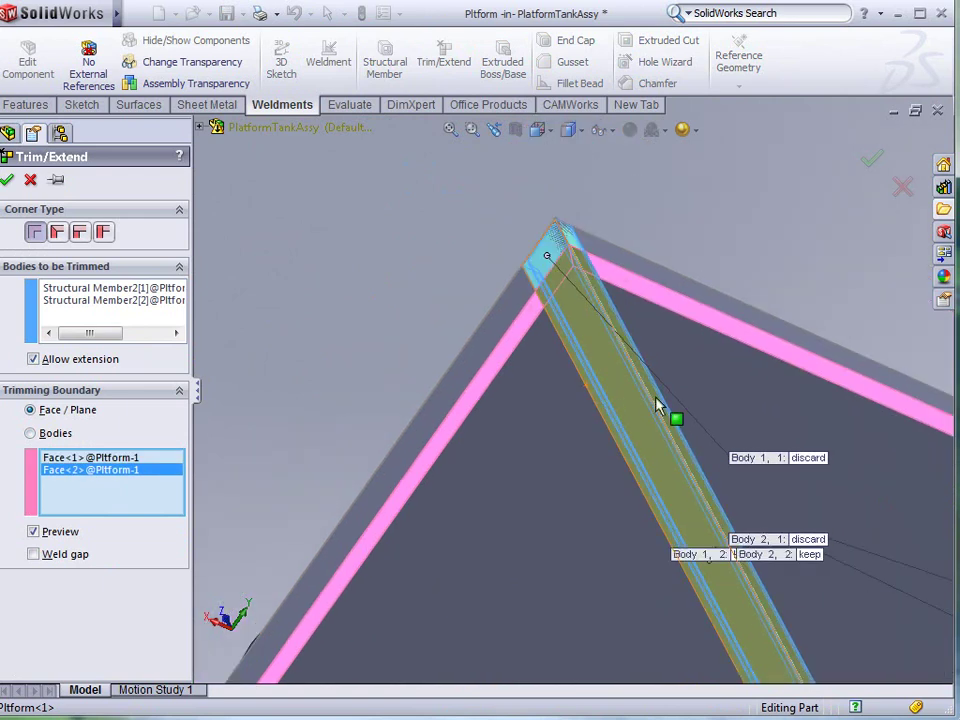
{"action": "scroll", "coordinate": [860, 535], "scroll_direction": "up", "scroll_amount": 2}
{"action": "scroll", "coordinate": [812, 502], "scroll_direction": "down", "scroll_amount": 6}
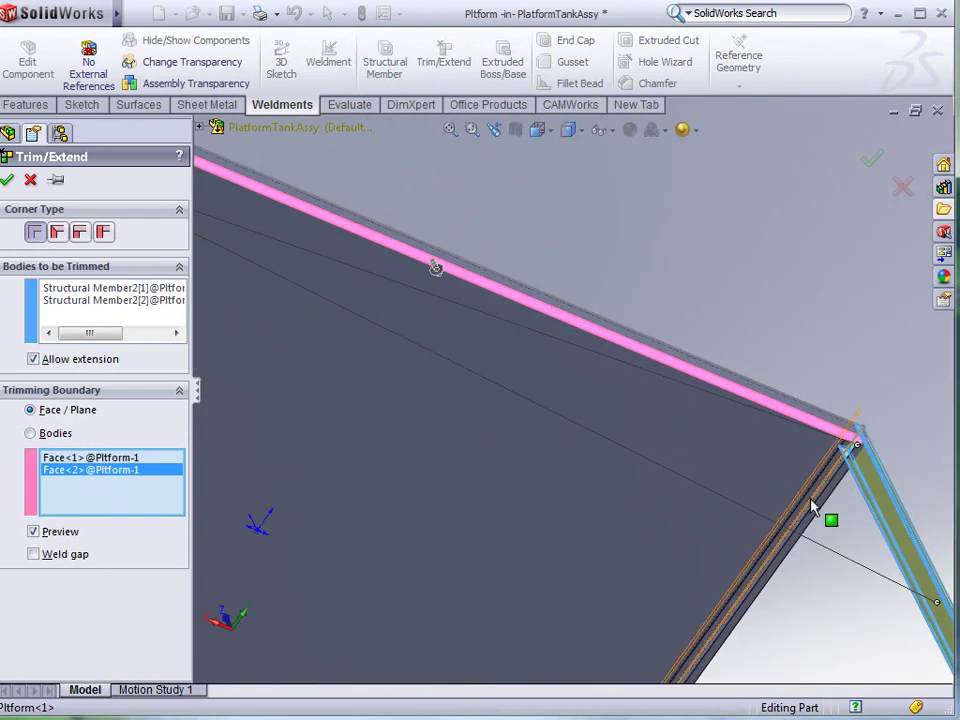
{"action": "left_click", "coordinate": [776, 352]}
{"action": "scroll", "coordinate": [770, 370], "scroll_direction": "up", "scroll_amount": 5}
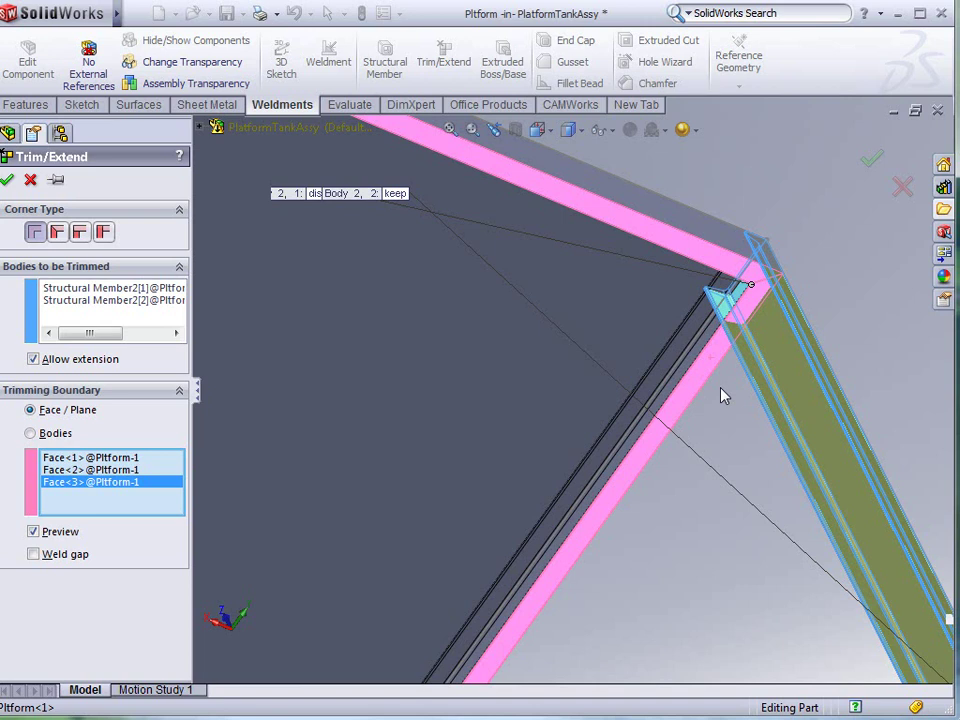
{"action": "middle_click_drag", "start_coordinate": [578, 340], "coordinate": [504, 404]}
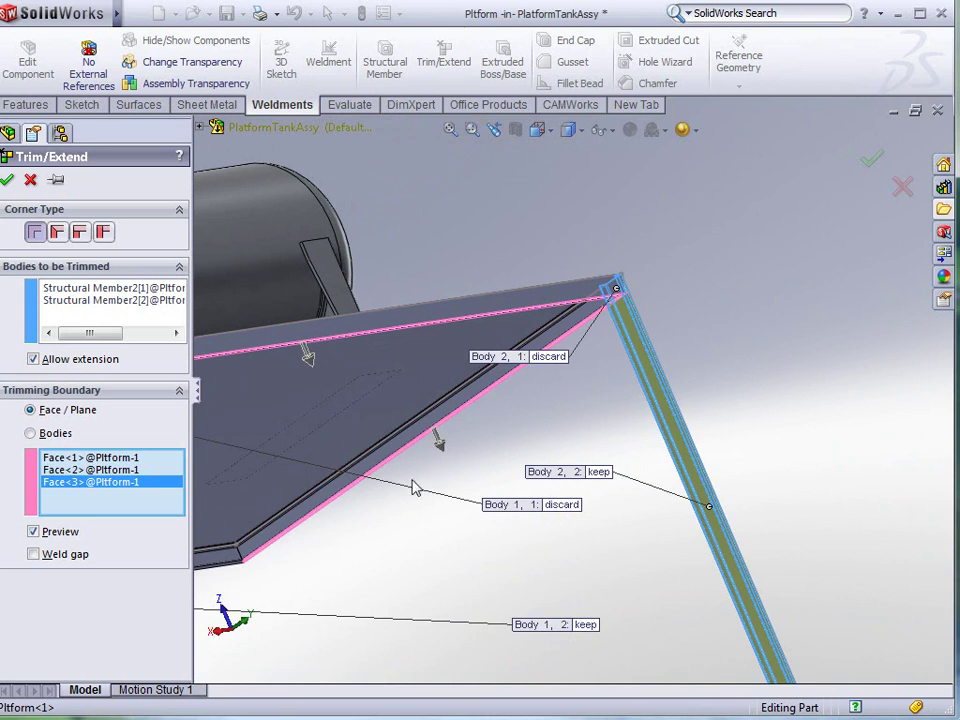
{"action": "left_click", "coordinate": [8, 180]}
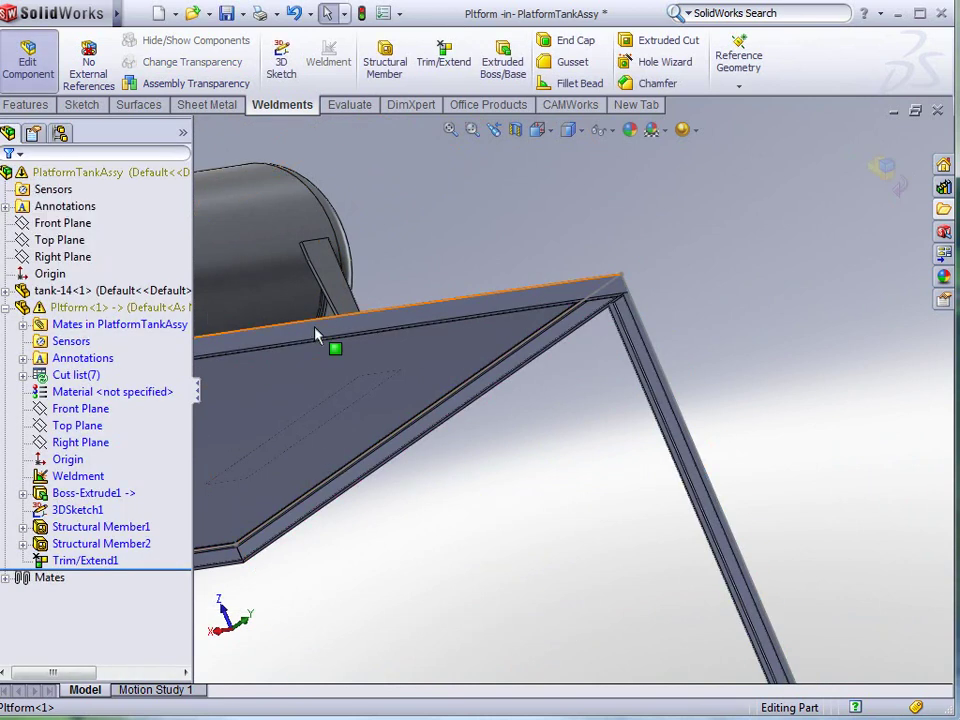
- Inspect the trimmed joint from several angles, then return to the isometric view
{"action": "middle_click_drag", "start_coordinate": [332, 345], "coordinate": [534, 296]}
{"action": "scroll", "coordinate": [534, 296], "scroll_direction": "down", "scroll_amount": 8}
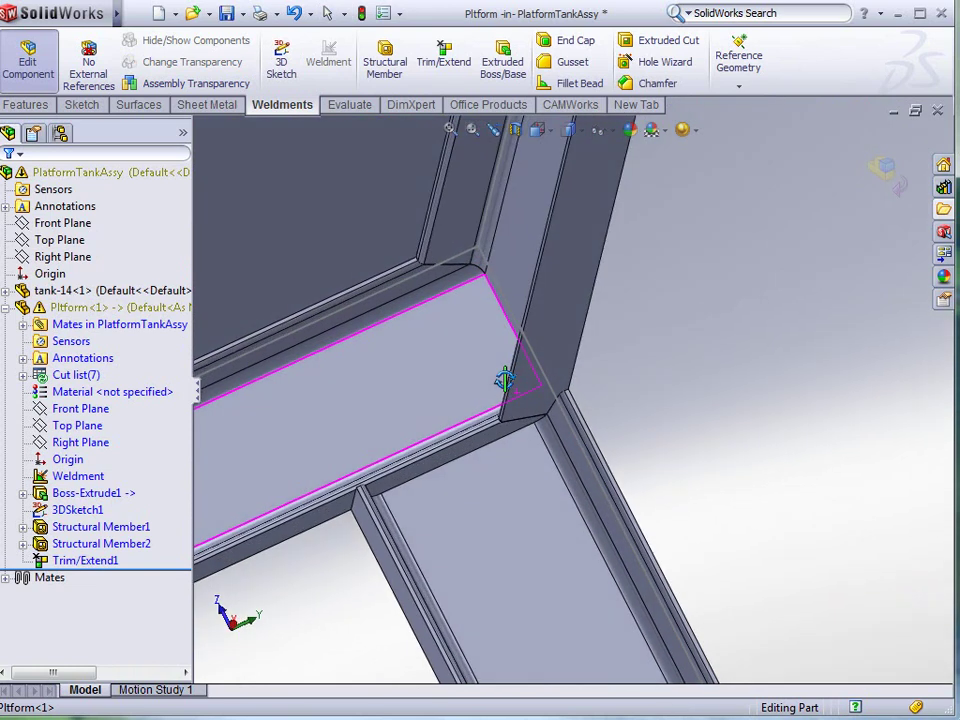
{"action": "middle_click_drag", "start_coordinate": [505, 380], "coordinate": [480, 420]}
{"action": "key", "text": "ctrl+7"}
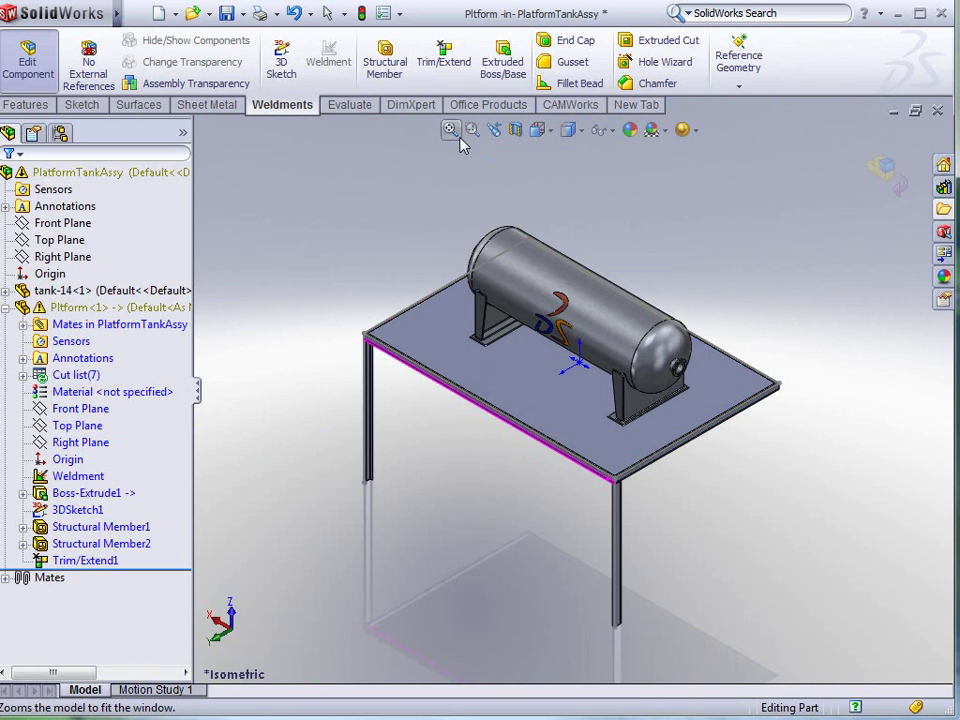
- Mirror the left-front and right-front legs about the Top Plane
{"action": "left_click", "coordinate": [42, 106]}
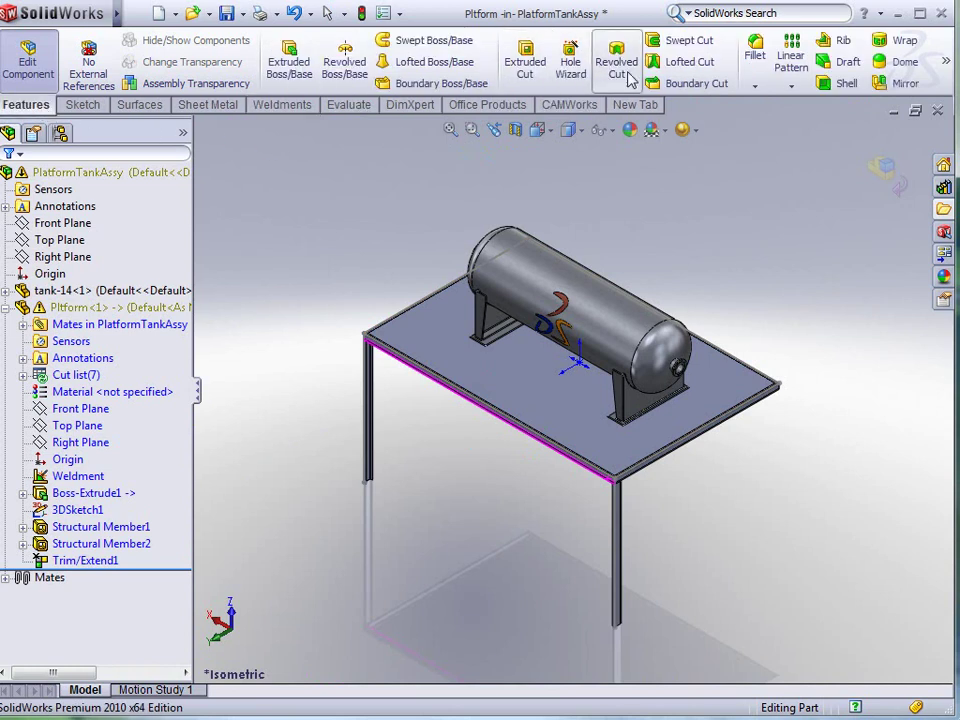
{"action": "left_click", "coordinate": [903, 84]}
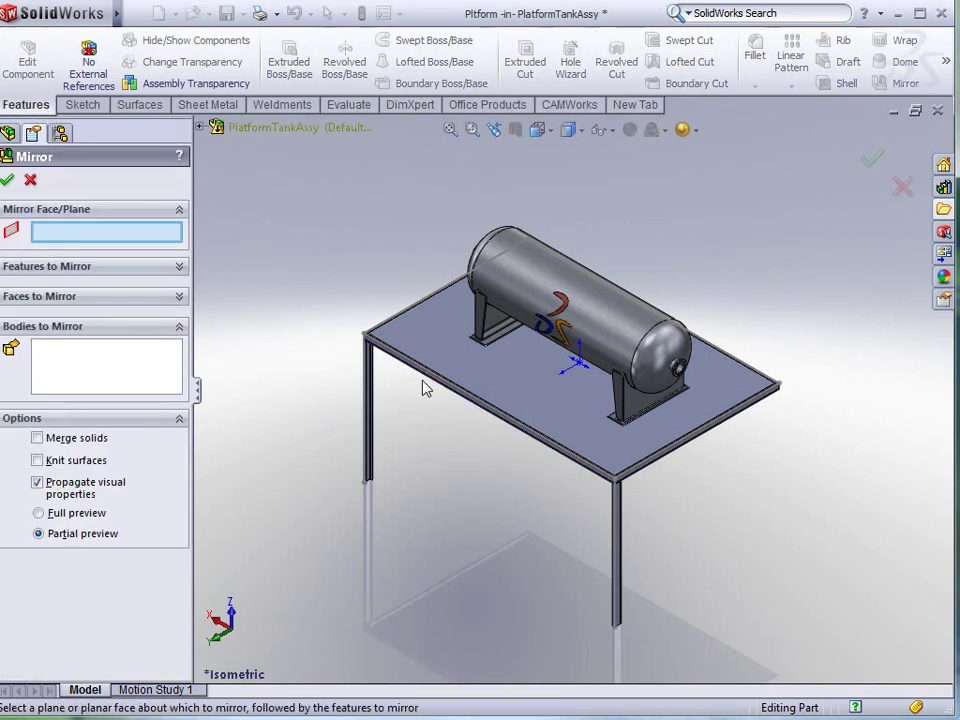
{"action": "left_click", "coordinate": [202, 129]}
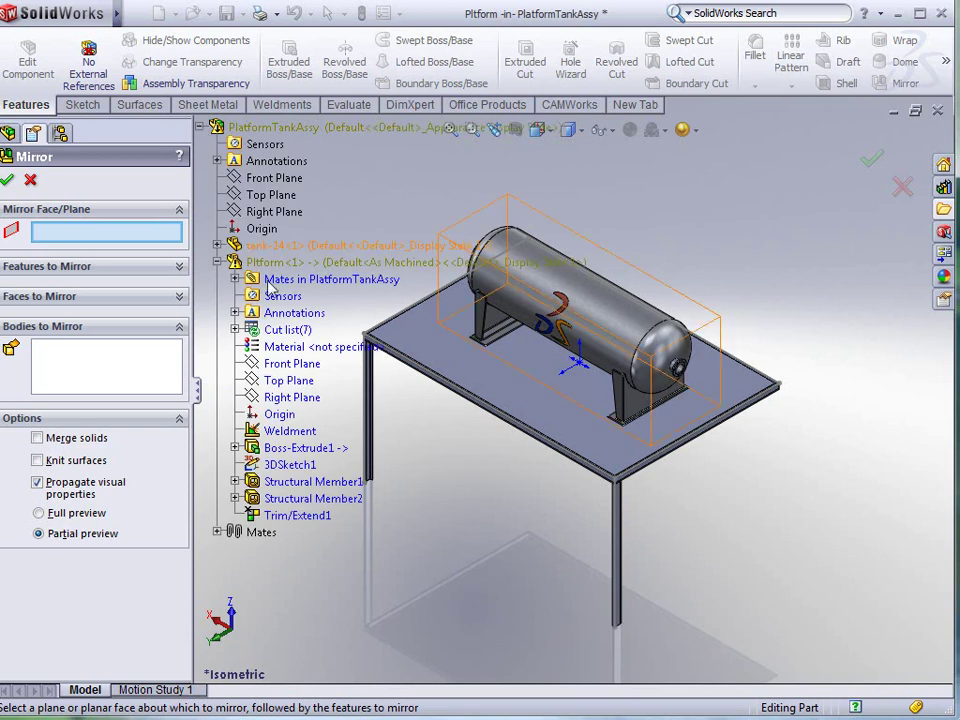
{"action": "left_click", "coordinate": [285, 381]}
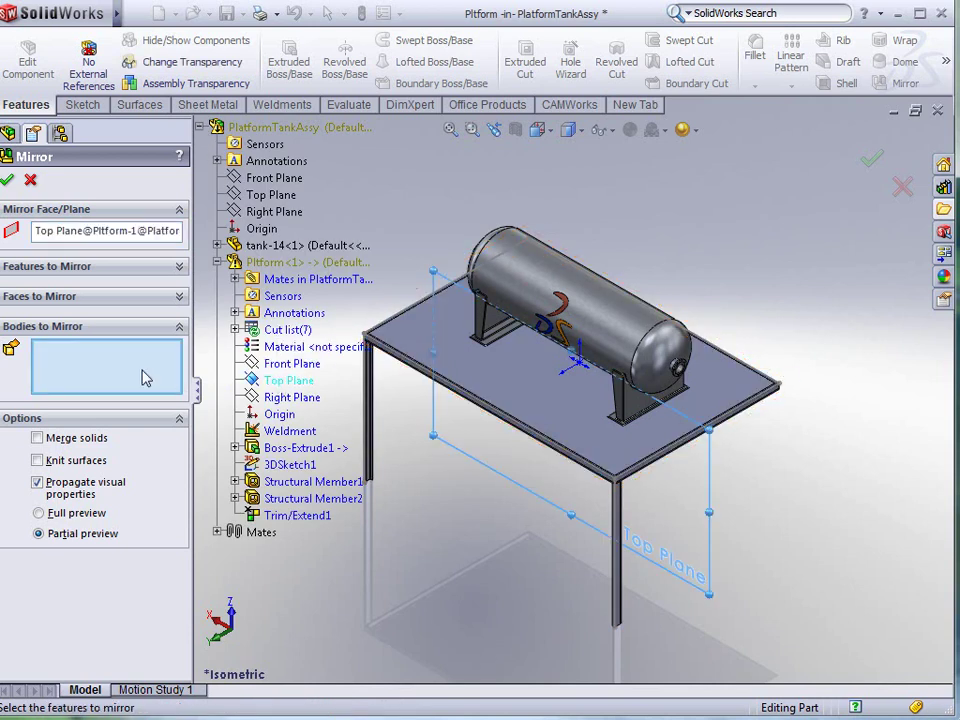
{"action": "left_click", "coordinate": [371, 405]}
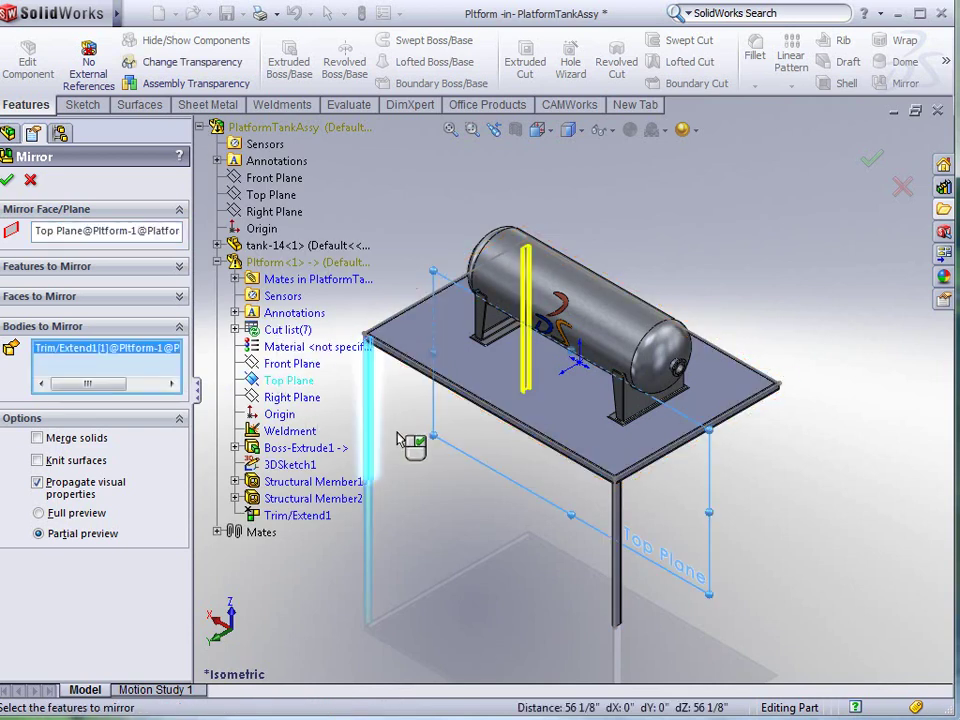
{"action": "left_click", "coordinate": [618, 578]}
{"action": "left_click", "coordinate": [7, 181]}
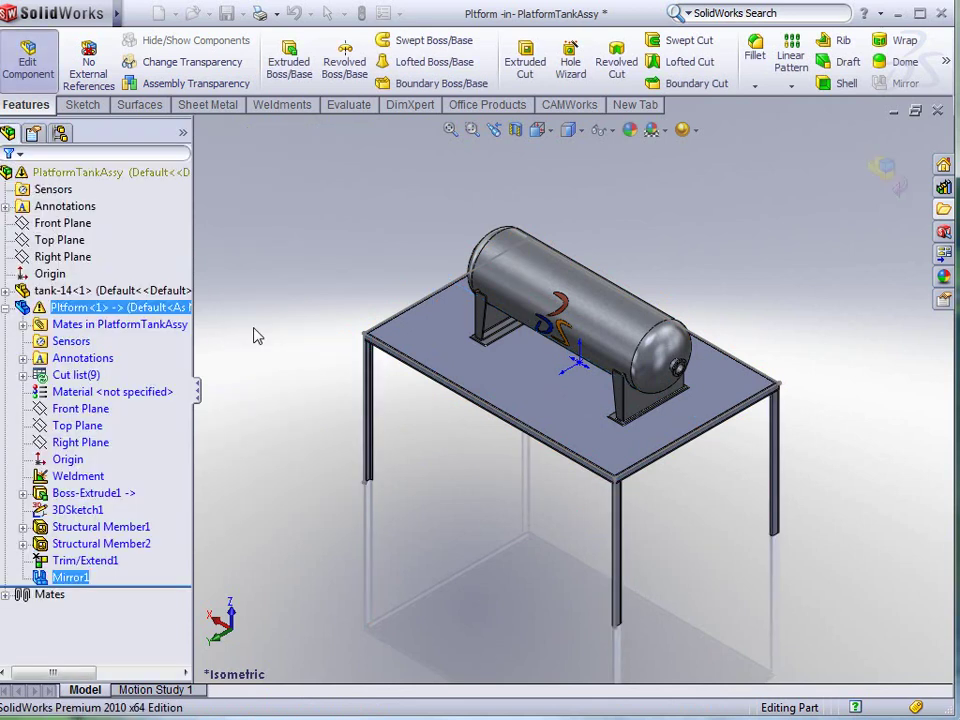
- Create a 3D sketch with one line from the plate's far edge to its near edge
{"action": "middle_click_drag", "start_coordinate": [506, 508], "coordinate": [572, 311]}
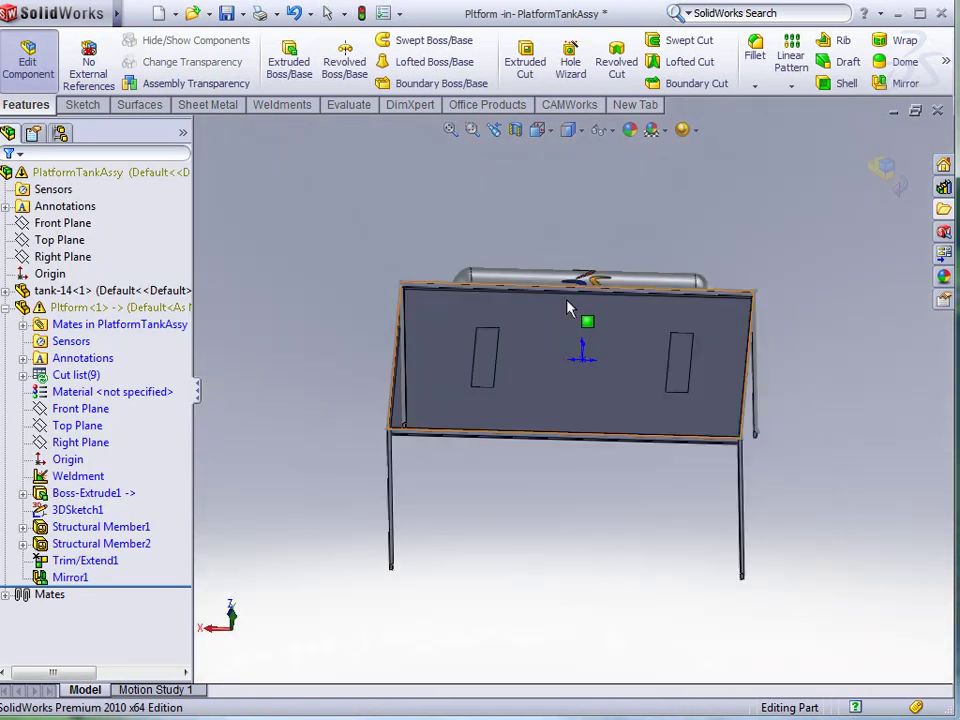
{"action": "left_click", "coordinate": [100, 105]}
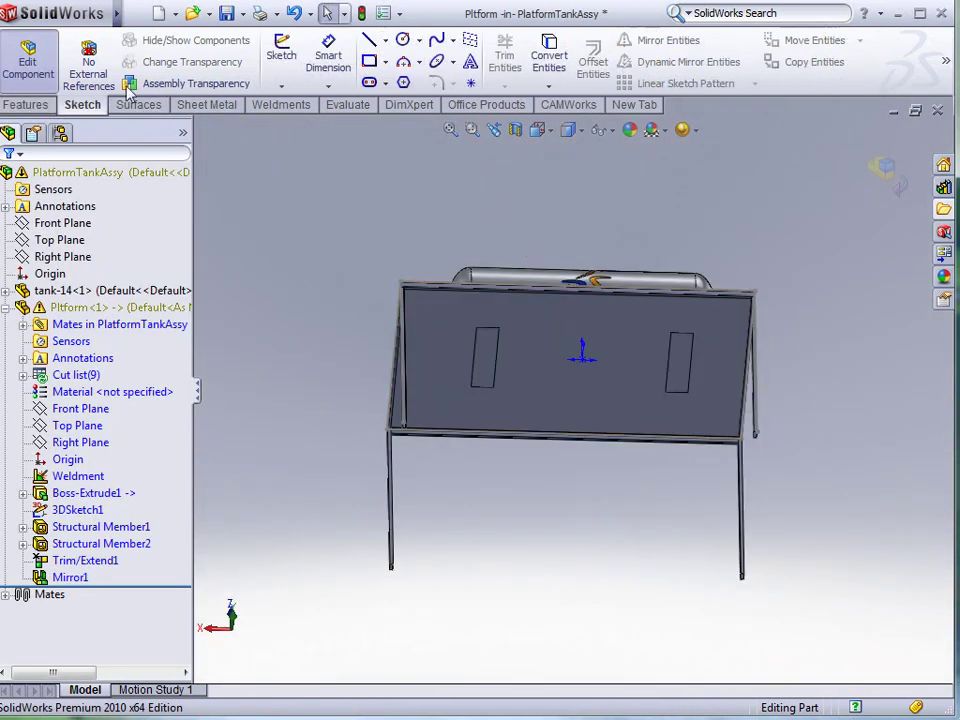
{"action": "left_click", "coordinate": [282, 86]}
{"action": "left_click", "coordinate": [306, 122]}
{"action": "left_click", "coordinate": [573, 420]}
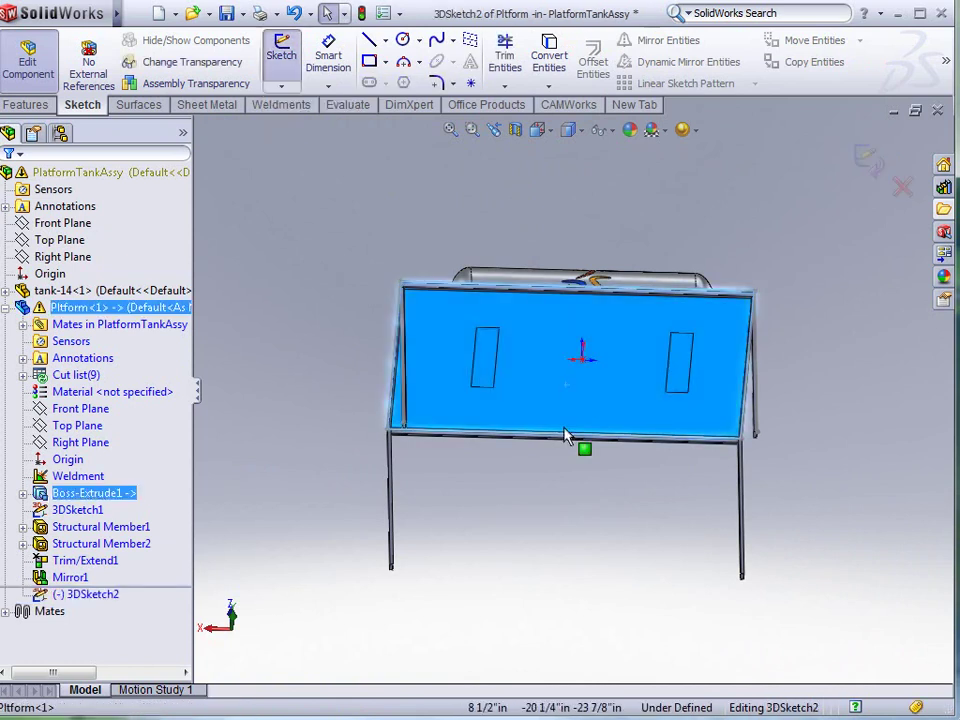
{"action": "middle_click_drag", "start_coordinate": [574, 437], "coordinate": [546, 307]}
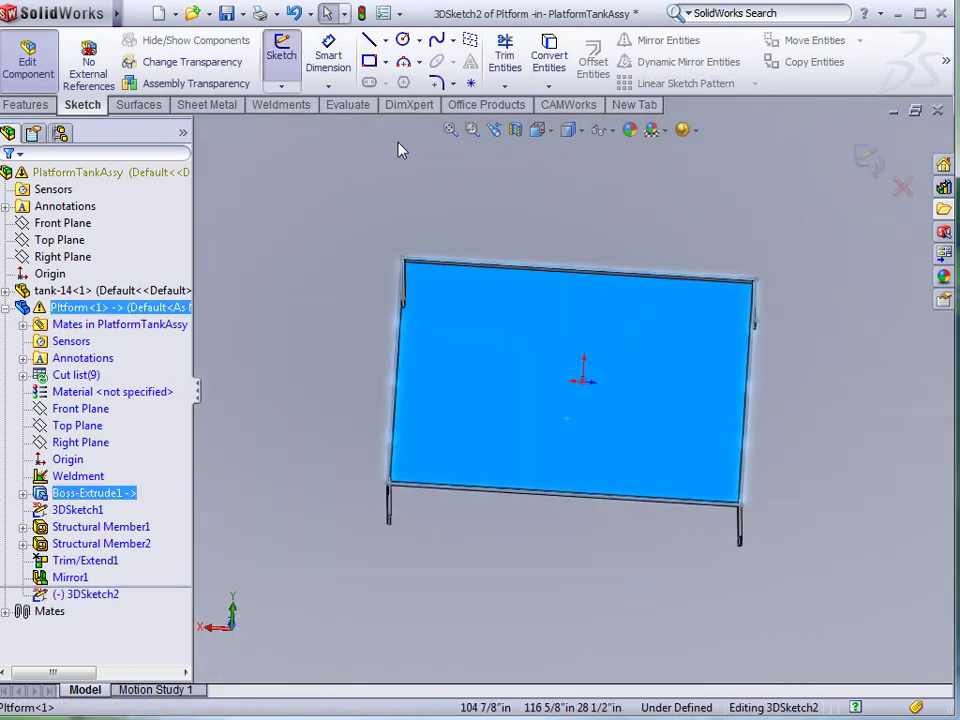
{"action": "left_click", "coordinate": [369, 40]}
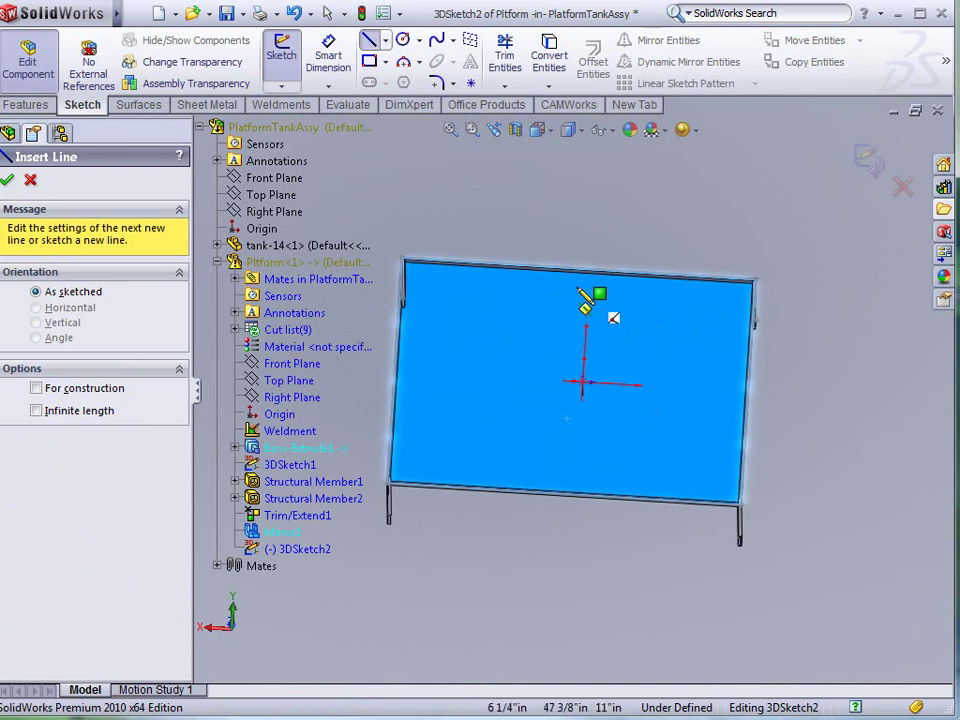
{"action": "left_click", "coordinate": [578, 268]}
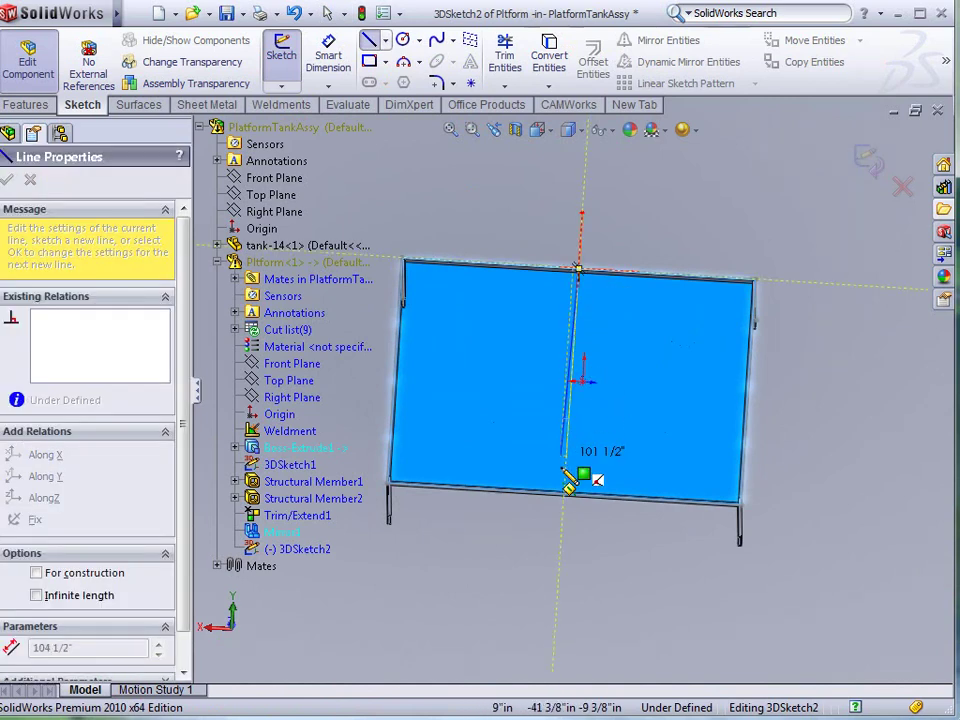
{"action": "left_click", "coordinate": [566, 494]}
{"action": "key", "text": "Escape"}
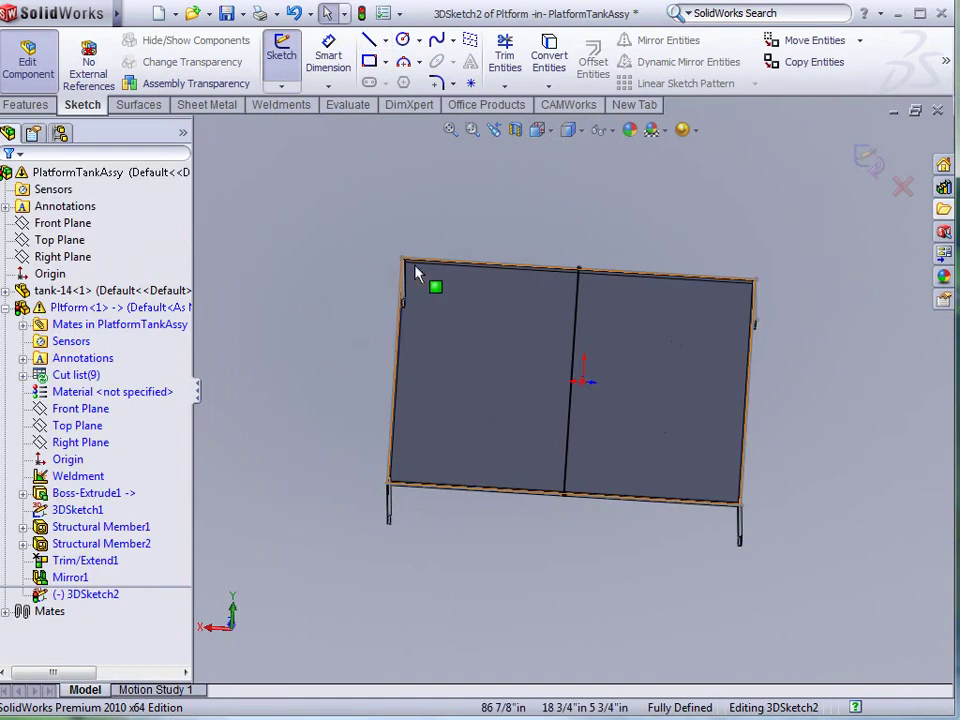
- Exit the 3D sketch and start a C4x5.4 structural member along the new line
{"action": "left_click", "coordinate": [281, 105]}
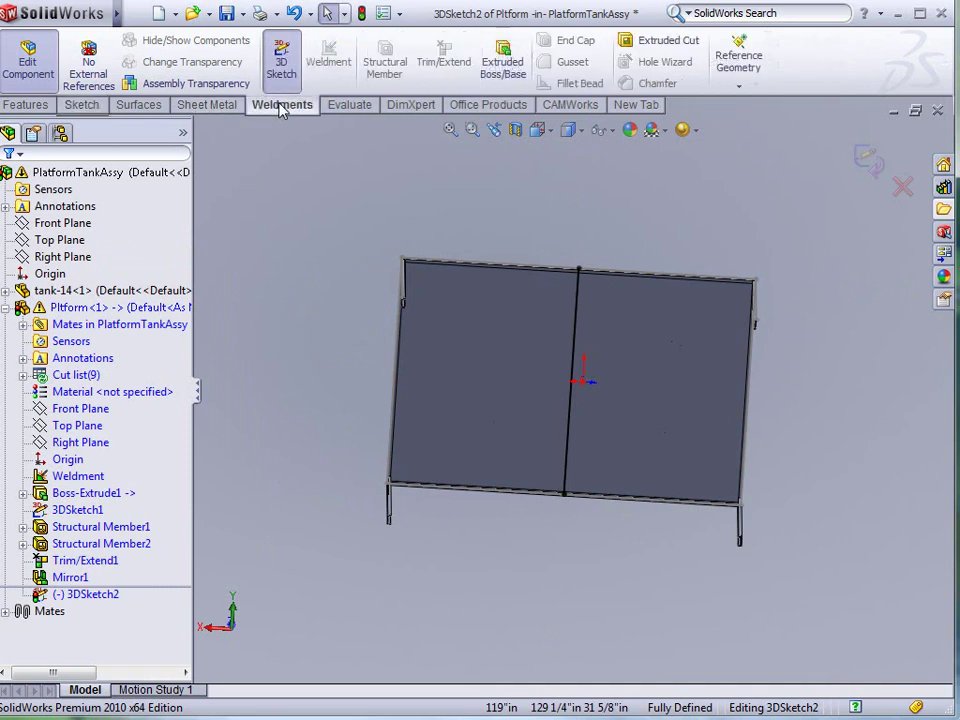
{"action": "left_click", "coordinate": [281, 61]}
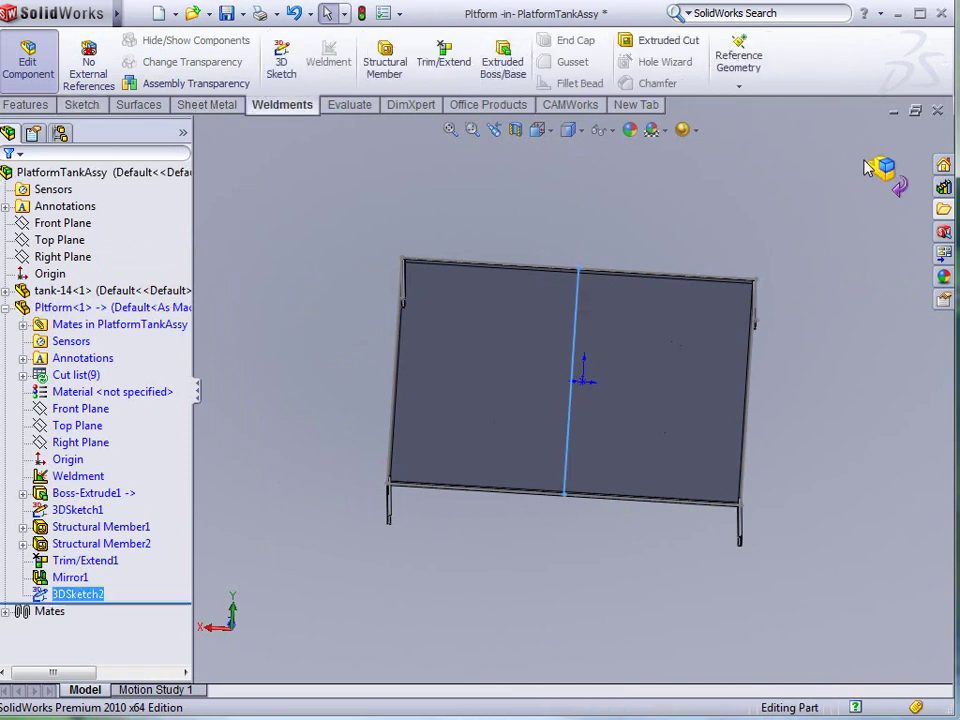
{"action": "left_click", "coordinate": [386, 56]}
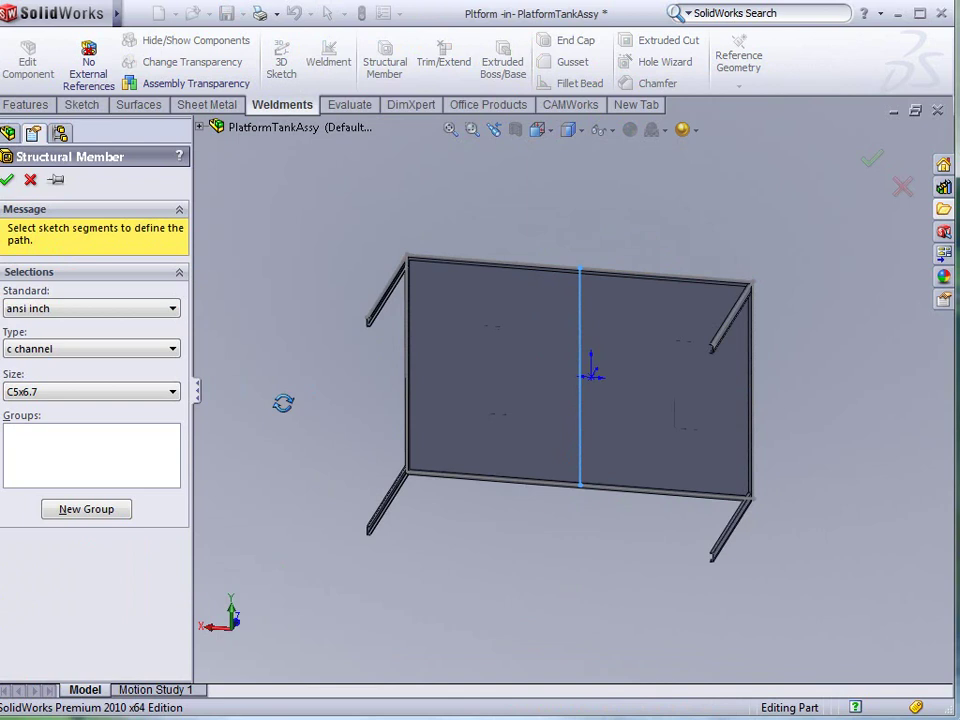
{"action": "left_click", "coordinate": [166, 392]}
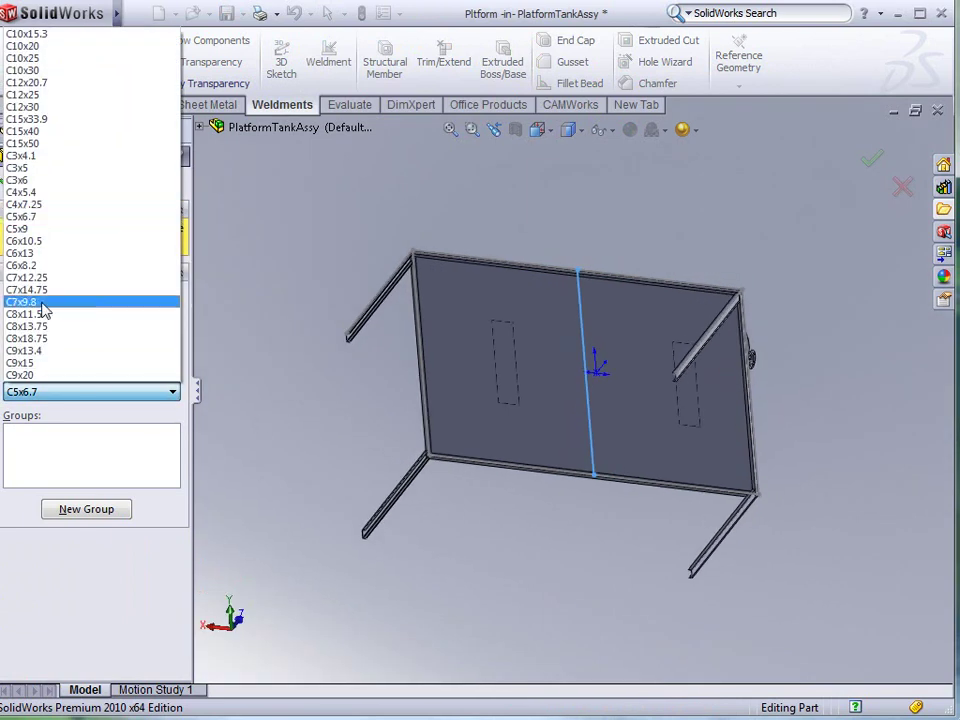
{"action": "left_click", "coordinate": [22, 192]}
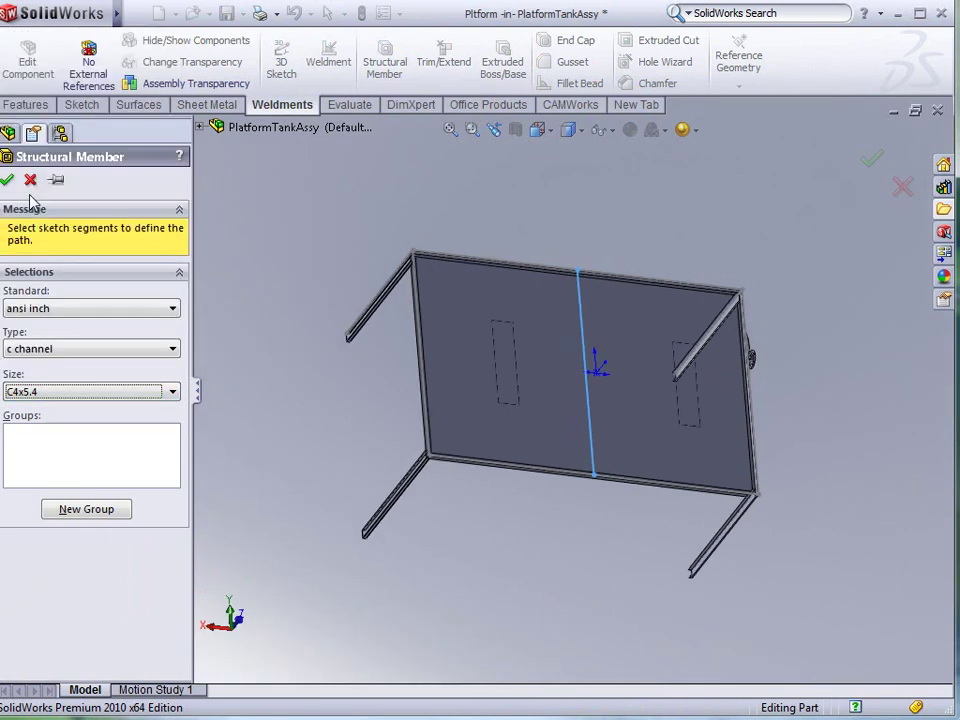
{"action": "left_click", "coordinate": [581, 338]}
- Anchor the channel profile at its corner point and create Structural Member3
{"action": "scroll", "coordinate": [579, 274], "scroll_direction": "down", "scroll_amount": 5}
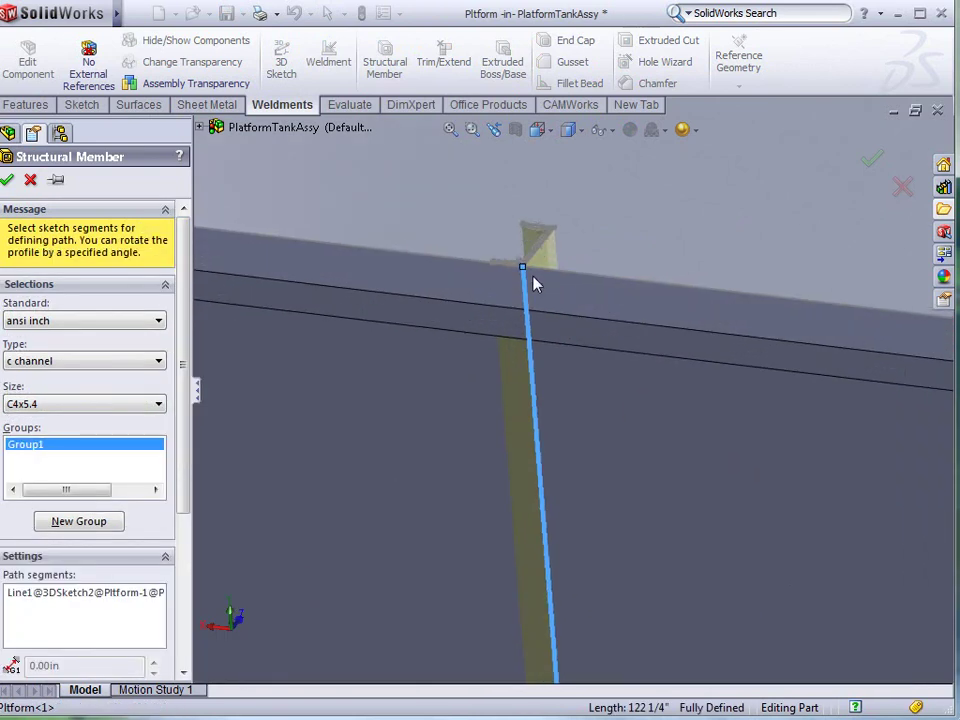
{"action": "middle_click_drag", "start_coordinate": [534, 283], "coordinate": [530, 356]}
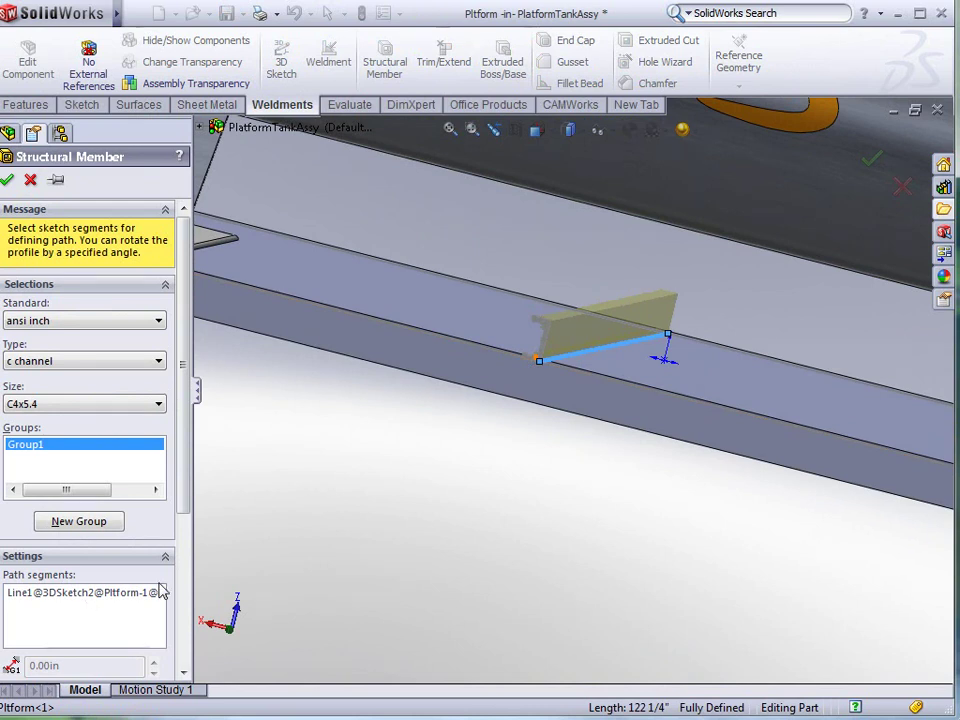
{"action": "scroll", "coordinate": [183, 600], "scroll_direction": "down", "scroll_amount": 5}
{"action": "left_click", "coordinate": [89, 631]}
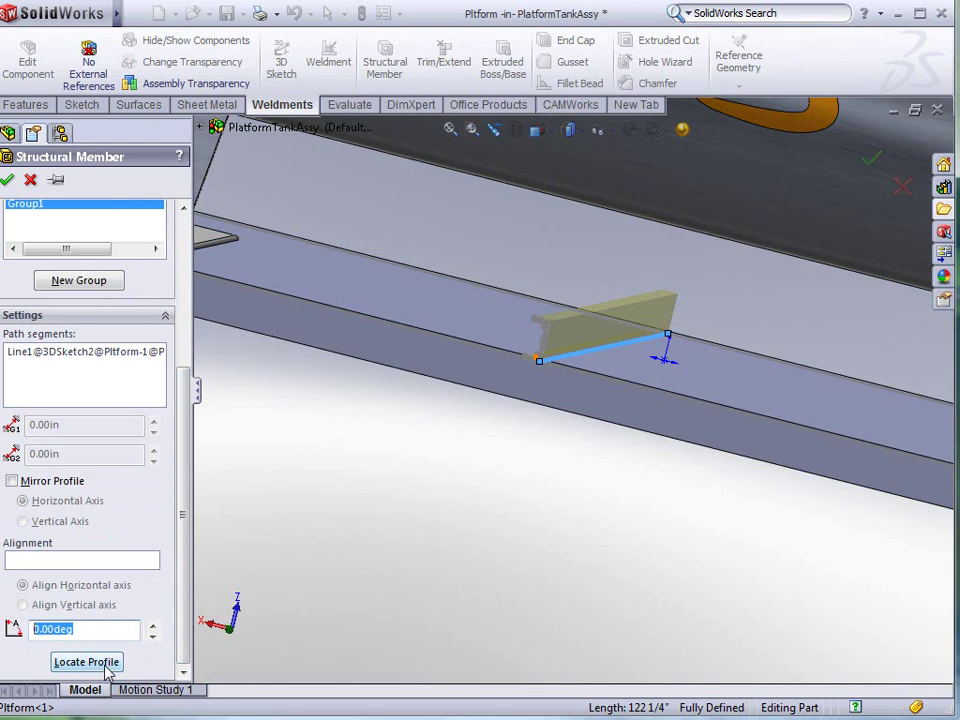
{"action": "left_click", "coordinate": [105, 666]}
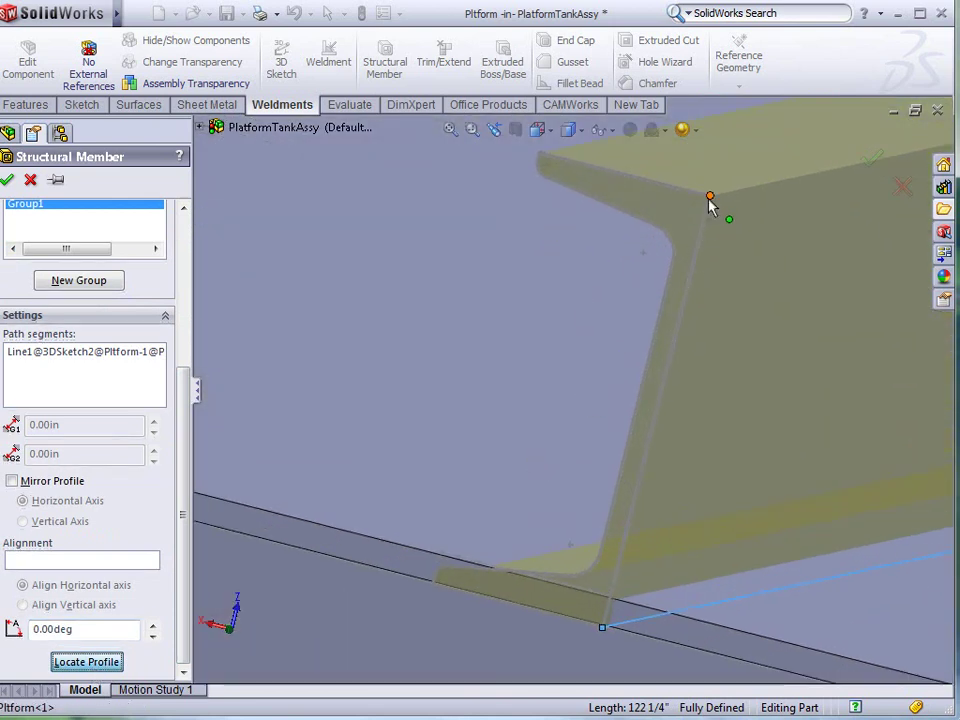
{"action": "left_click", "coordinate": [710, 196]}
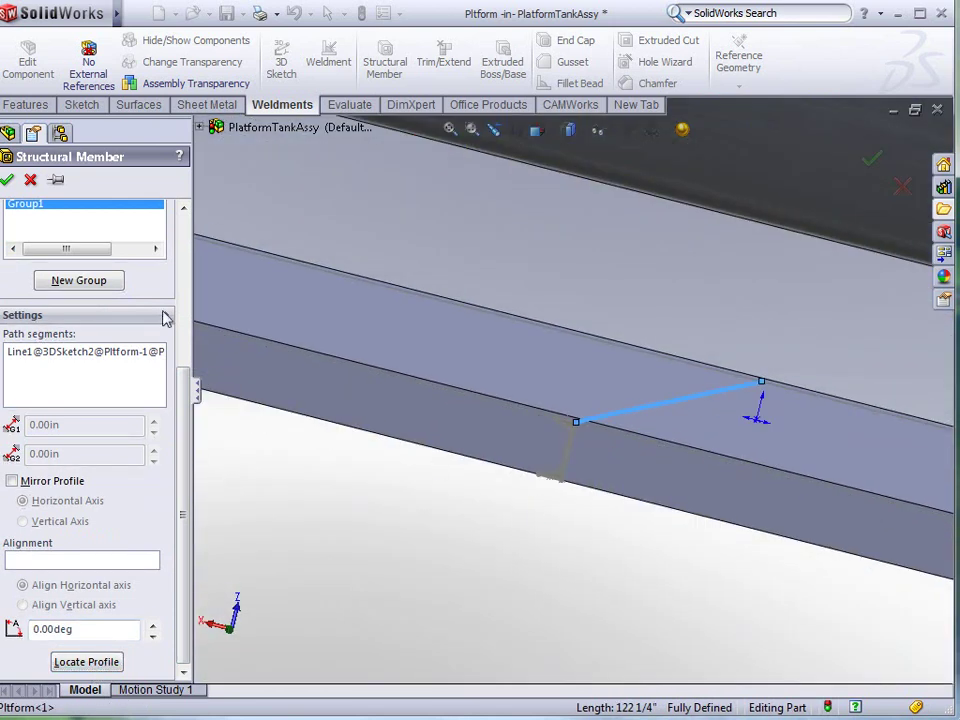
{"action": "key", "text": "Return"}
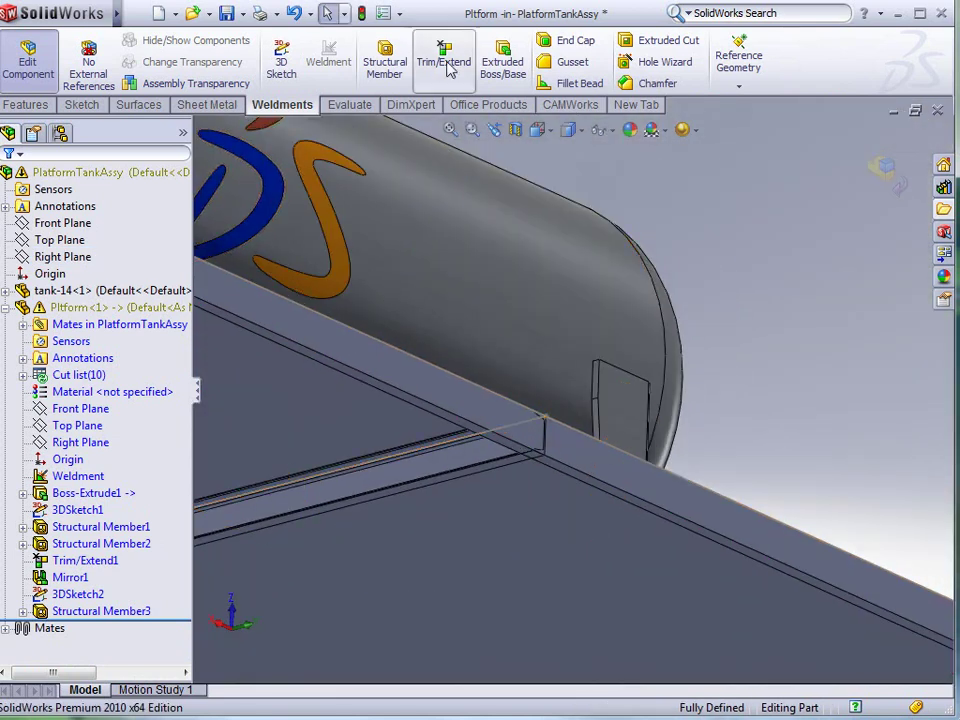
- Trim the cross member against the two long frame beams as boundary bodies
{"action": "left_click", "coordinate": [446, 62]}
{"action": "left_click", "coordinate": [418, 472]}
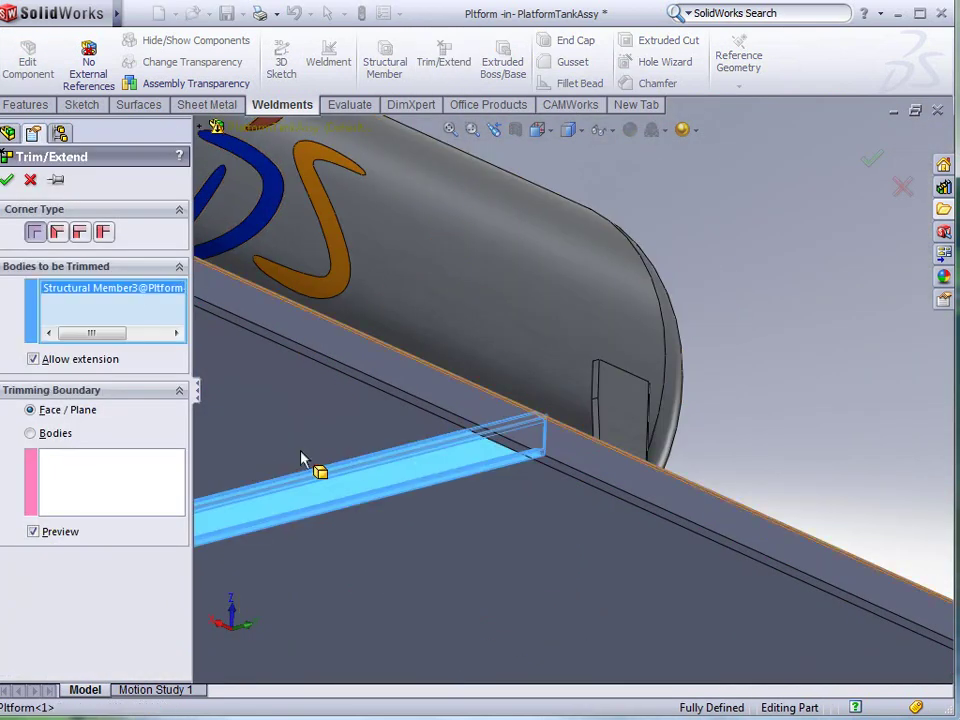
{"action": "left_click", "coordinate": [30, 436]}
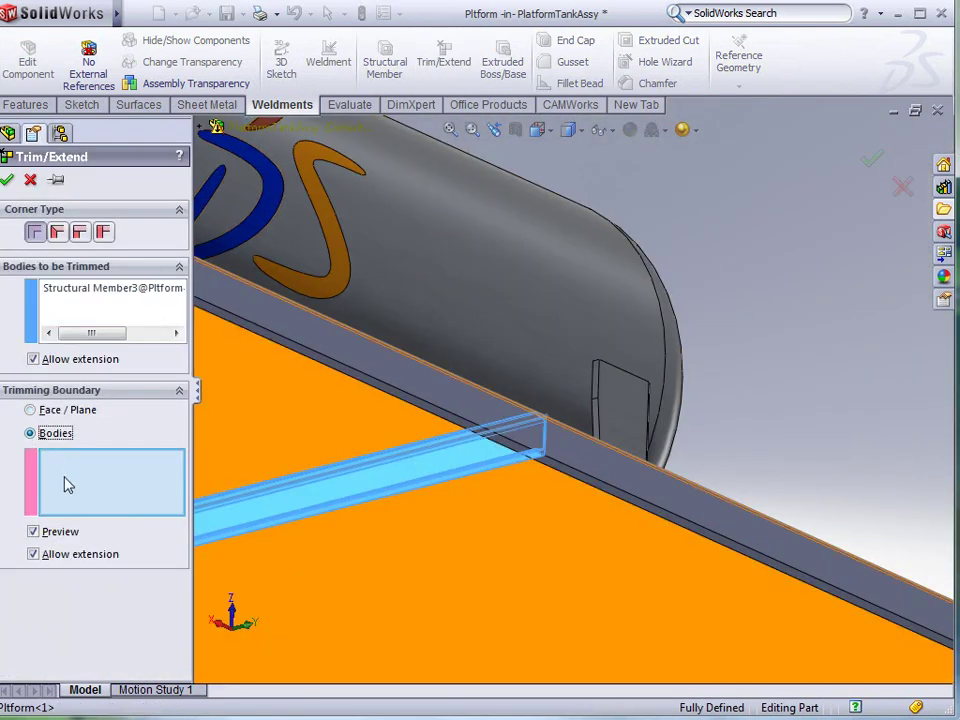
{"action": "left_click", "coordinate": [480, 420]}
{"action": "middle_click_drag", "start_coordinate": [480, 420], "coordinate": [343, 514]}
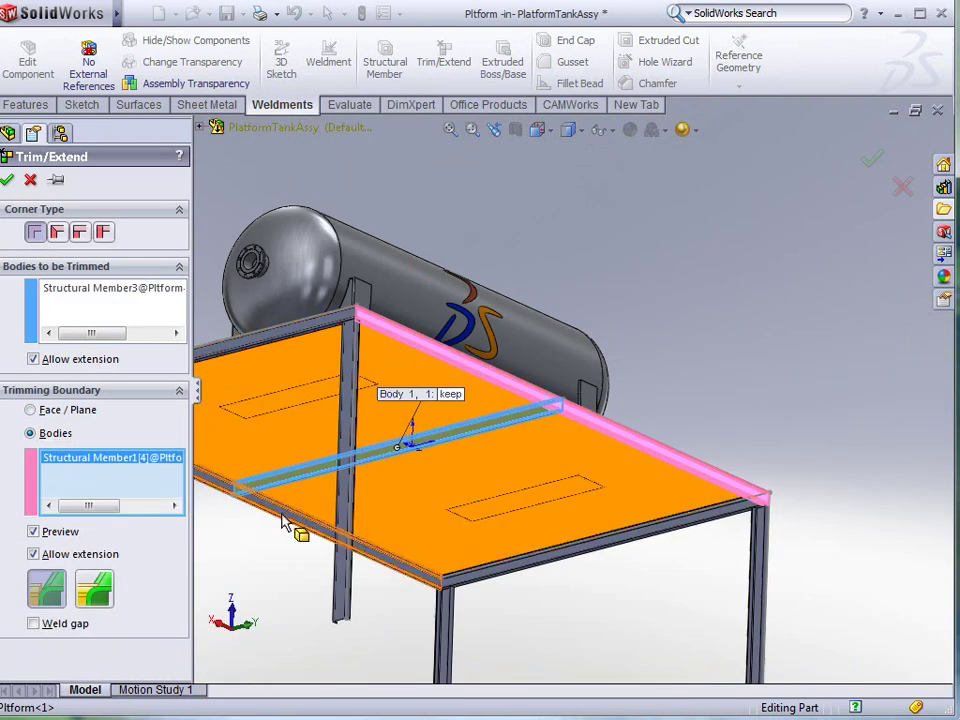
{"action": "left_click", "coordinate": [294, 517]}
{"action": "left_click", "coordinate": [7, 180]}
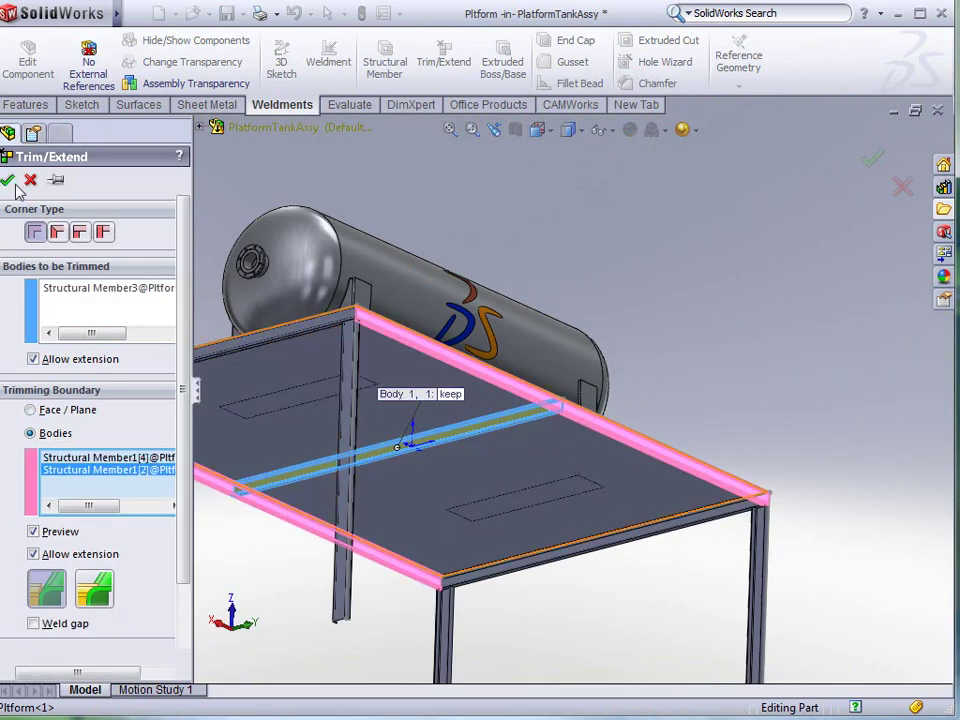
- Orbit around the platform corner, then snap back to the isometric view
{"action": "scroll", "coordinate": [300, 470], "scroll_direction": "down", "scroll_amount": 10}
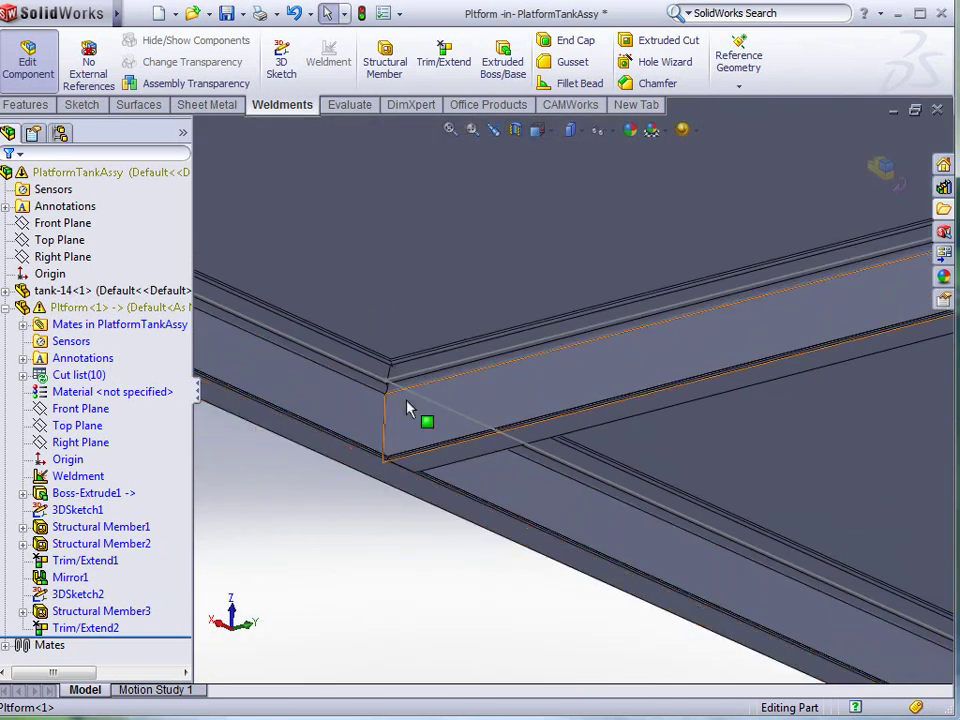
{"action": "scroll", "coordinate": [413, 392], "scroll_direction": "up", "scroll_amount": 3}
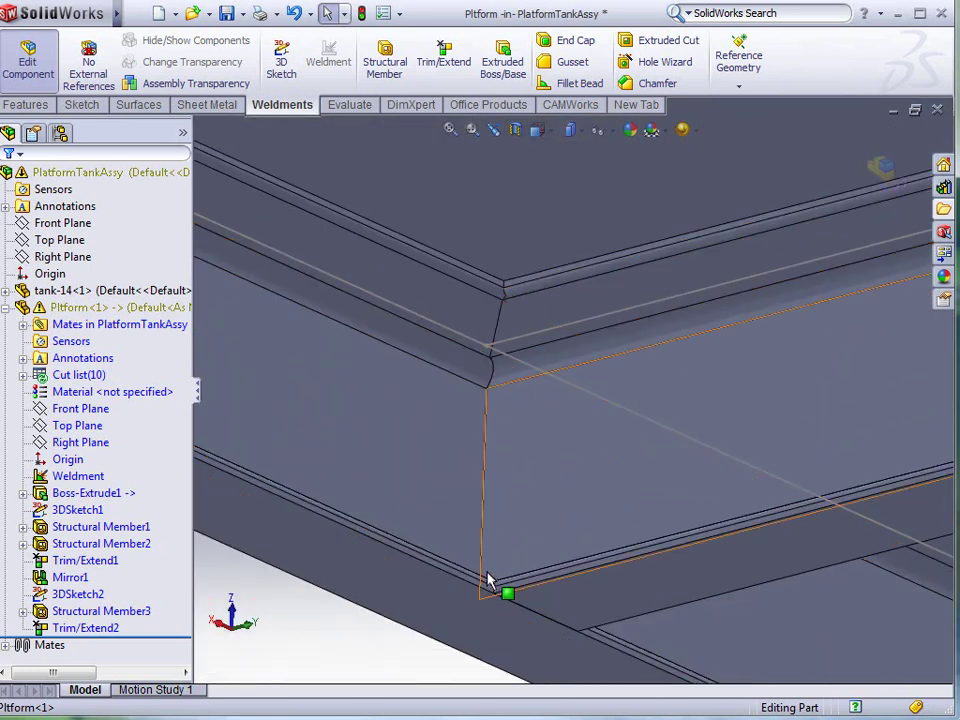
{"action": "middle_click_drag", "start_coordinate": [489, 574], "coordinate": [640, 483]}
{"action": "key", "text": "ctrl+7"}
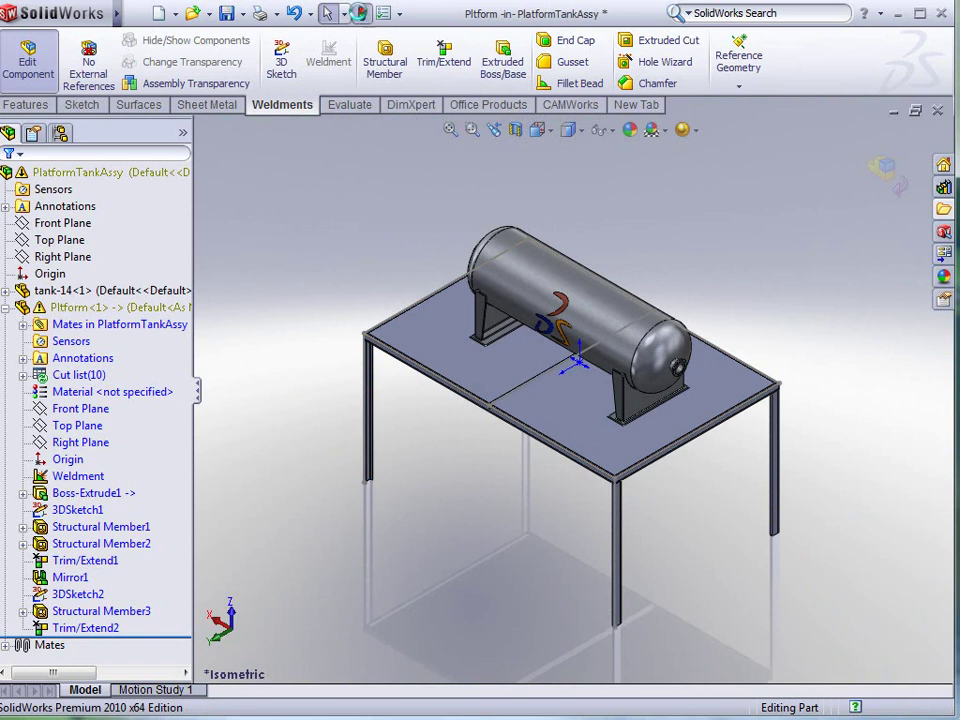
- Rebuild, exit part editing back to PlatformTankAssy, and bring up the Pltform component menu
{"action": "key", "text": "ctrl+b"}
{"action": "left_click", "coordinate": [28, 58]}
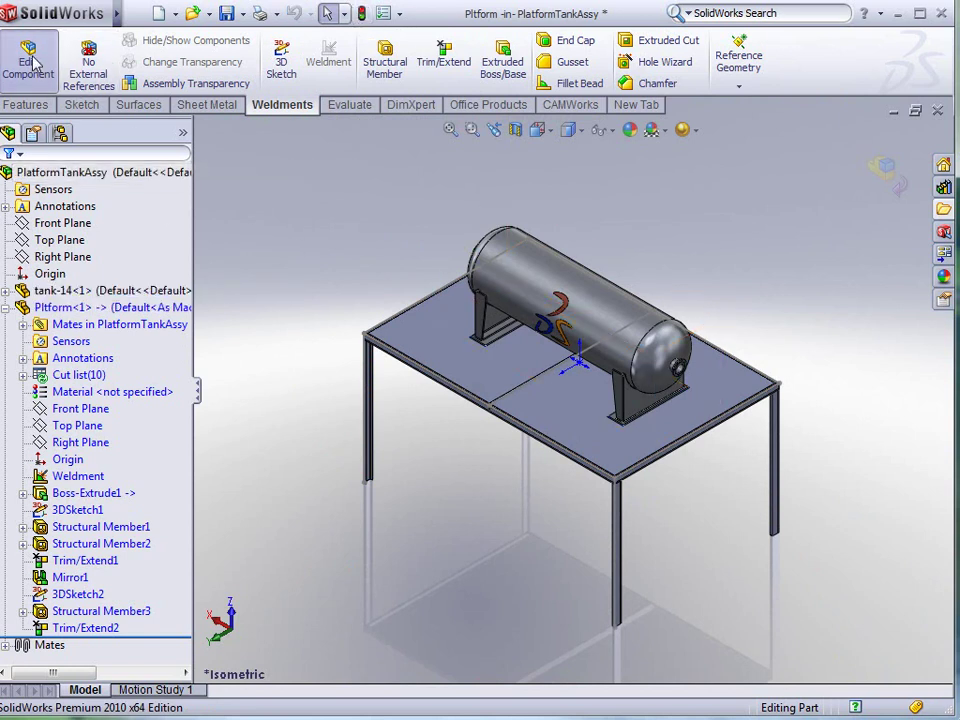
{"action": "mouse_move", "coordinate": [505, 530]}
{"action": "middle_mouse_down"}
{"action": "mouse_move", "coordinate": [510, 484]}
{"action": "mouse_move", "coordinate": [544, 456]}
{"action": "mouse_move", "coordinate": [545, 466]}
{"action": "mouse_move", "coordinate": [555, 426]}
{"action": "mouse_move", "coordinate": [500, 420]}
{"action": "middle_mouse_up"}
{"action": "right_click", "coordinate": [58, 315]}
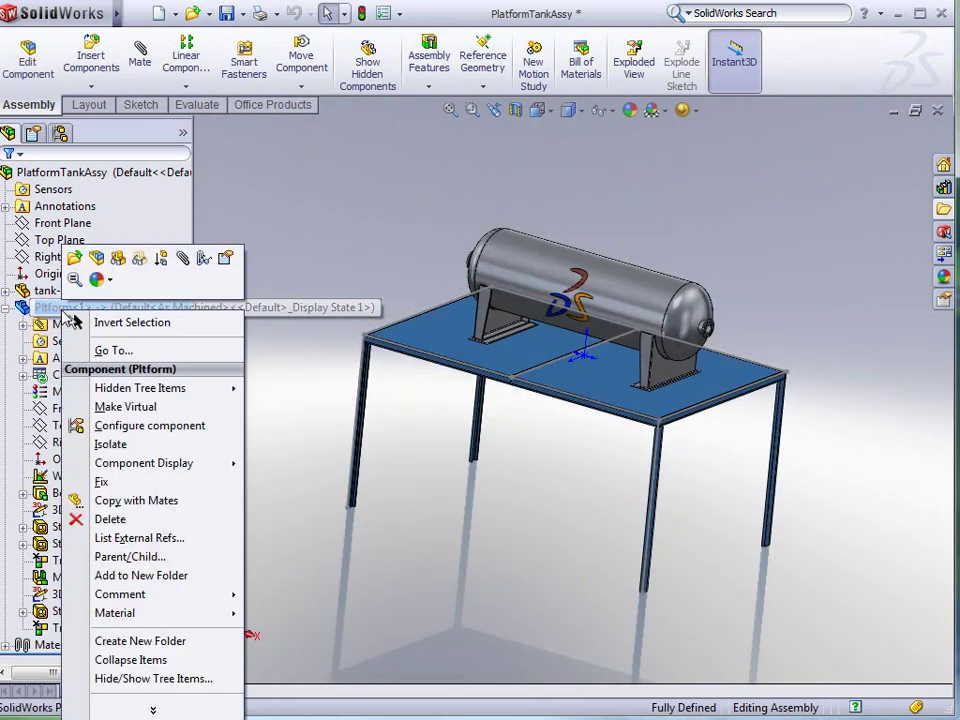
- Open Pltform in its own window and update its cut list to group identical bodies
{"action": "left_click", "coordinate": [86, 273]}
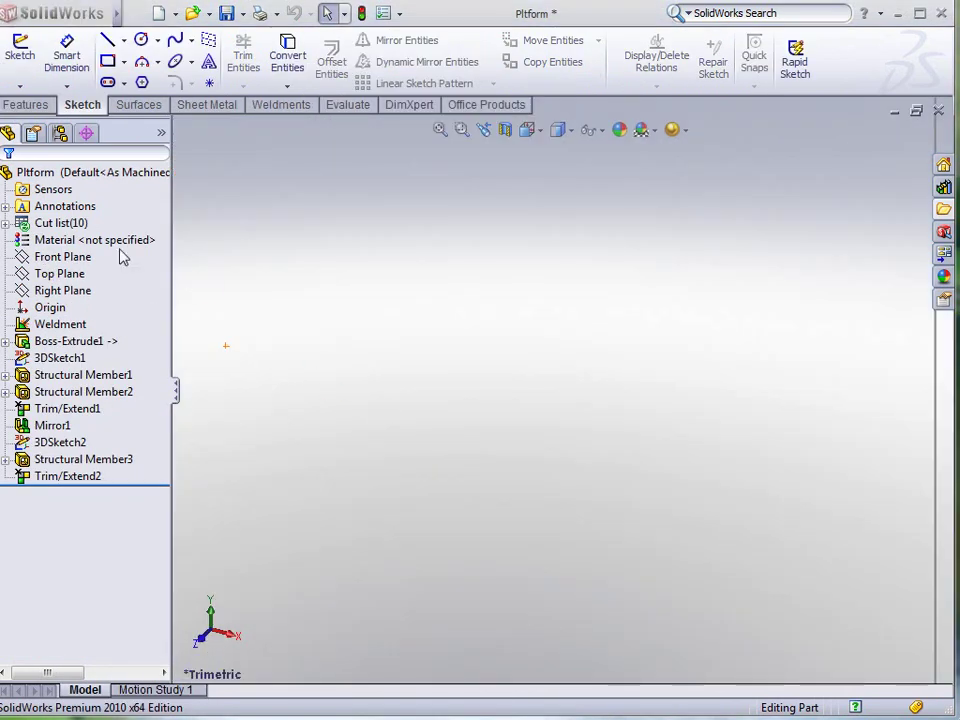
{"action": "left_click", "coordinate": [5, 224]}
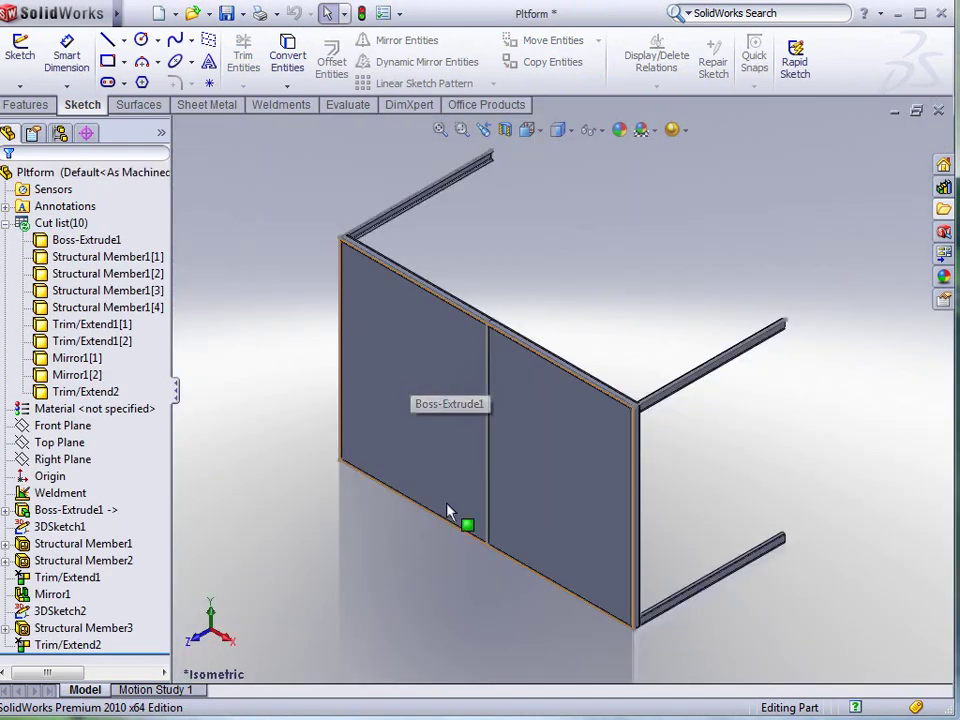
{"action": "middle_click_drag", "start_coordinate": [450, 510], "coordinate": [455, 380]}
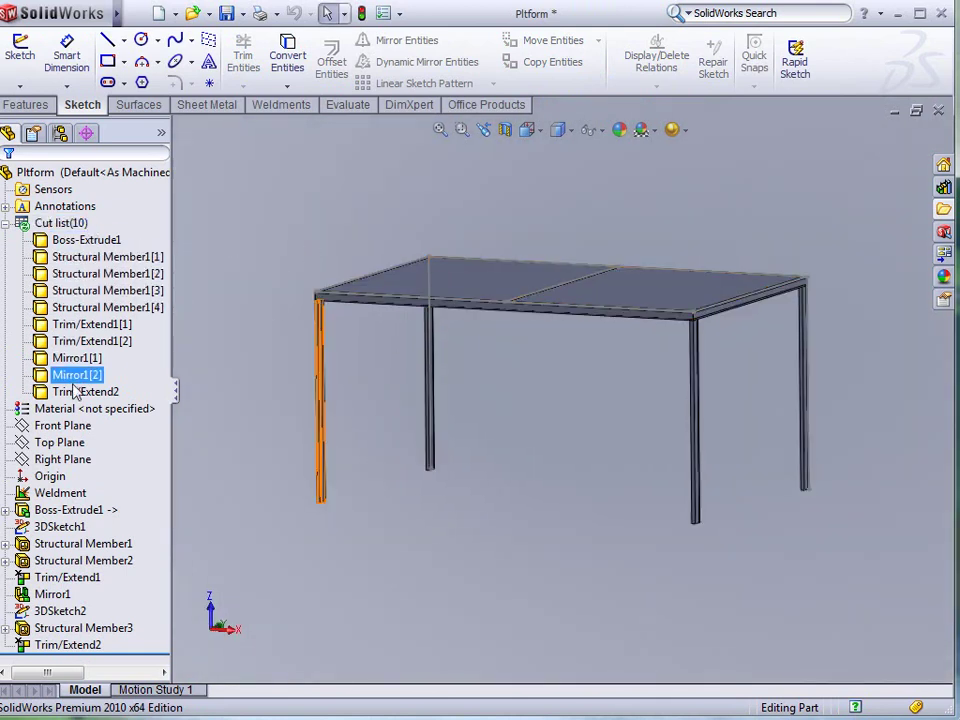
{"action": "right_click", "coordinate": [60, 223]}
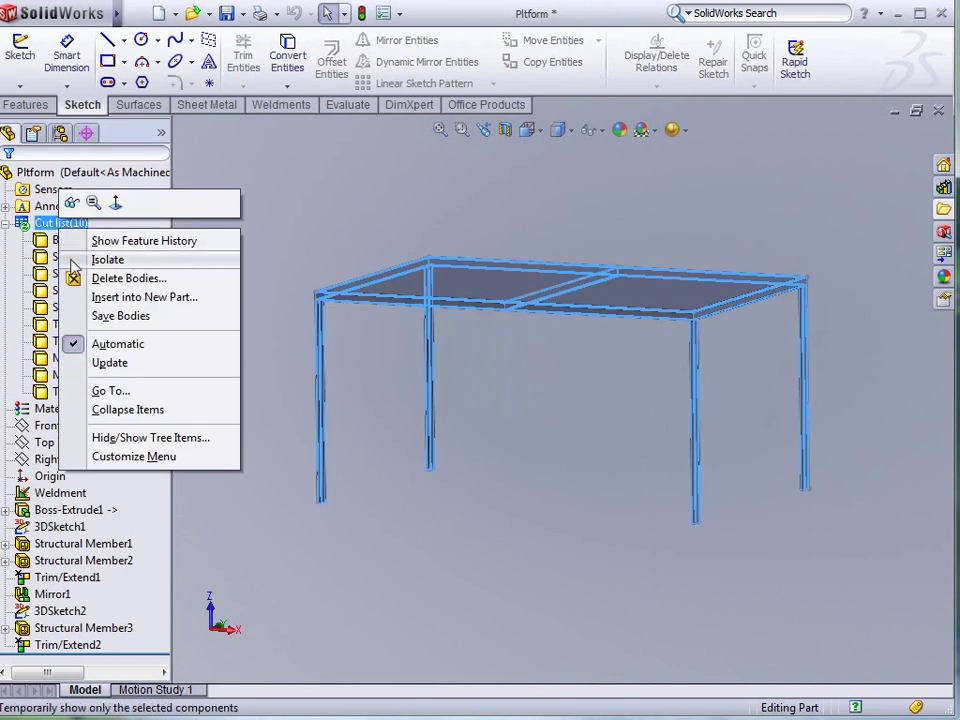
{"action": "left_click", "coordinate": [110, 364]}
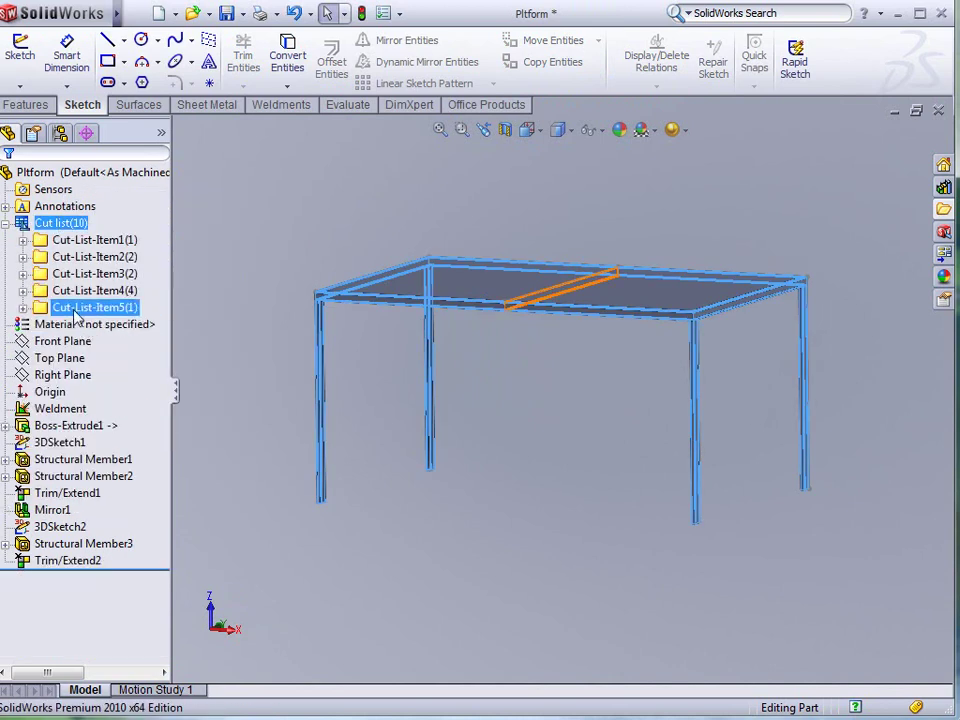
- Check the bodies in Cut-List-Item1 through Cut-List-Item5 one by one
{"action": "left_click", "coordinate": [82, 243]}
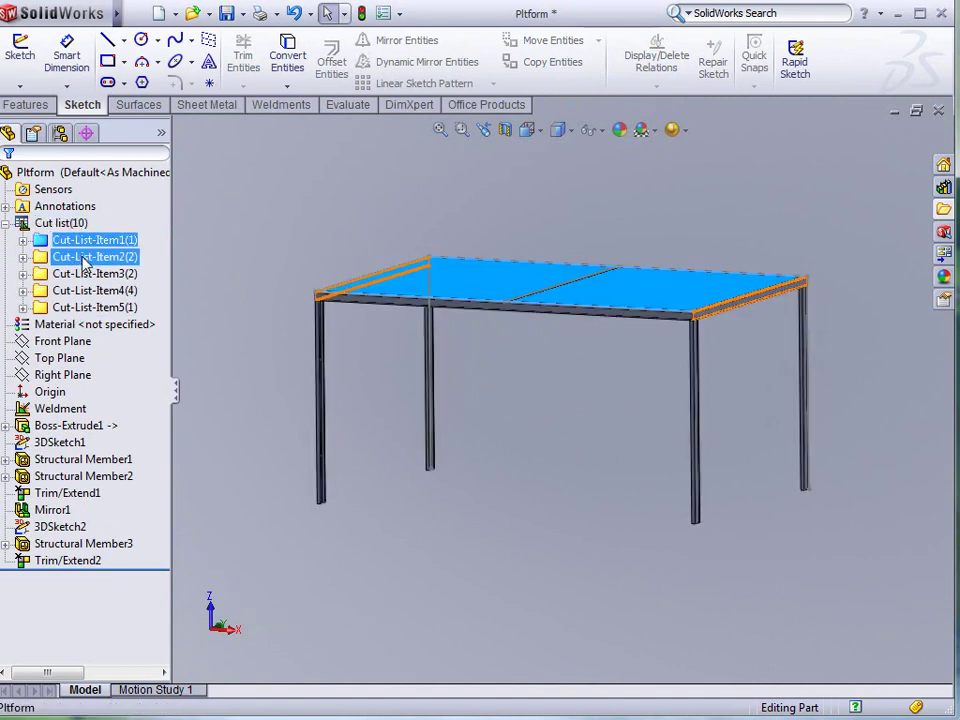
{"action": "left_click", "coordinate": [84, 258]}
{"action": "left_click", "coordinate": [88, 275]}
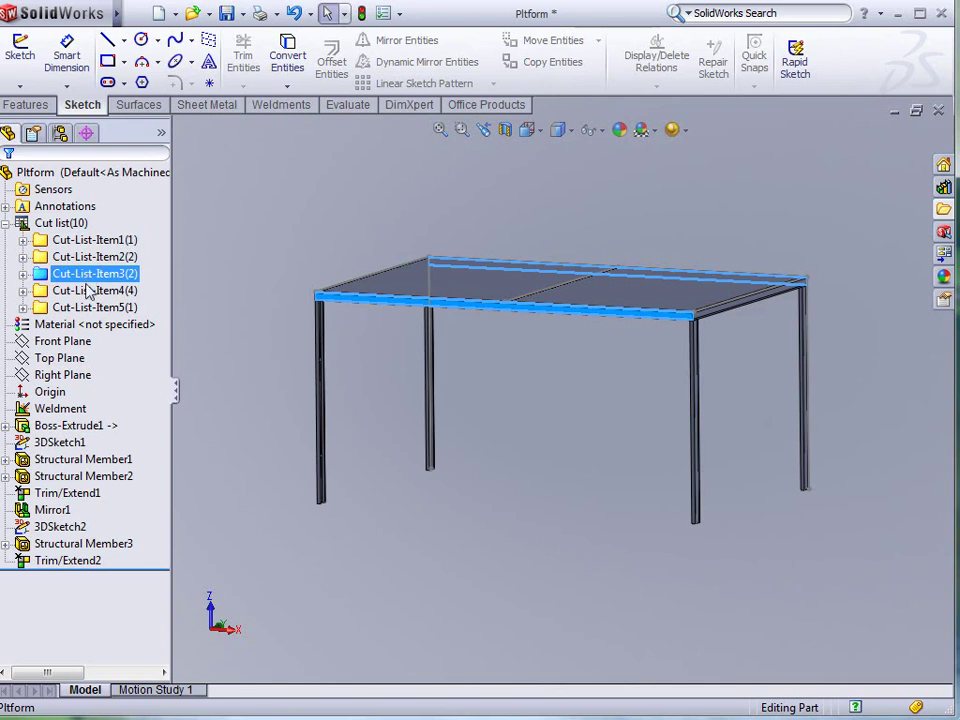
{"action": "left_click", "coordinate": [90, 291]}
{"action": "left_click", "coordinate": [88, 307]}
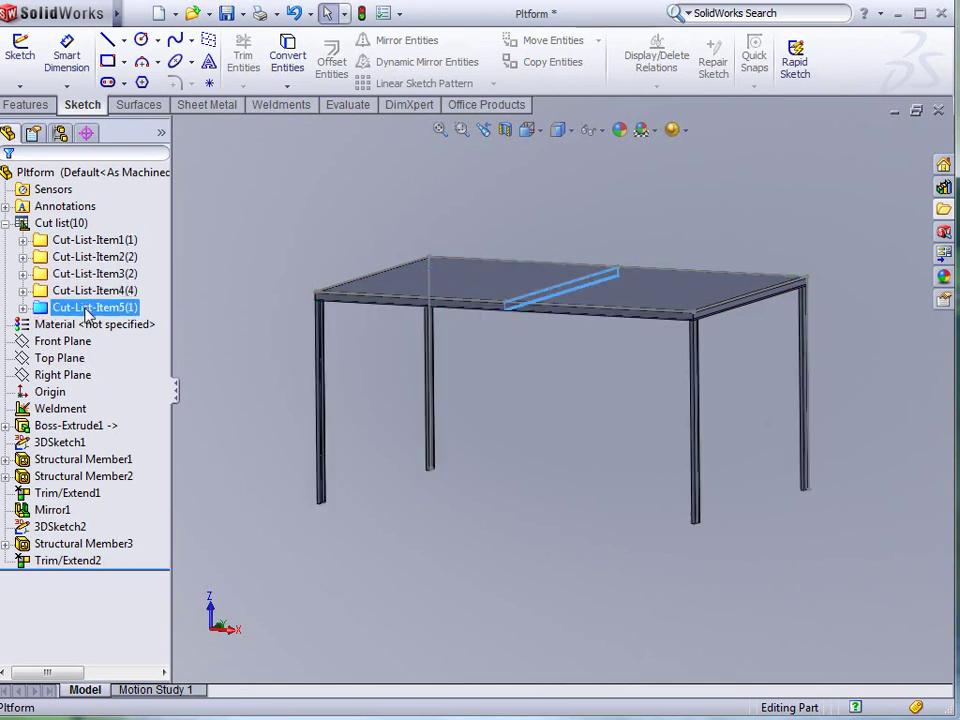
{"action": "left_click", "coordinate": [516, 381]}
{"action": "middle_click_drag", "start_coordinate": [502, 406], "coordinate": [483, 449]}
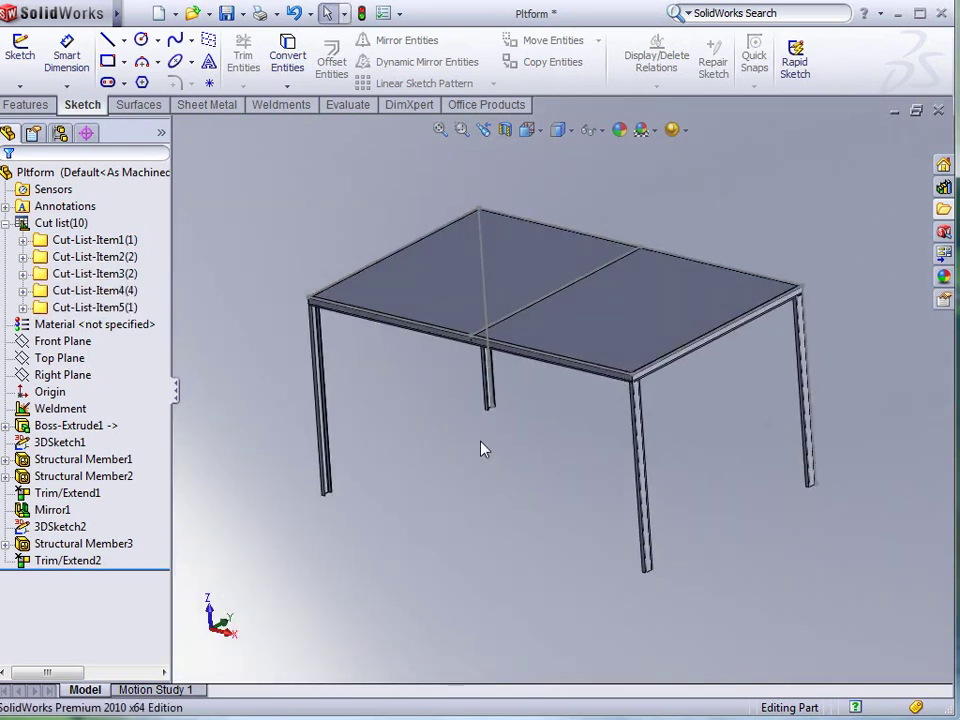
{"action": "scroll", "coordinate": [422, 375], "scroll_direction": "down", "scroll_amount": 2}
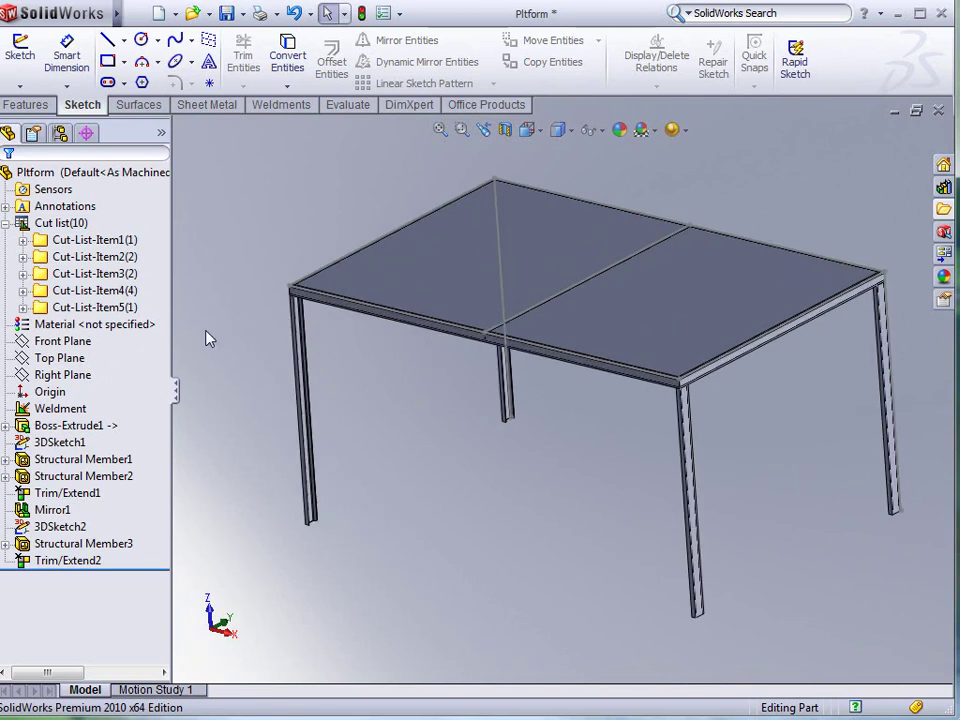
- Open the Properties of Cut-List-Item1 and move the dialog to the screen centre
{"action": "right_click", "coordinate": [80, 243]}
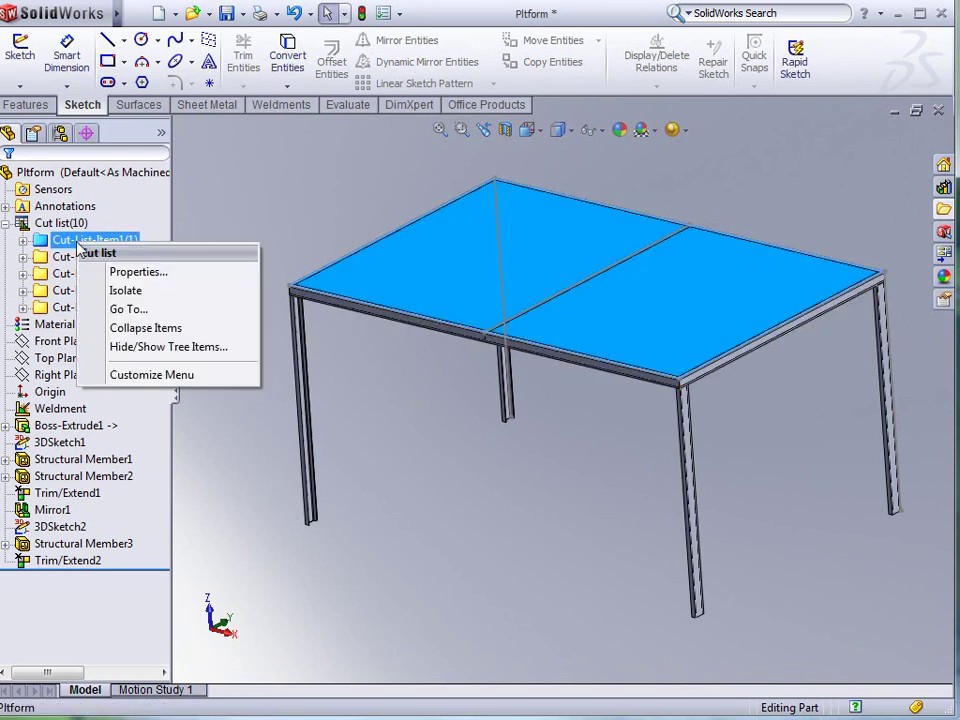
{"action": "left_click", "coordinate": [124, 271]}
{"action": "left_click_drag", "start_coordinate": [147, 262], "coordinate": [347, 176]}
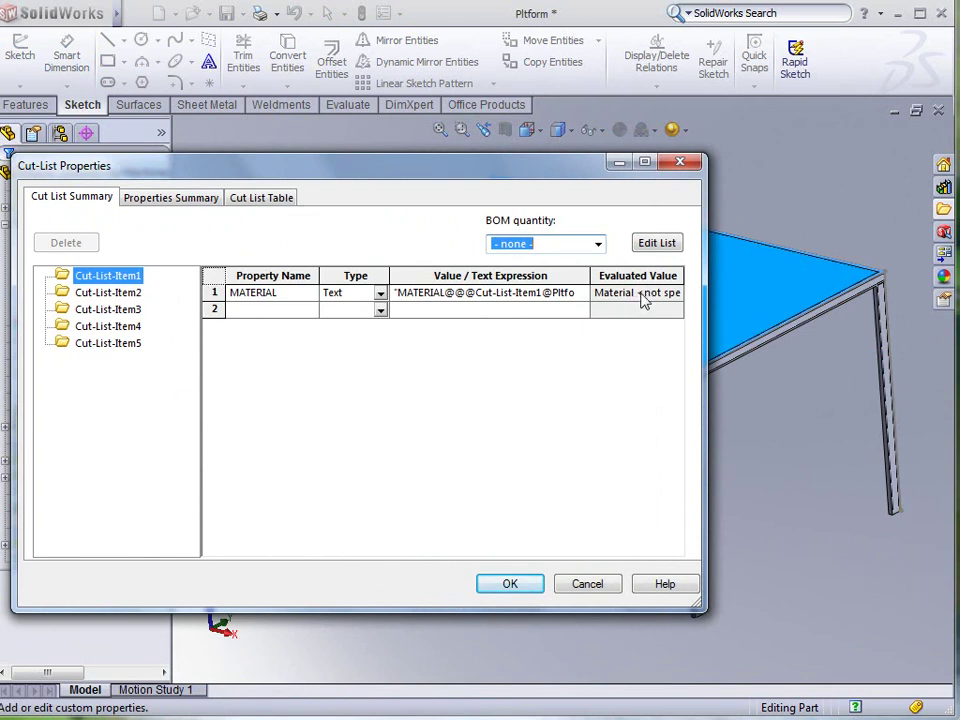
- Close the cut-list properties and assign Plain Carbon Steel as the platform material
{"action": "left_click", "coordinate": [512, 585]}
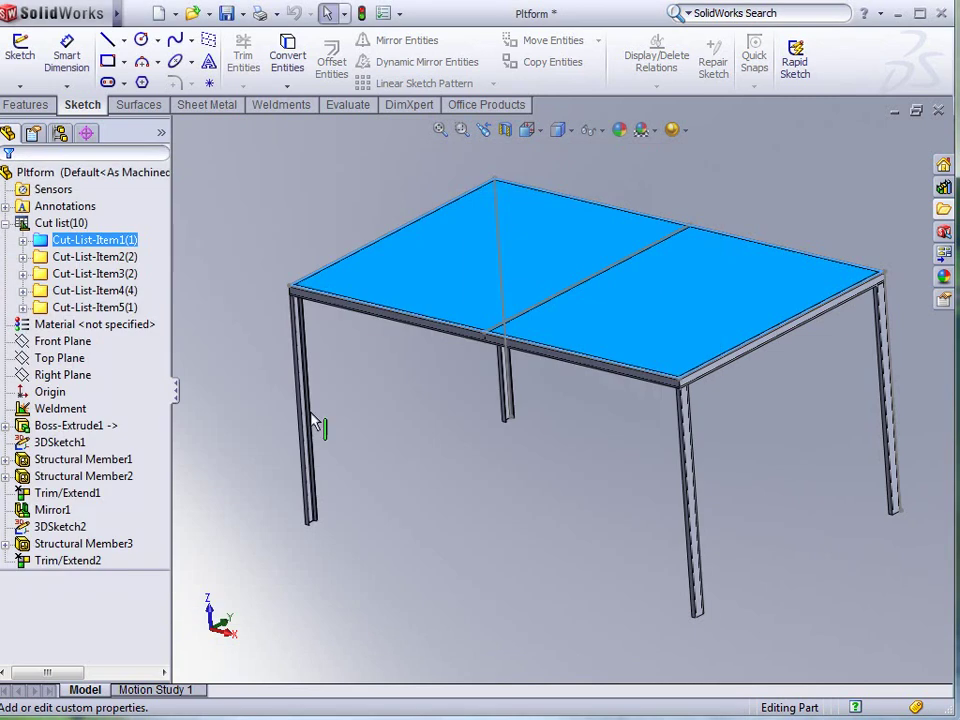
{"action": "right_click", "coordinate": [70, 330]}
{"action": "left_click", "coordinate": [150, 399]}
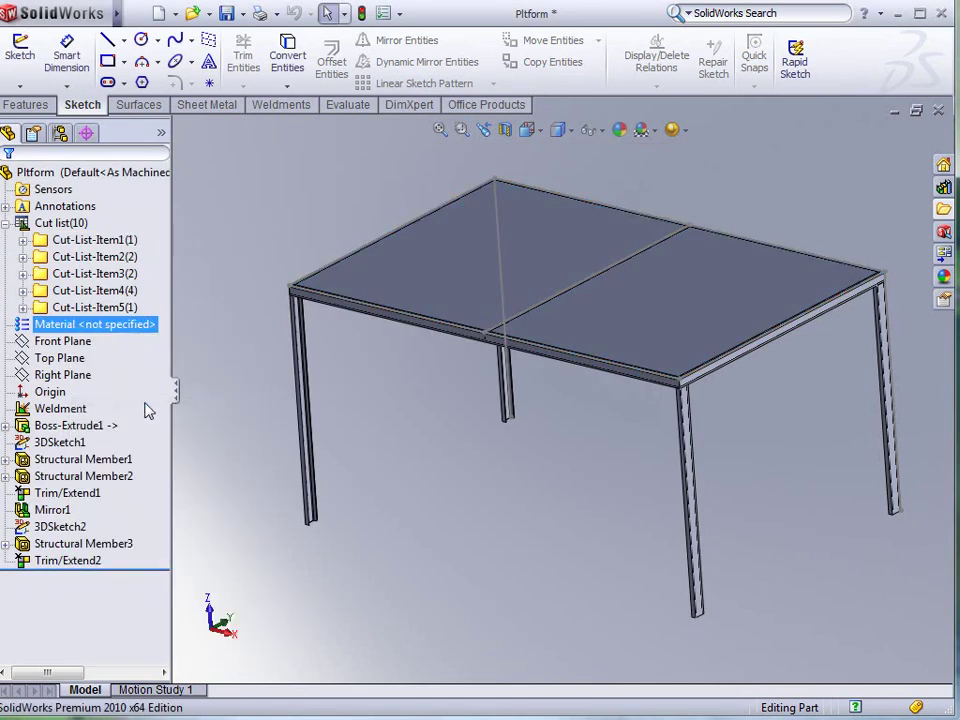
- Reopen Cut-List-Item1's properties and view the Cut List Table with five items
{"action": "right_click", "coordinate": [88, 240]}
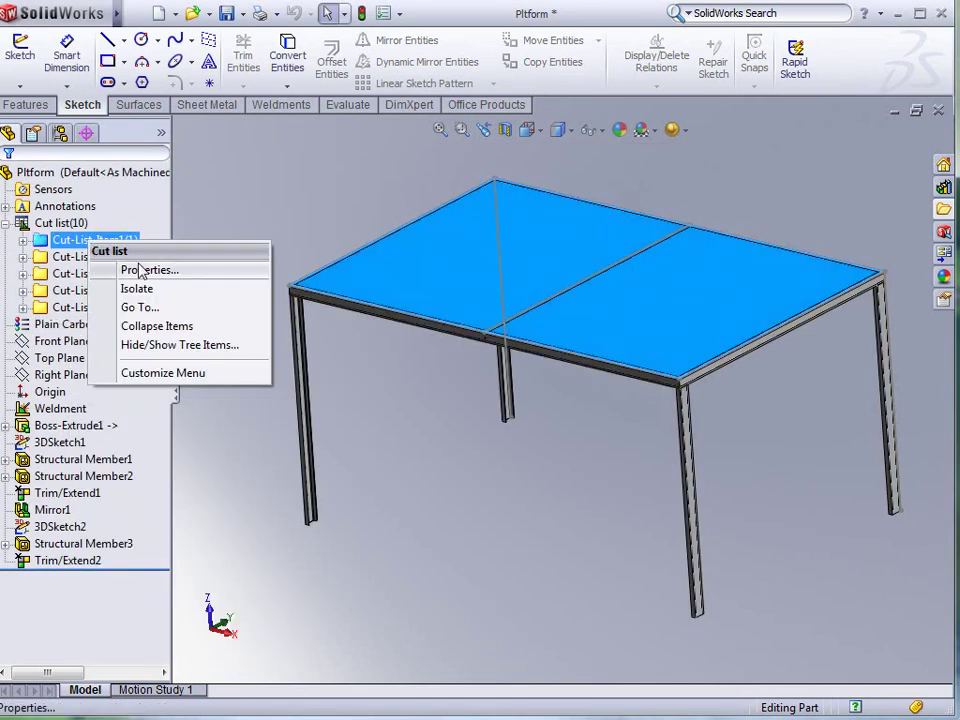
{"action": "left_click", "coordinate": [145, 271]}
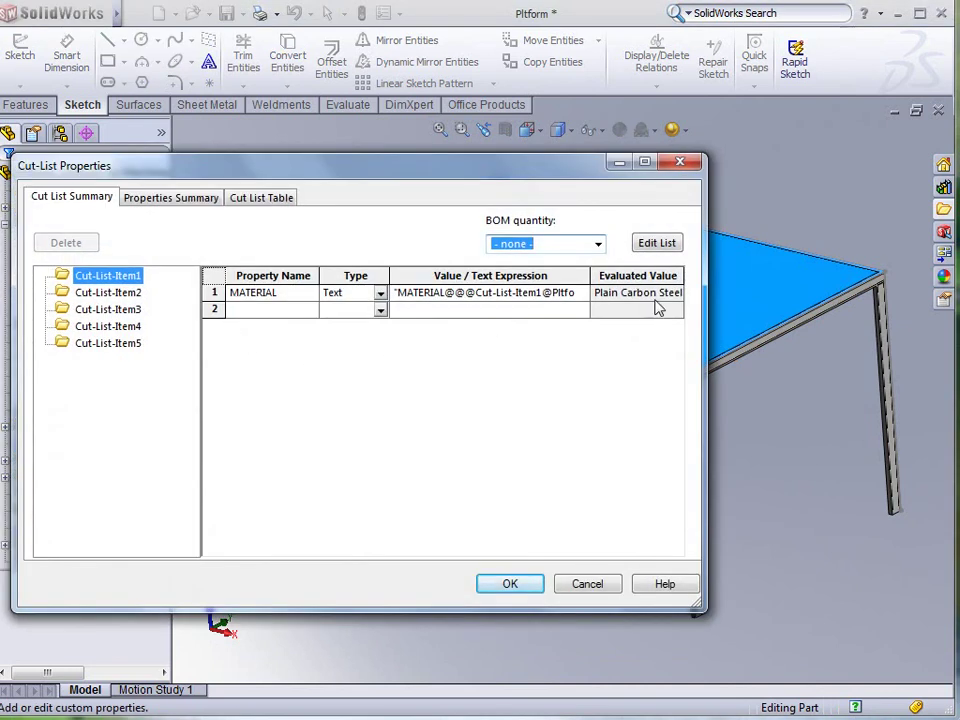
{"action": "left_click", "coordinate": [260, 200]}
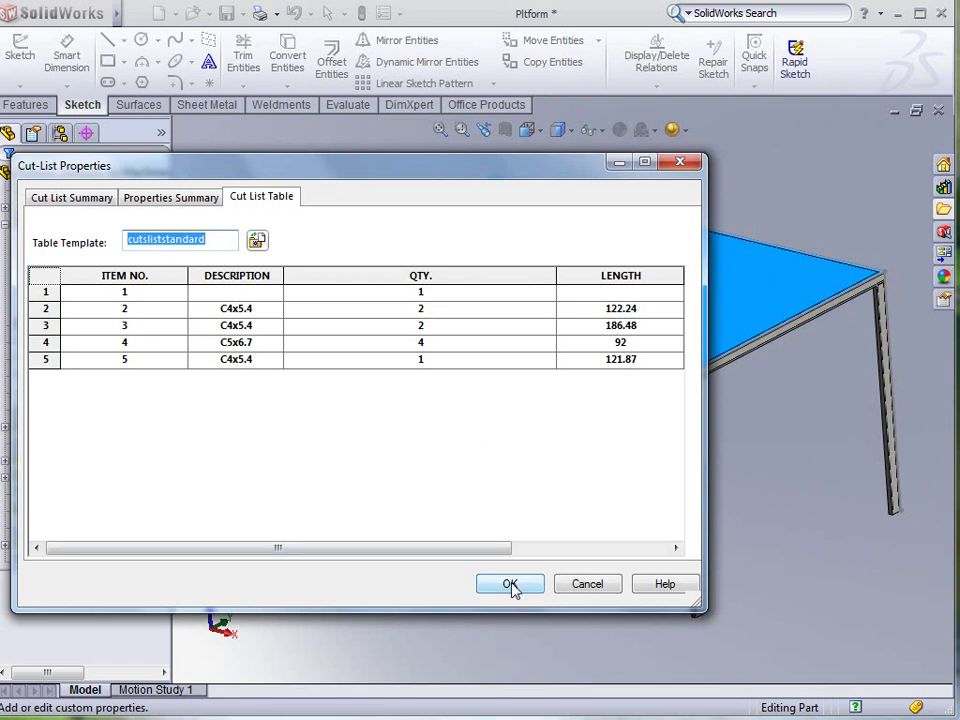
- Add a DESCRIPTION property to Cut-List-Item1 starting with the value PL
{"action": "left_click", "coordinate": [66, 204]}
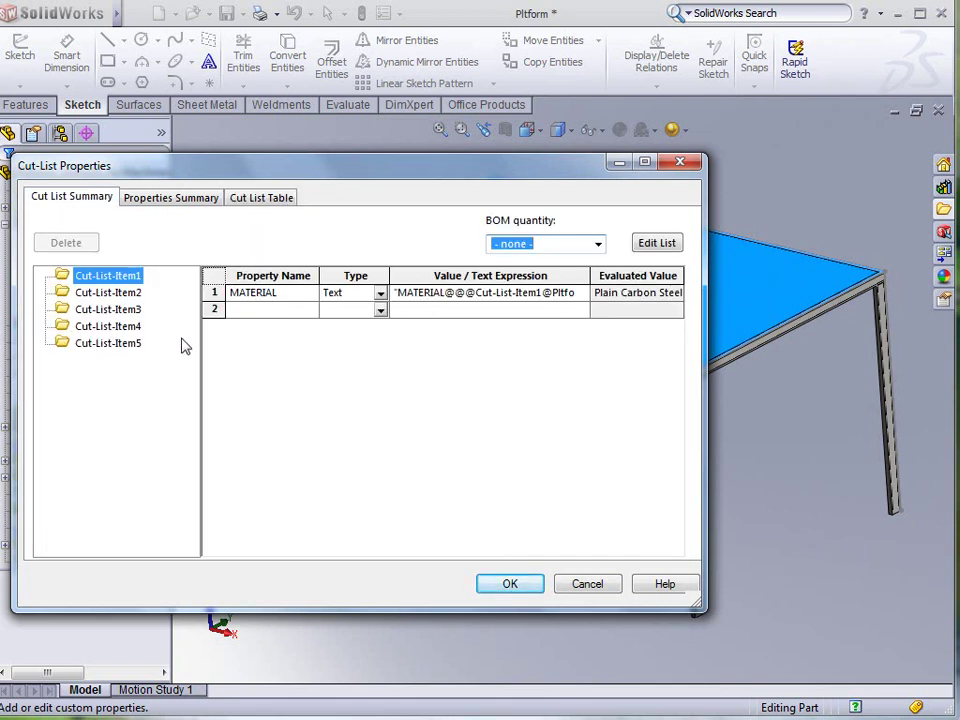
{"action": "left_click", "coordinate": [316, 314]}
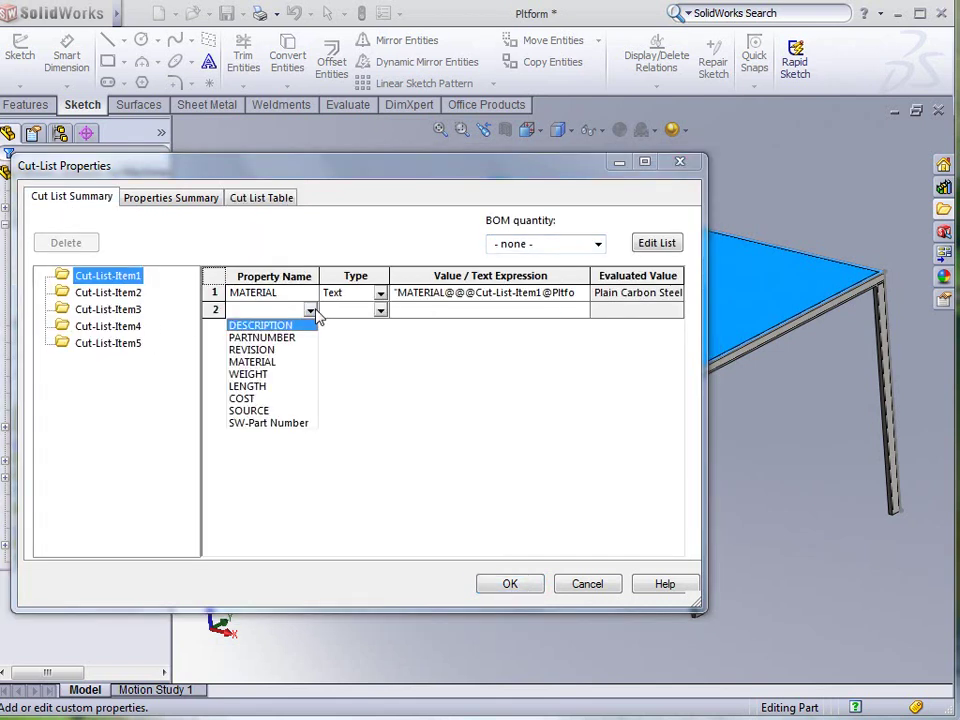
{"action": "left_click", "coordinate": [266, 328]}
{"action": "left_click", "coordinate": [412, 311]}
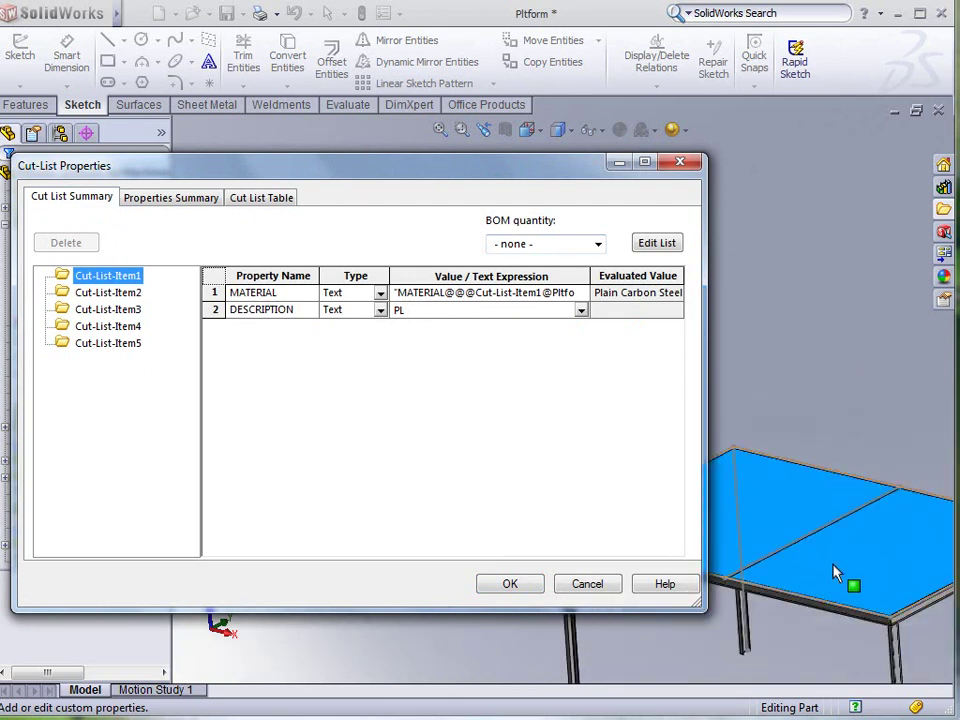
{"action": "key", "text": "Return"}
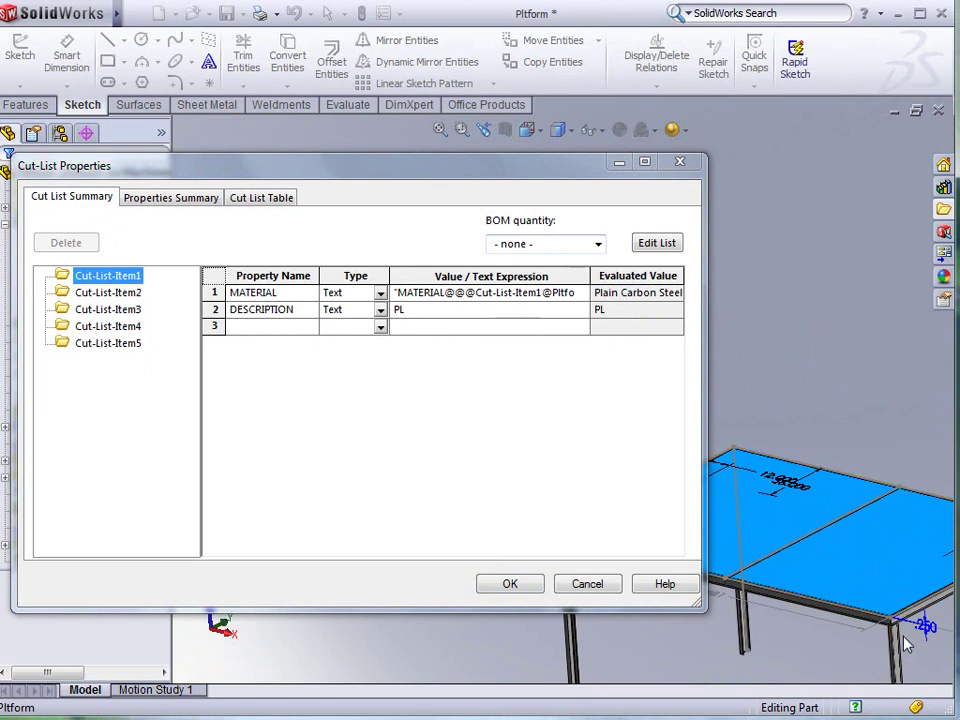
- Append the plate thickness, width and length dimensions, separated by x, and preview the table
{"action": "left_click", "coordinate": [928, 628]}
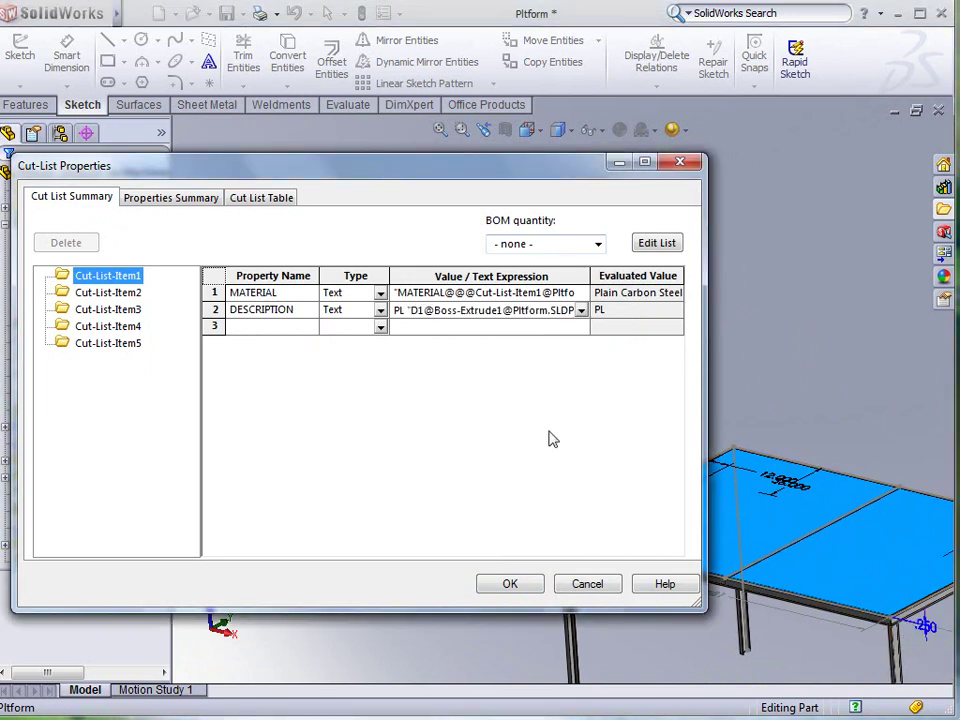
{"action": "type", "text": "x"}
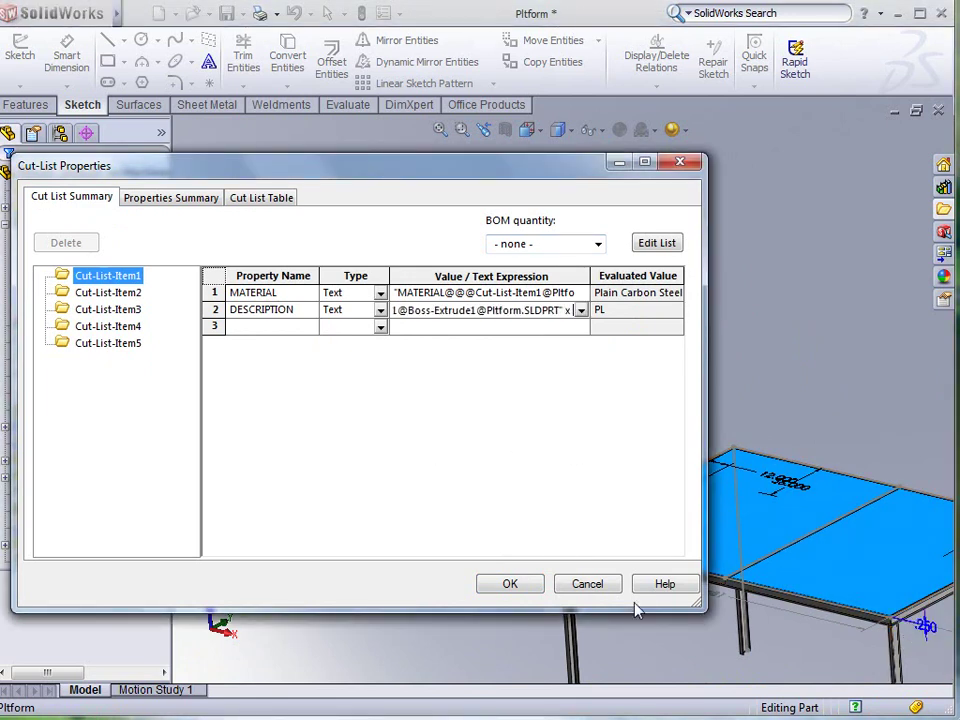
{"action": "middle_click_drag", "start_coordinate": [484, 662], "coordinate": [587, 610]}
{"action": "middle_click_drag", "start_coordinate": [778, 563], "coordinate": [809, 498]}
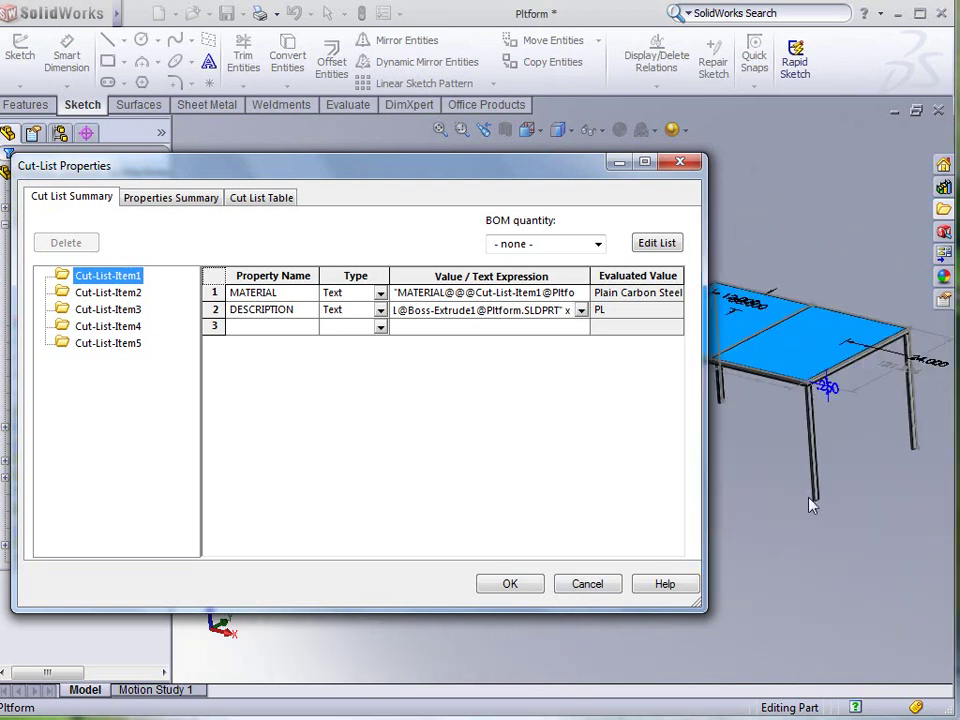
{"action": "left_click", "coordinate": [897, 374]}
{"action": "left_click", "coordinate": [828, 407]}
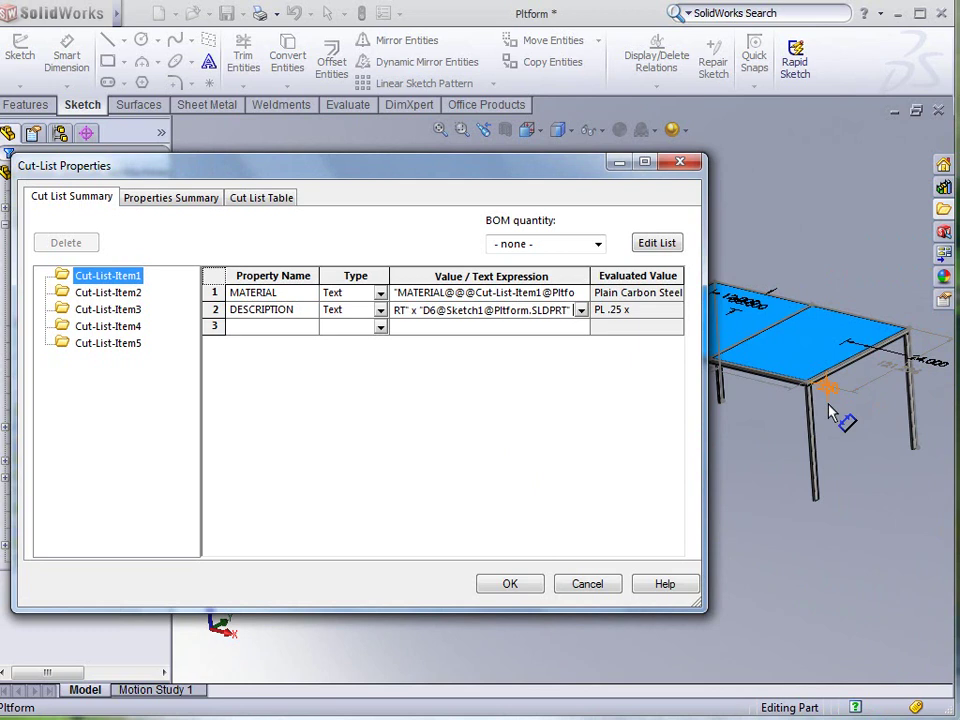
{"action": "type", "text": "x"}
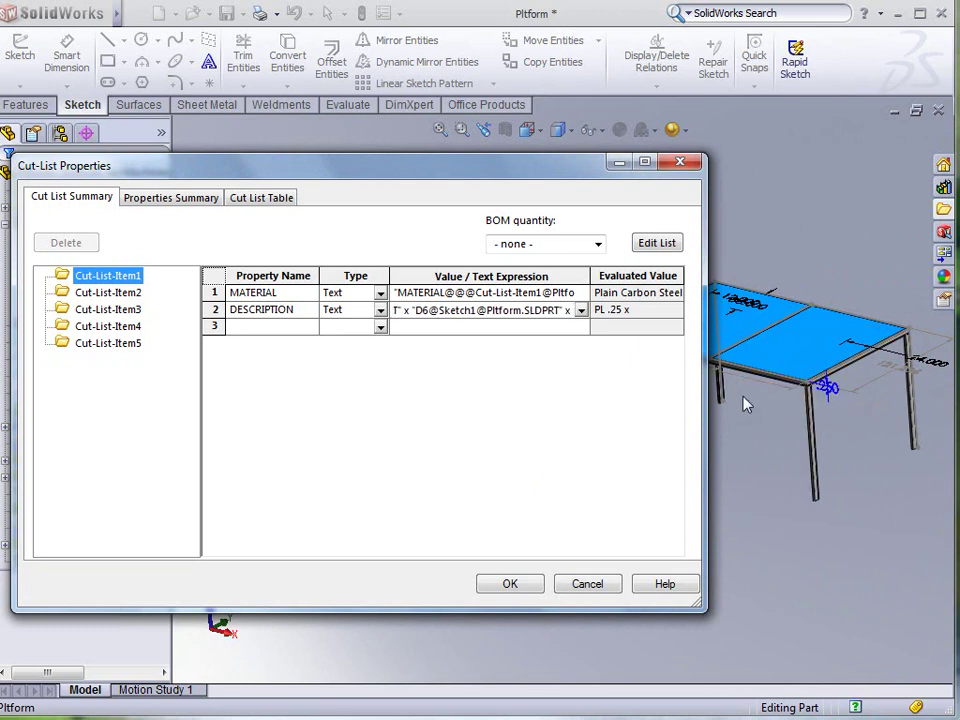
{"action": "middle_click_drag", "start_coordinate": [745, 404], "coordinate": [549, 424]}
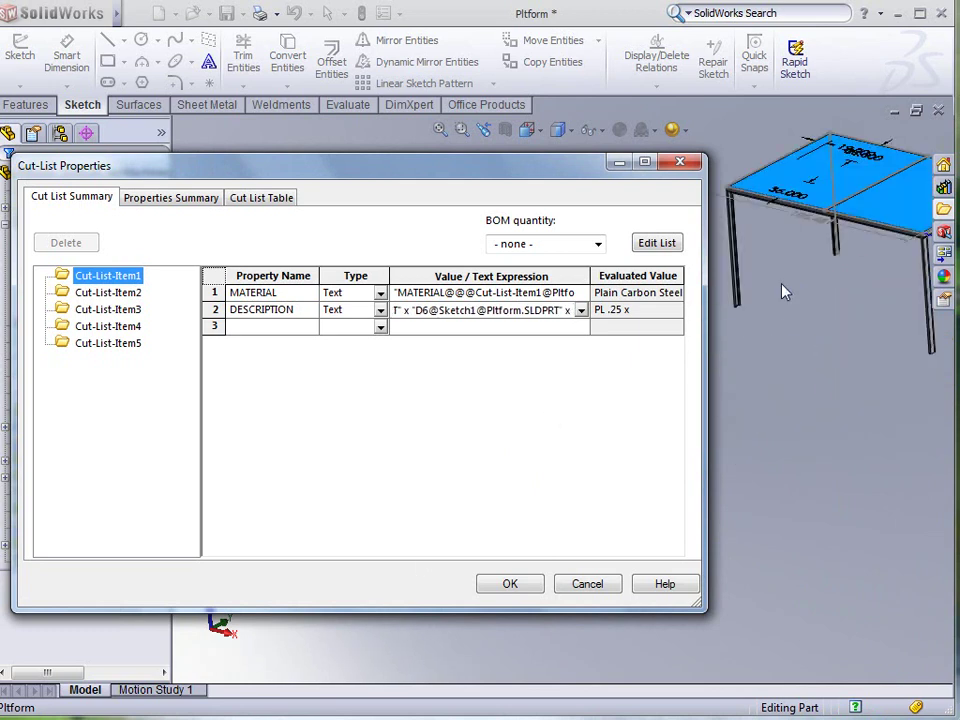
{"action": "left_click", "coordinate": [812, 226]}
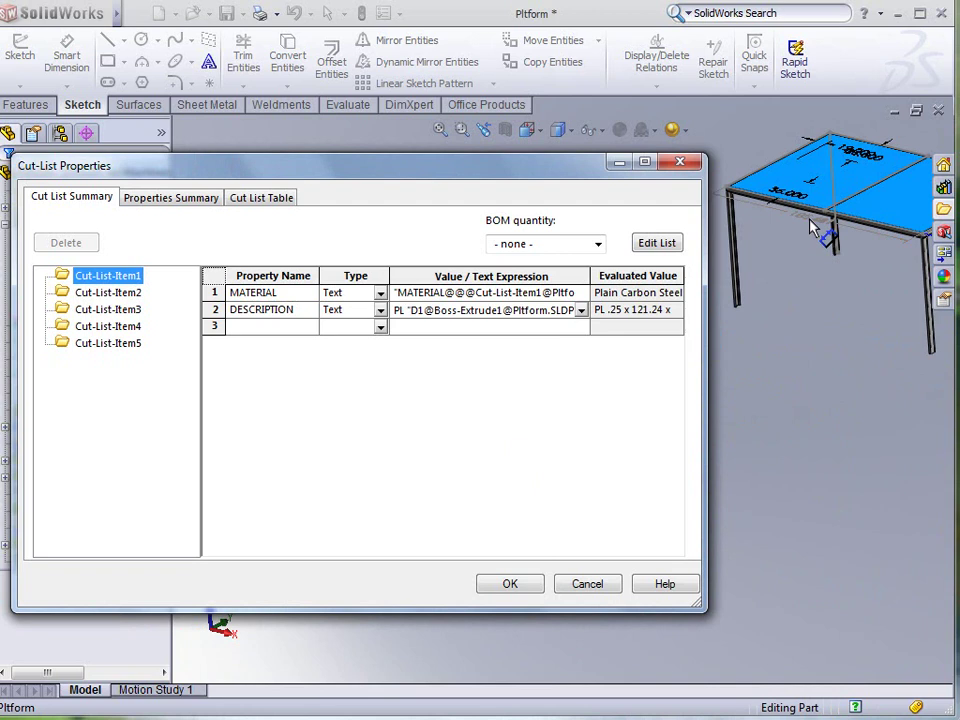
{"action": "left_click", "coordinate": [736, 364]}
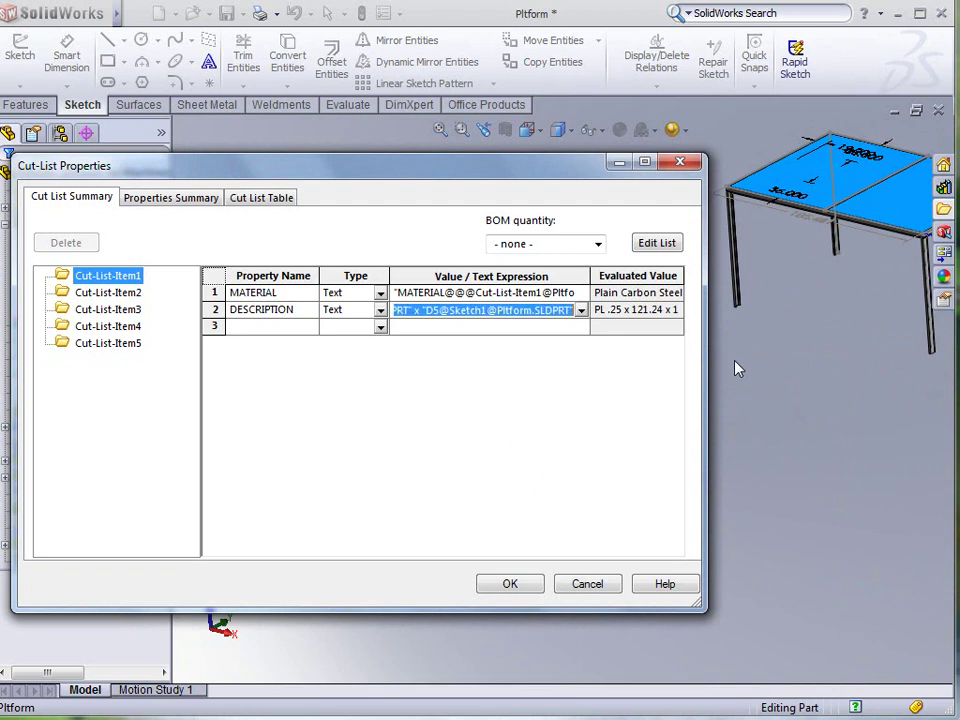
{"action": "left_click", "coordinate": [258, 200]}
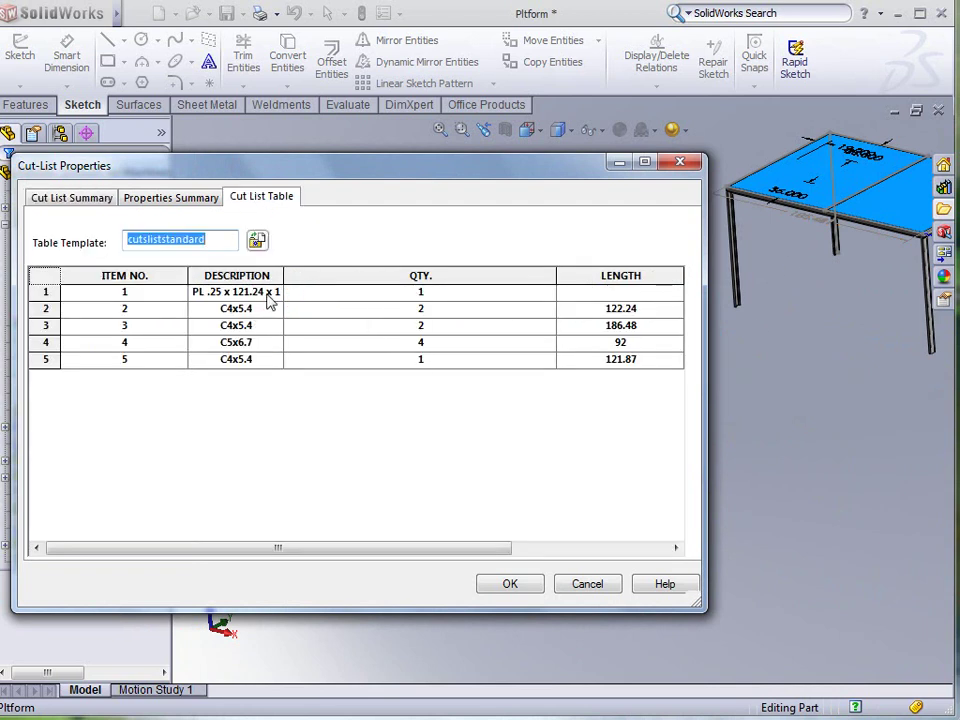
- Accept the cut-list changes and start a C (ANSI) Landscape drawing from the platform
{"action": "left_click", "coordinate": [510, 584]}
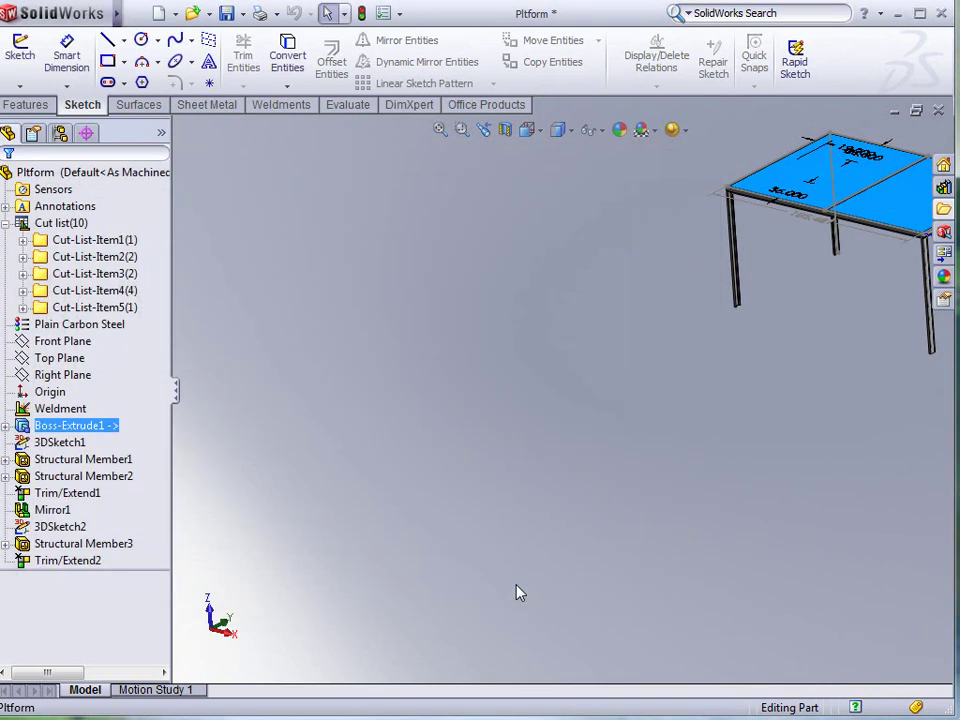
{"action": "left_click", "coordinate": [177, 15]}
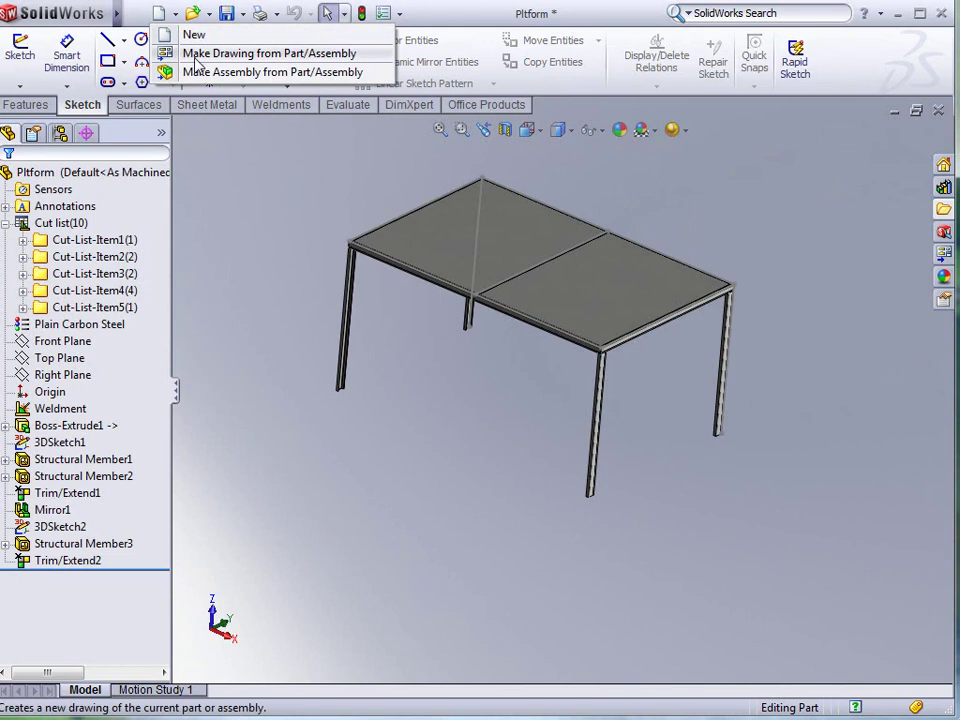
{"action": "left_click", "coordinate": [148, 52]}
{"action": "double_click", "coordinate": [134, 248]}
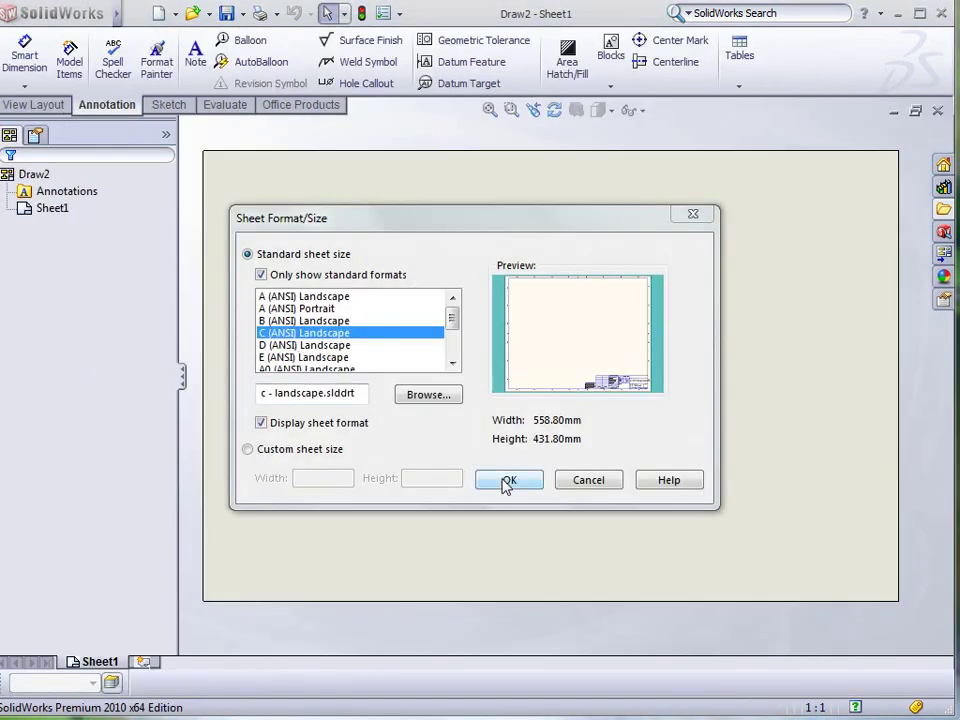
{"action": "left_click", "coordinate": [507, 481]}
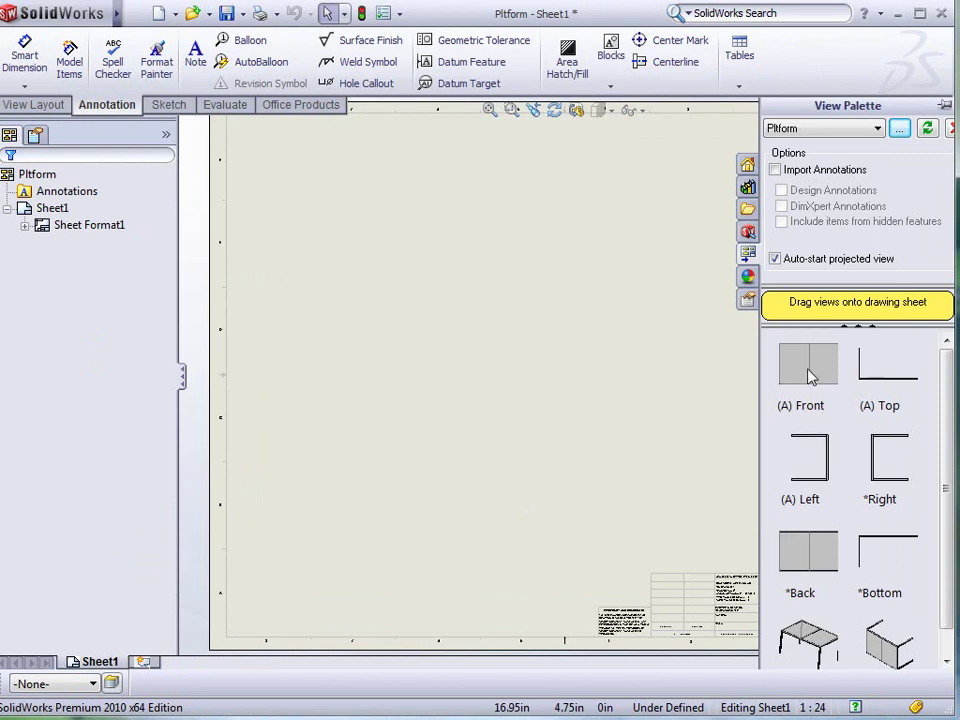
- Place the front view mid-sheet with the top view above and right view beside it
{"action": "left_click_drag", "start_coordinate": [810, 376], "coordinate": [469, 421]}
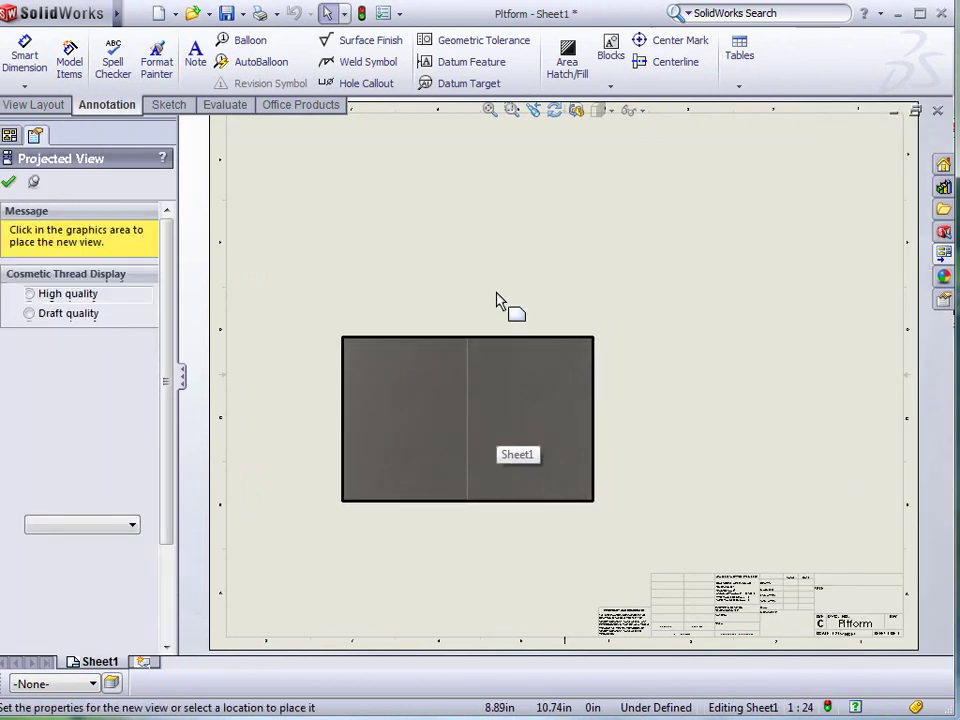
{"action": "left_click", "coordinate": [470, 220]}
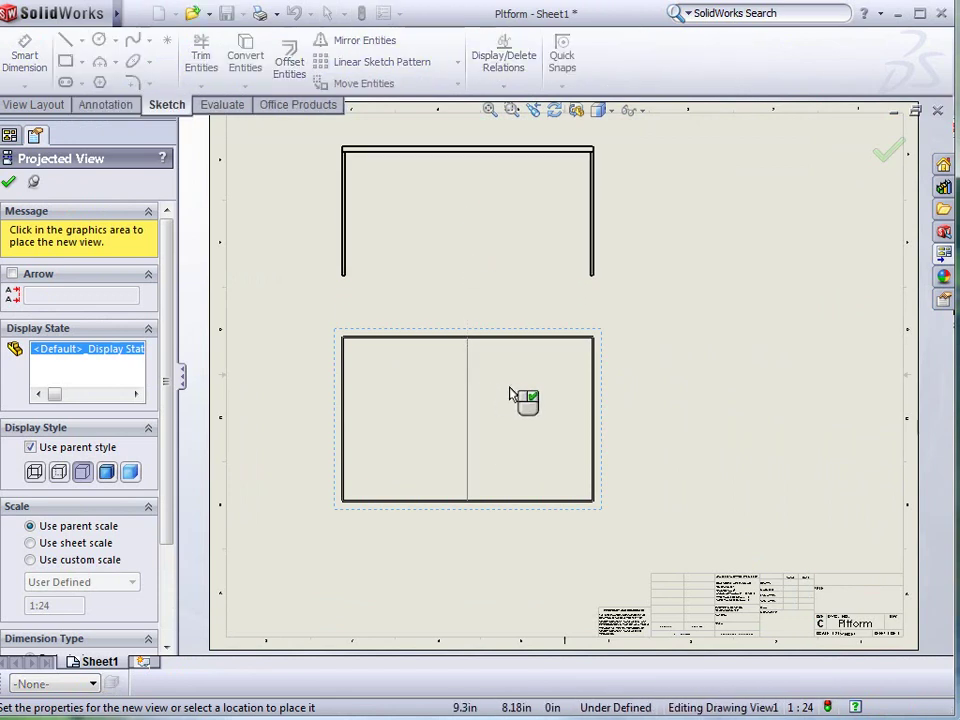
{"action": "left_click", "coordinate": [593, 452]}
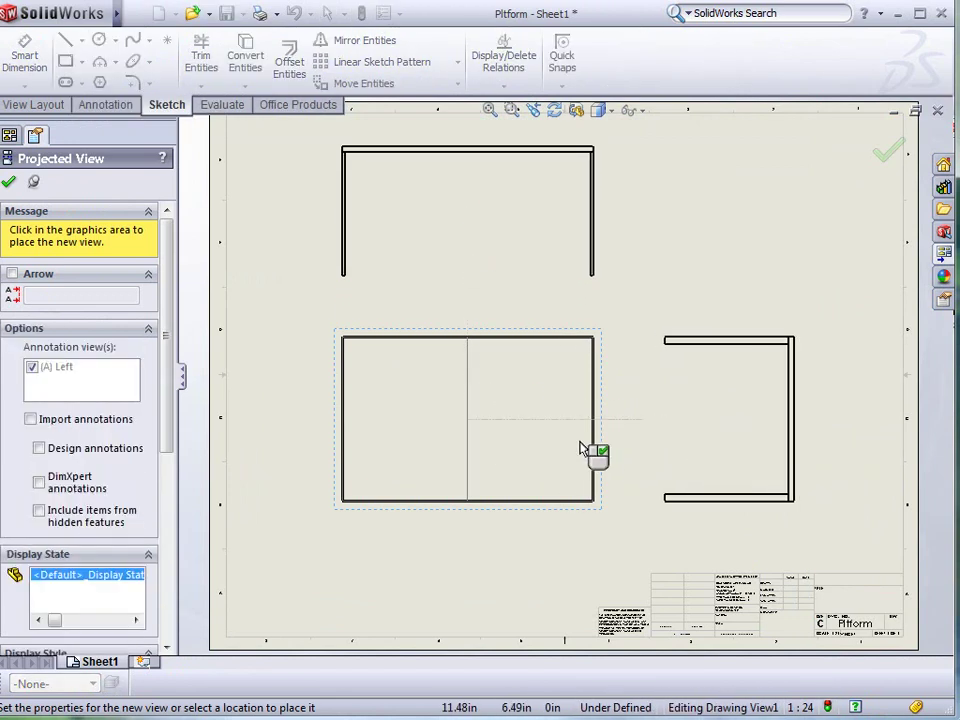
{"action": "left_click", "coordinate": [8, 181]}
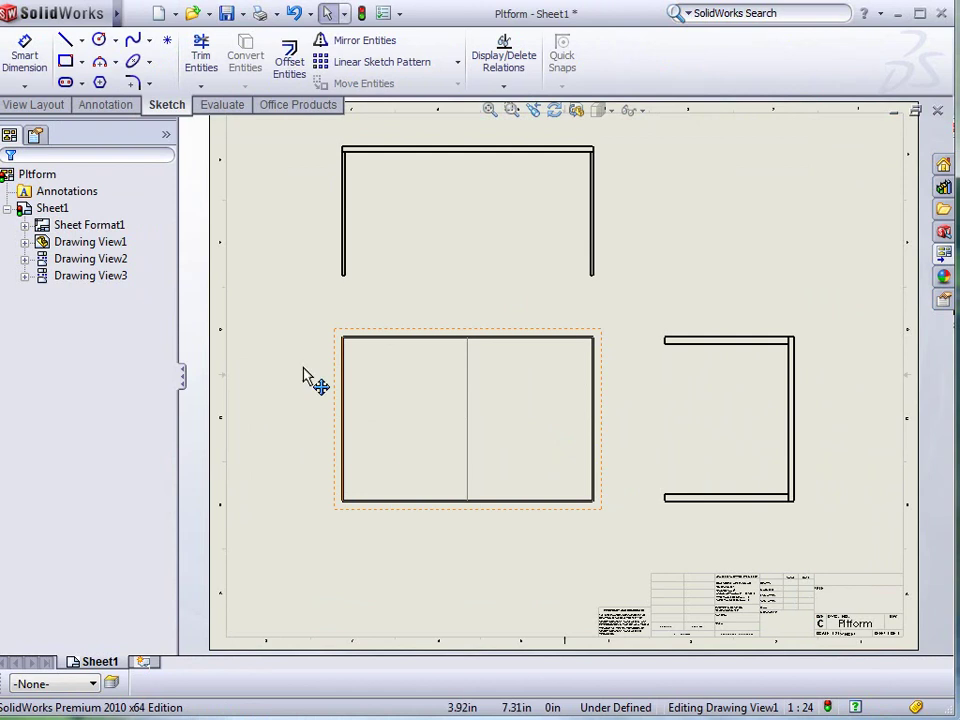
- Insert a Weldment Cut List table from the front view at the sheet's bottom-left corner
{"action": "left_click", "coordinate": [106, 105]}
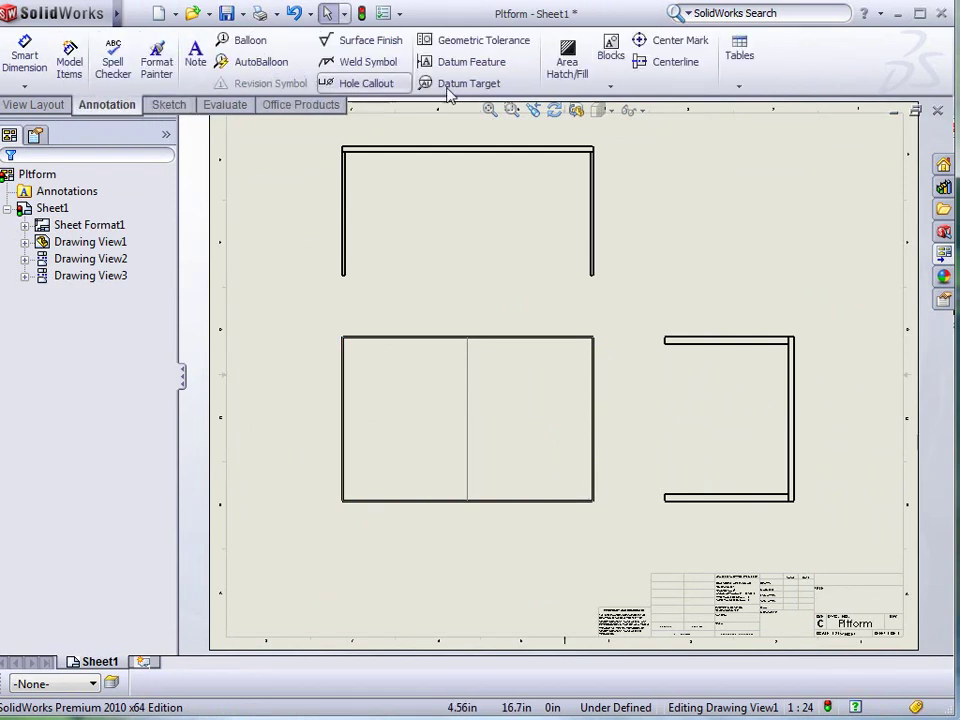
{"action": "left_click", "coordinate": [739, 86]}
{"action": "left_click", "coordinate": [771, 180]}
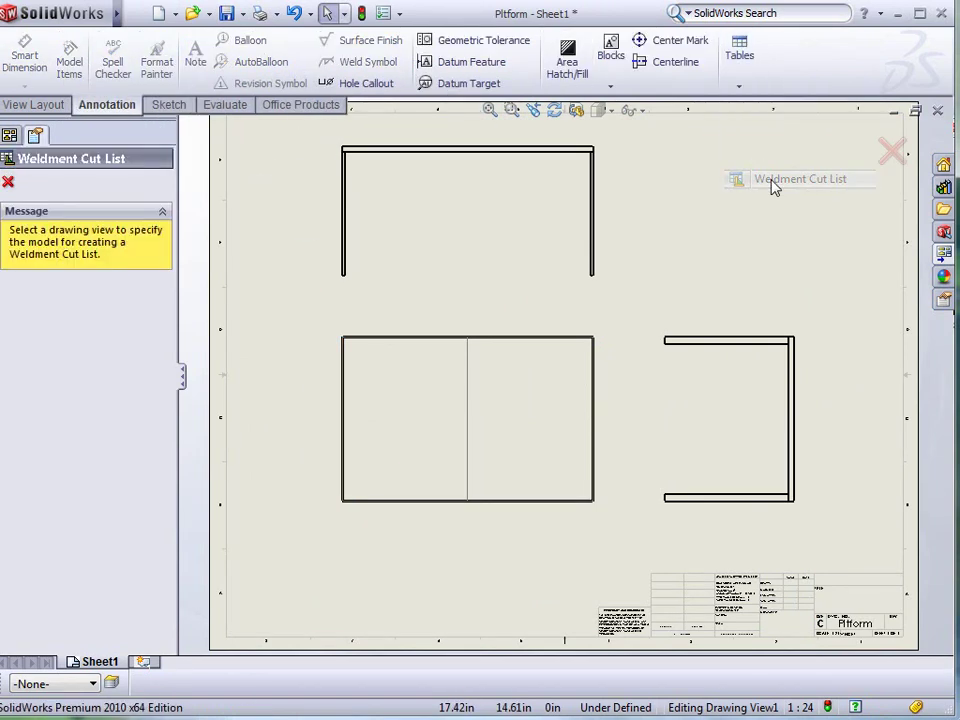
{"action": "left_click", "coordinate": [424, 419]}
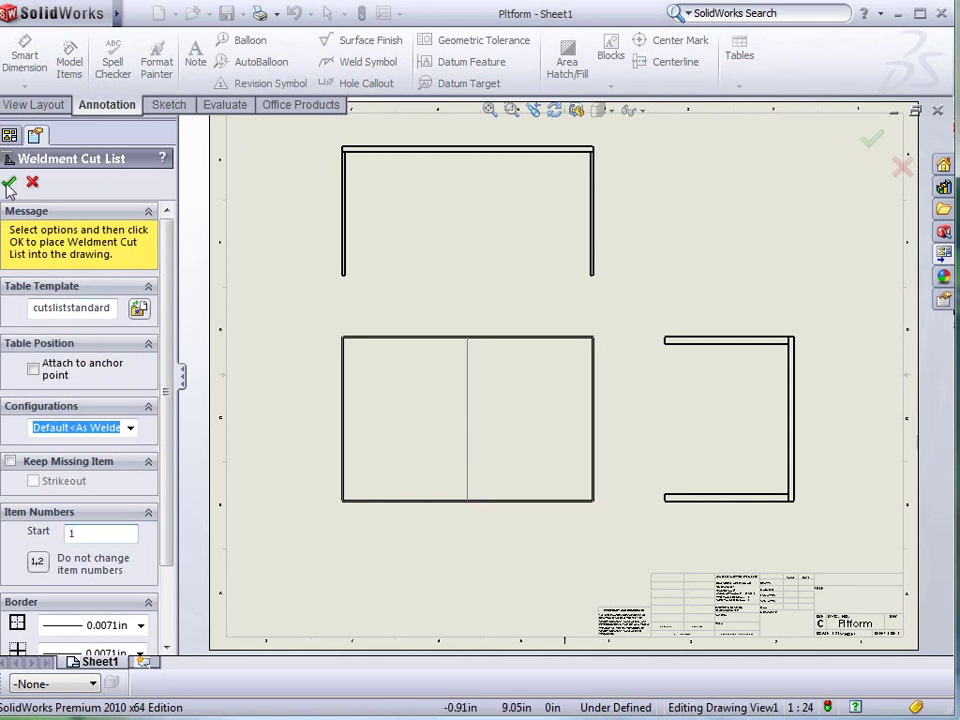
{"action": "left_click", "coordinate": [240, 541]}
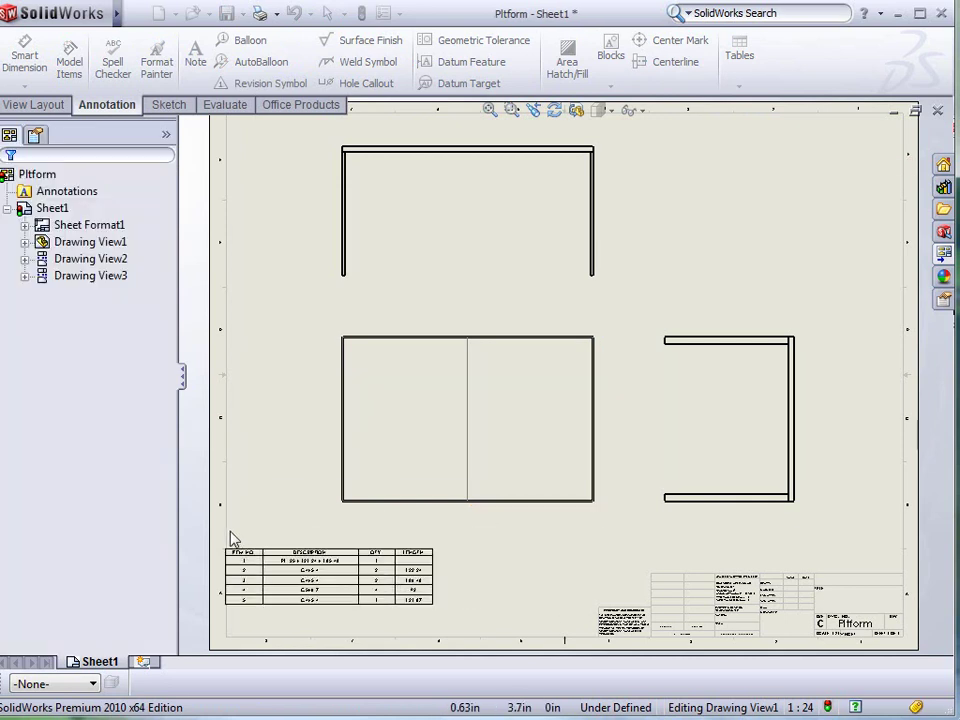
{"action": "scroll", "coordinate": [274, 574], "scroll_direction": "down", "scroll_amount": 2}
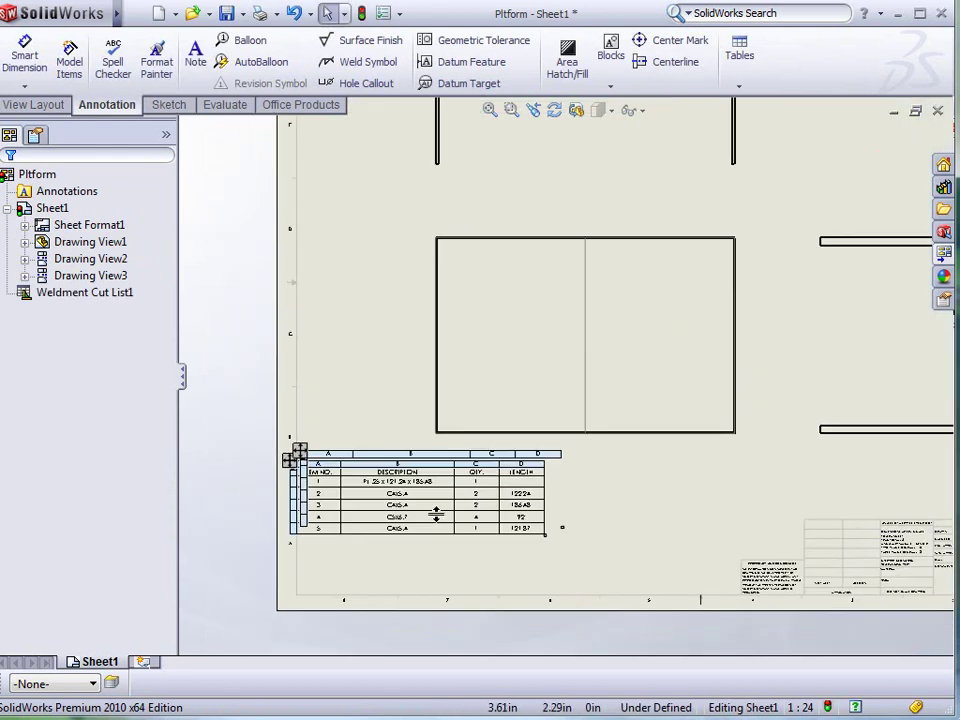
{"action": "scroll", "coordinate": [436, 513], "scroll_direction": "down", "scroll_amount": 5}
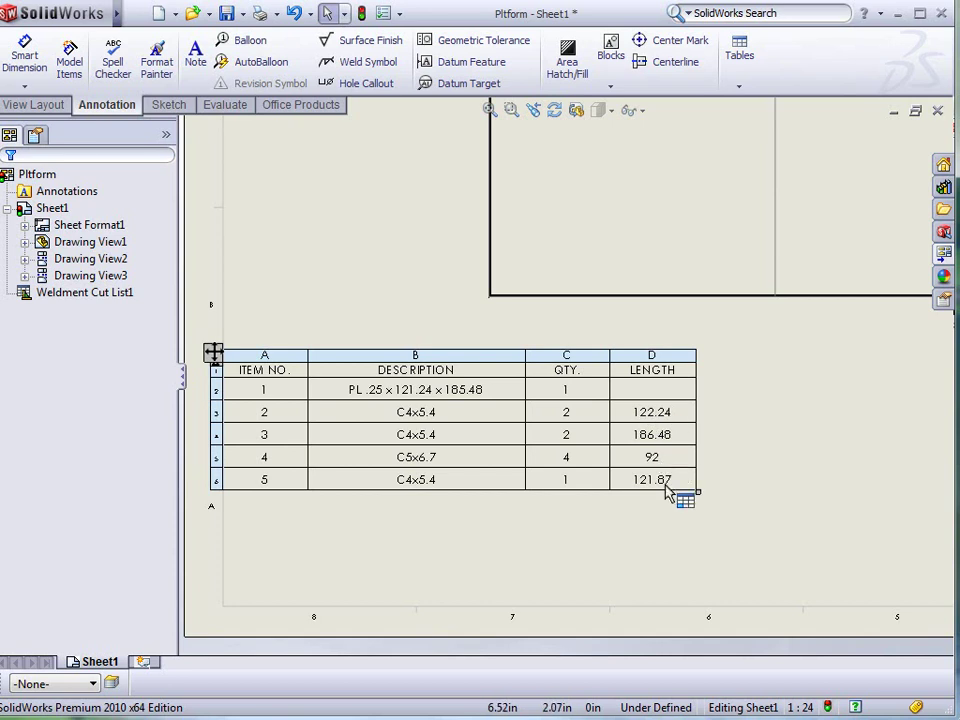
- Move the QTY column after ITEM NO., narrow ITEM NO., and fit the whole sheet
{"action": "left_click", "coordinate": [565, 348]}
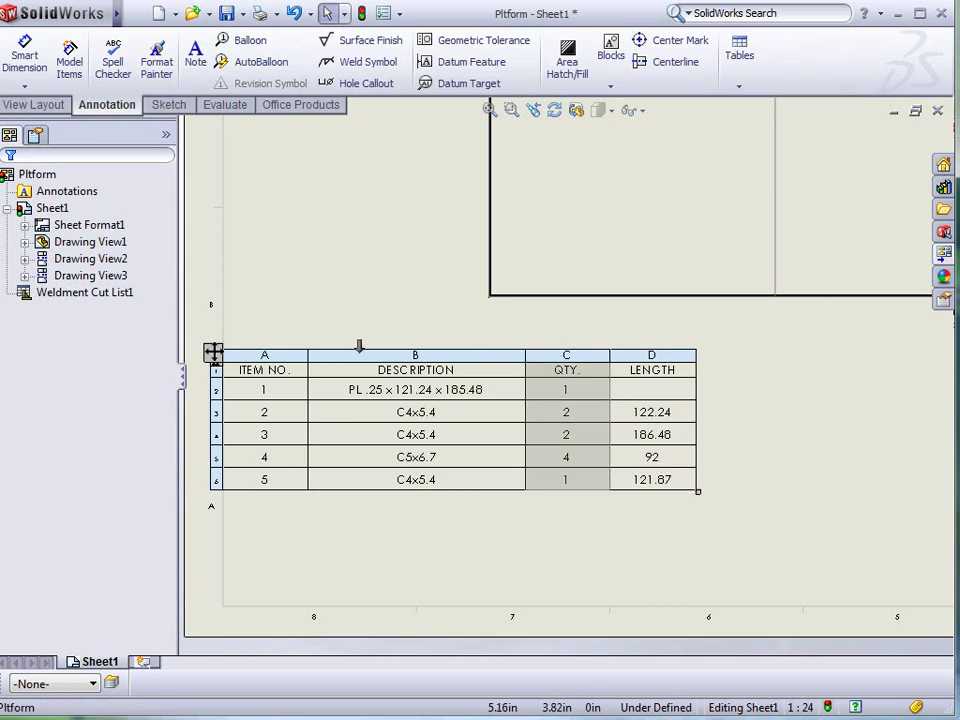
{"action": "left_click_drag", "start_coordinate": [359, 346], "coordinate": [338, 345]}
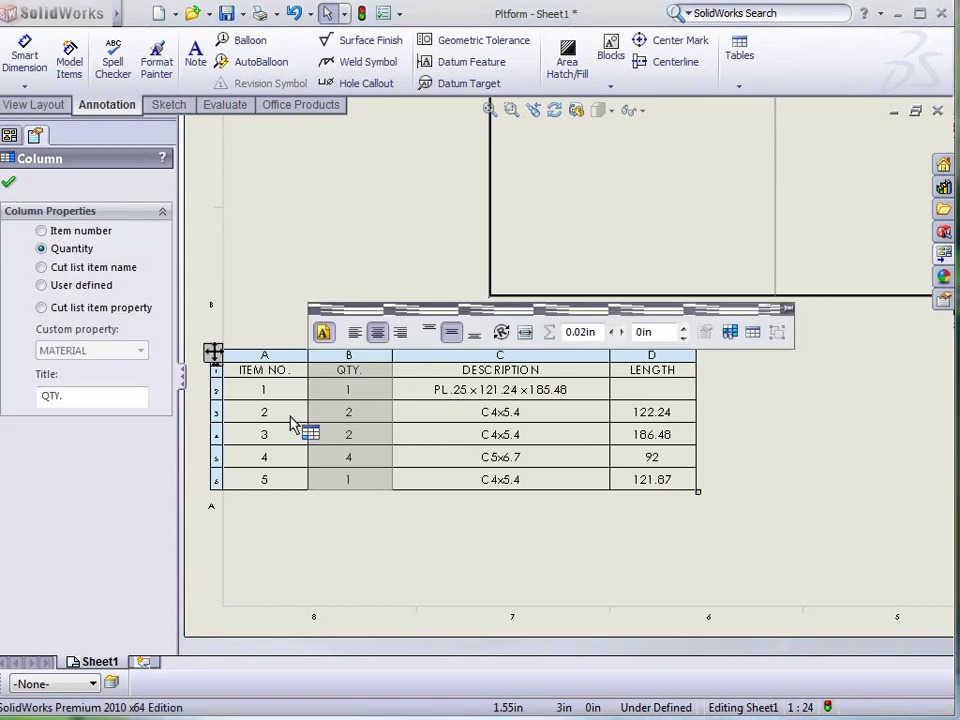
{"action": "left_click_drag", "start_coordinate": [307, 377], "coordinate": [280, 383]}
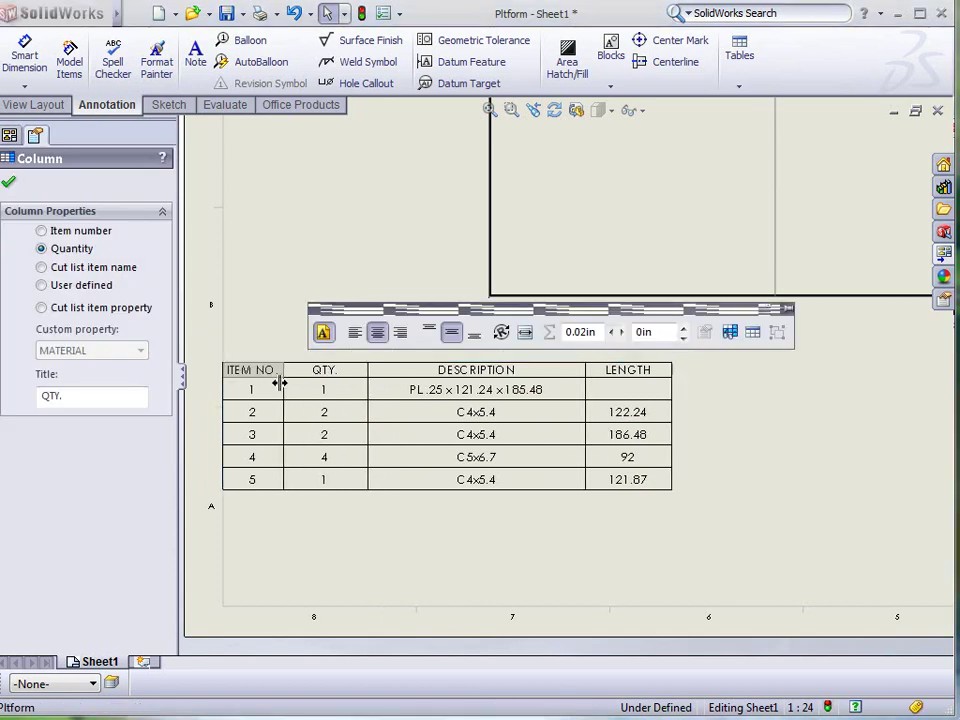
{"action": "left_click", "coordinate": [775, 470]}
{"action": "scroll", "coordinate": [767, 490], "scroll_direction": "up", "scroll_amount": 5}
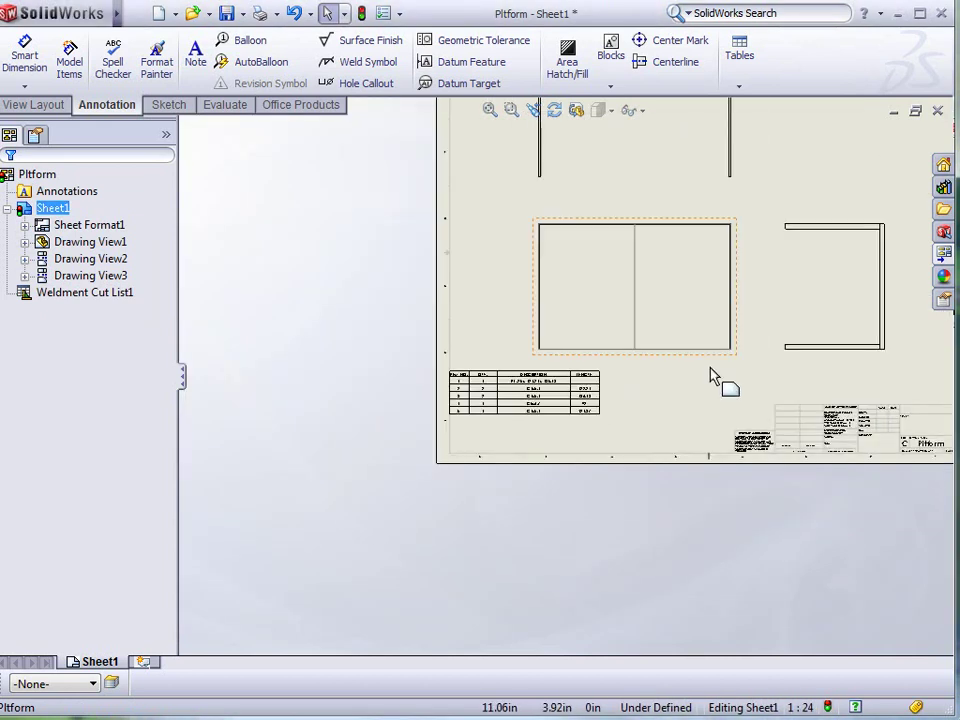
{"action": "scroll", "coordinate": [713, 378], "scroll_direction": "up", "scroll_amount": 2}
{"action": "key", "text": "f"}
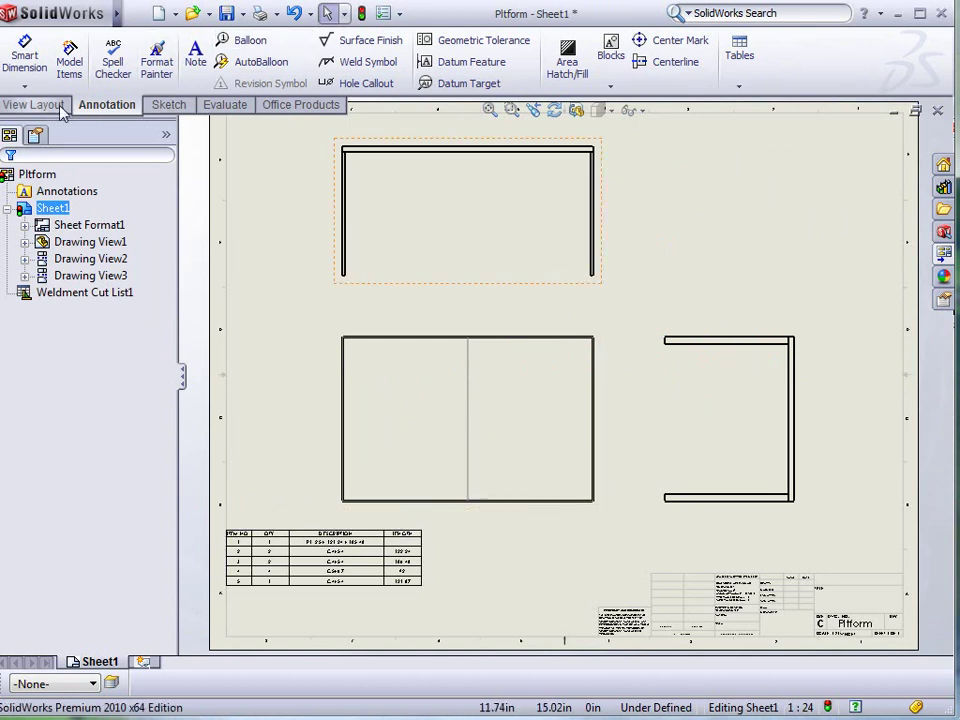
- AutoBalloon the drawing views, then move the front view's left and bottom balloons outward
{"action": "left_click", "coordinate": [252, 63]}
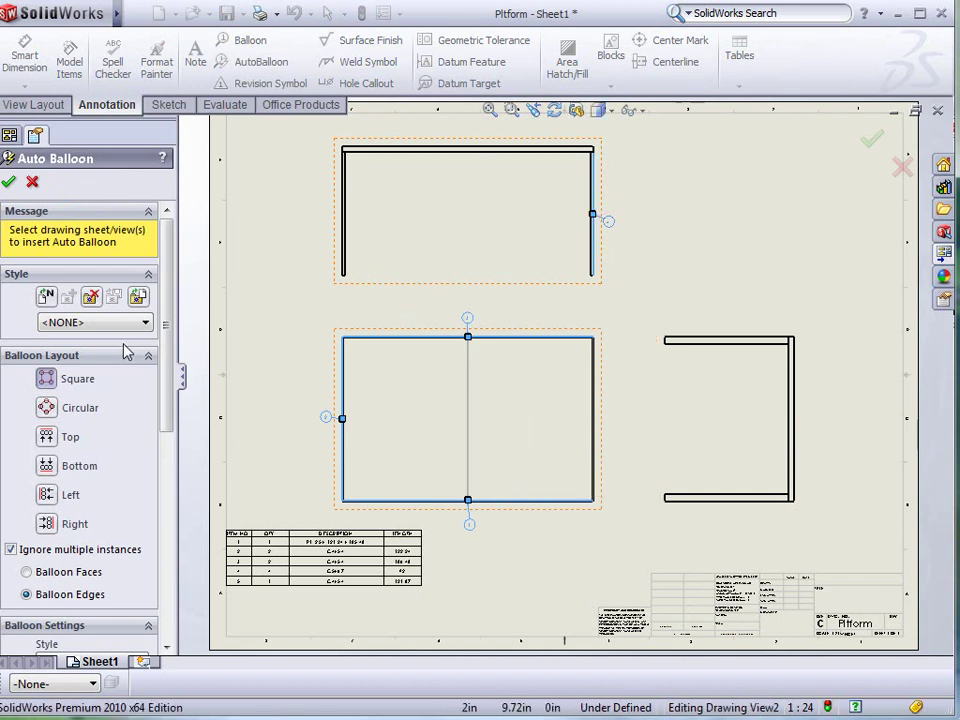
{"action": "left_click", "coordinate": [9, 183]}
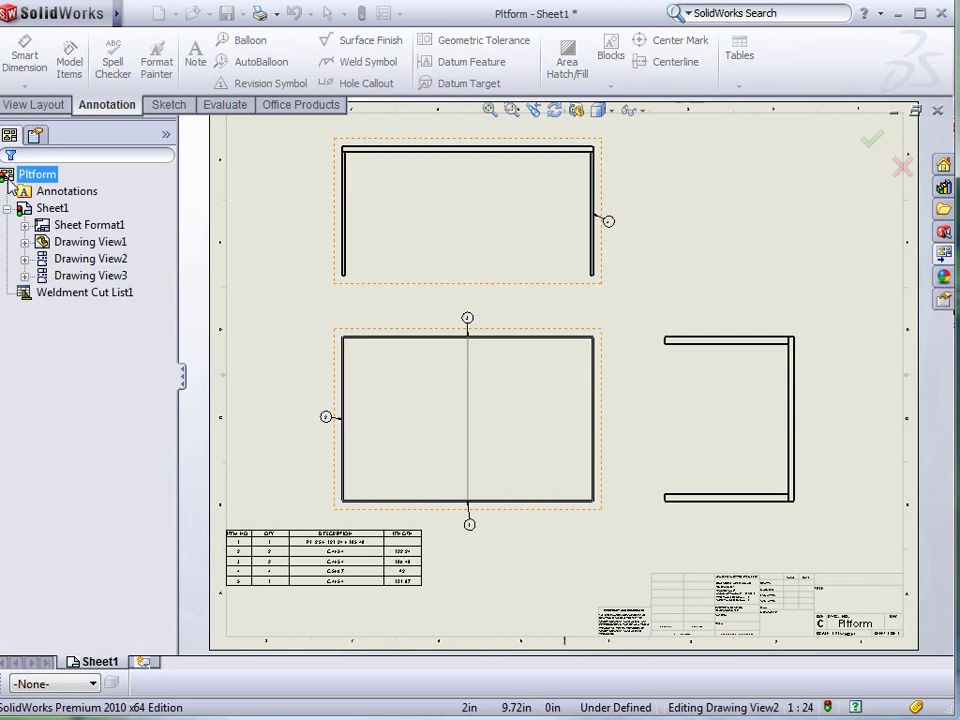
{"action": "left_click", "coordinate": [340, 420]}
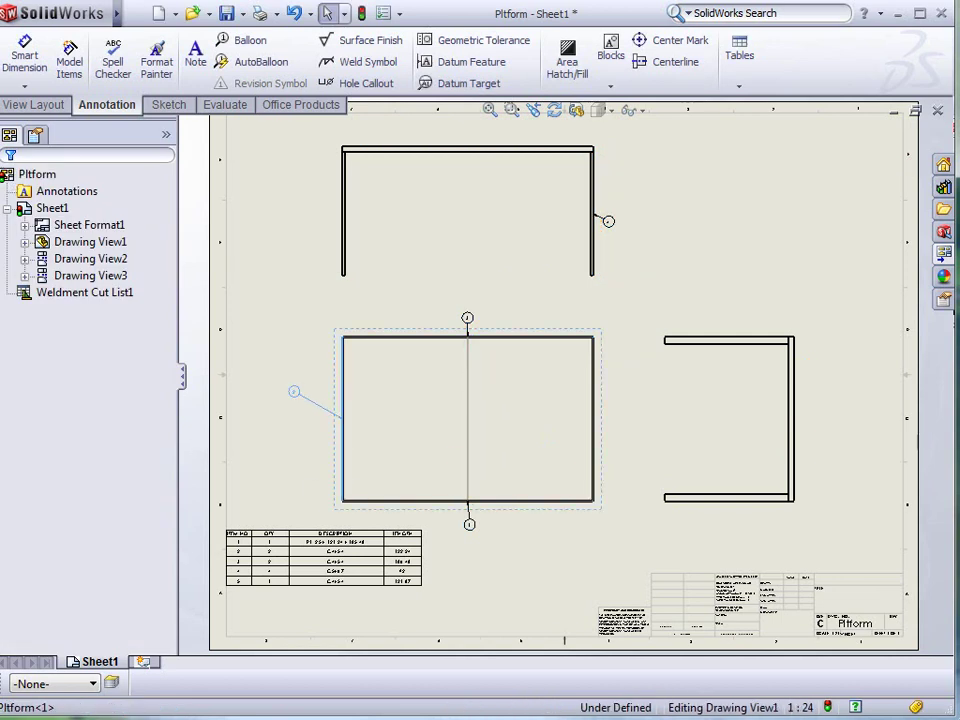
{"action": "left_click", "coordinate": [294, 391]}
{"action": "left_click_drag", "start_coordinate": [469, 526], "coordinate": [508, 542]}
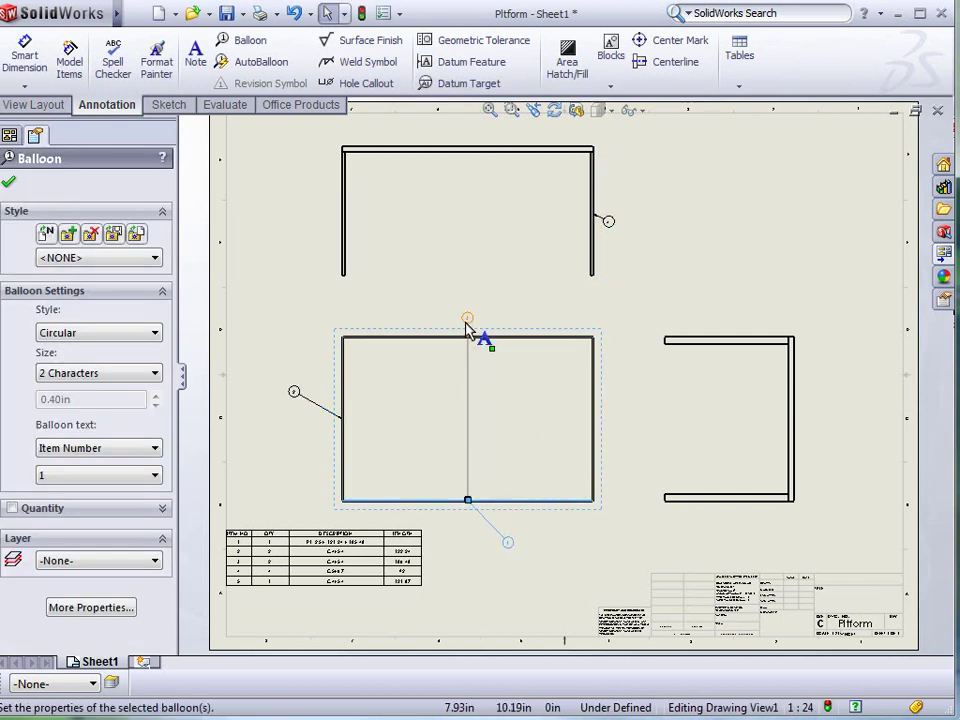